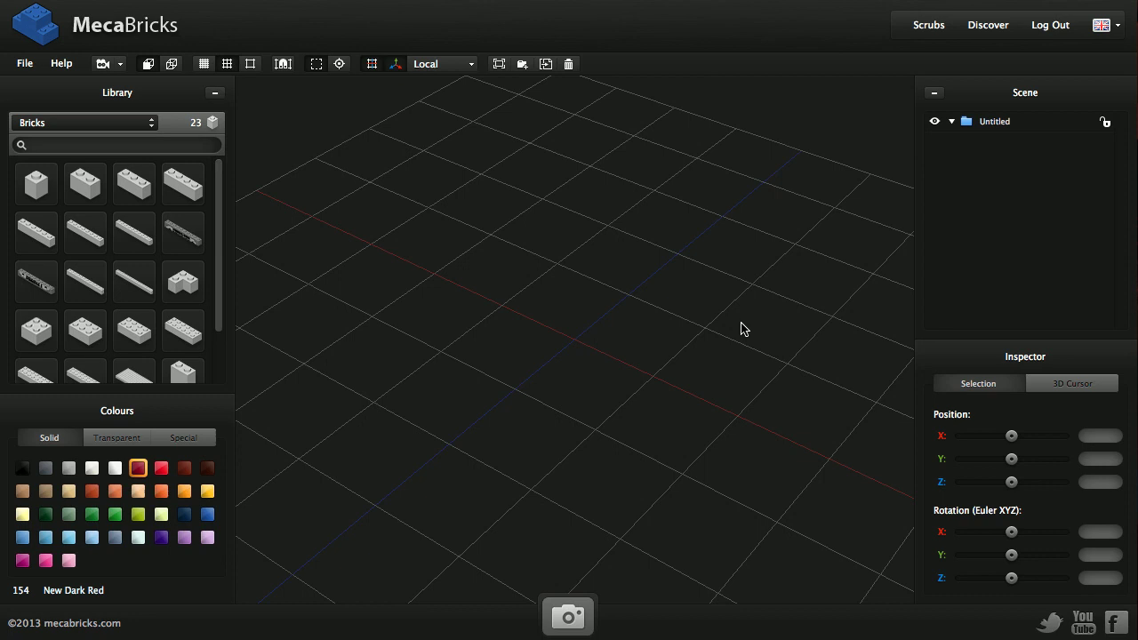
{"action": "right_click_drag", "start_coordinate": [752, 328], "coordinate": [750, 301]}
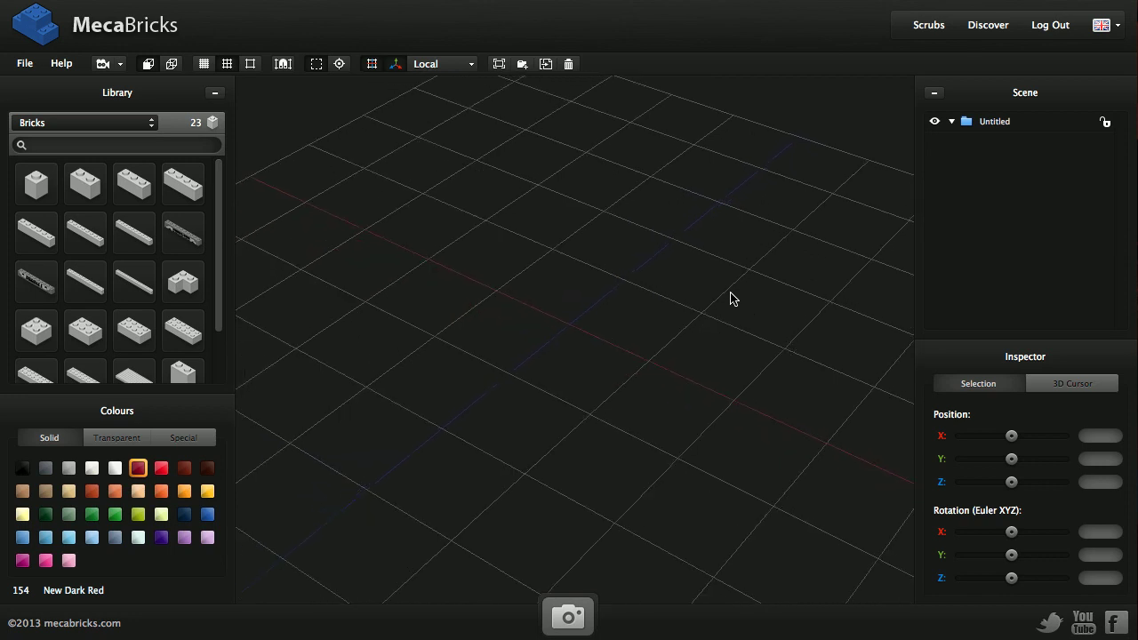
{"action": "mouse_move", "coordinate": [752, 290]}
{"action": "right_mouse_down"}
{"action": "mouse_move", "coordinate": [701, 328]}
{"action": "mouse_move", "coordinate": [610, 322]}
{"action": "mouse_move", "coordinate": [658, 353]}
{"action": "mouse_move", "coordinate": [720, 295]}
{"action": "mouse_move", "coordinate": [780, 283]}
{"action": "mouse_move", "coordinate": [755, 297]}
{"action": "right_mouse_up"}
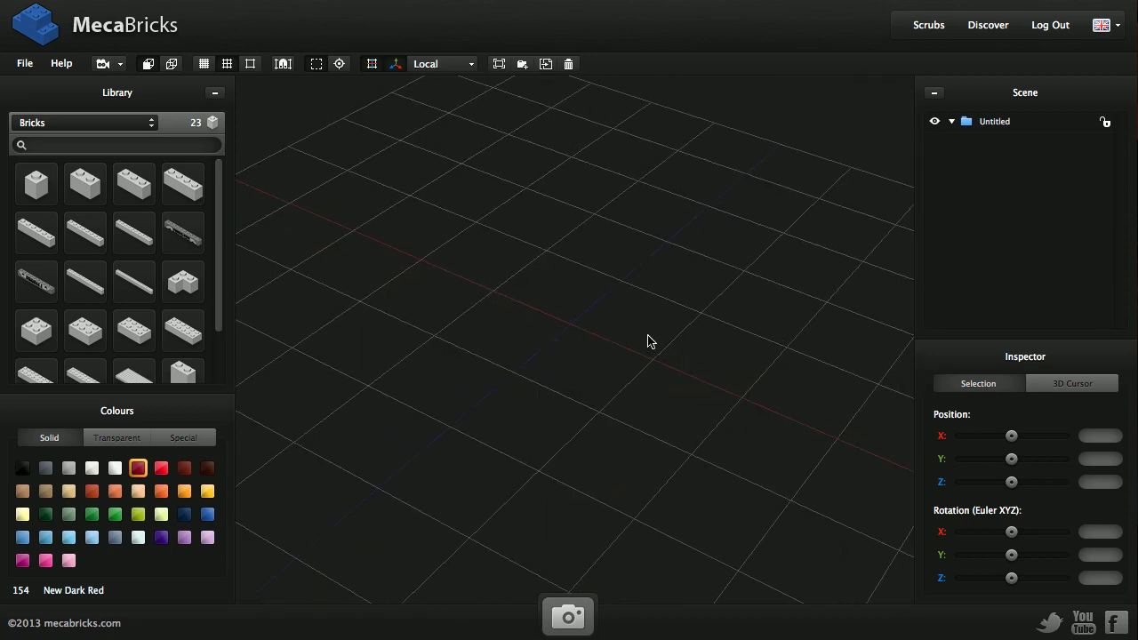
{"action": "scroll", "coordinate": [597, 313], "scroll_direction": "down", "scroll_amount": 4}
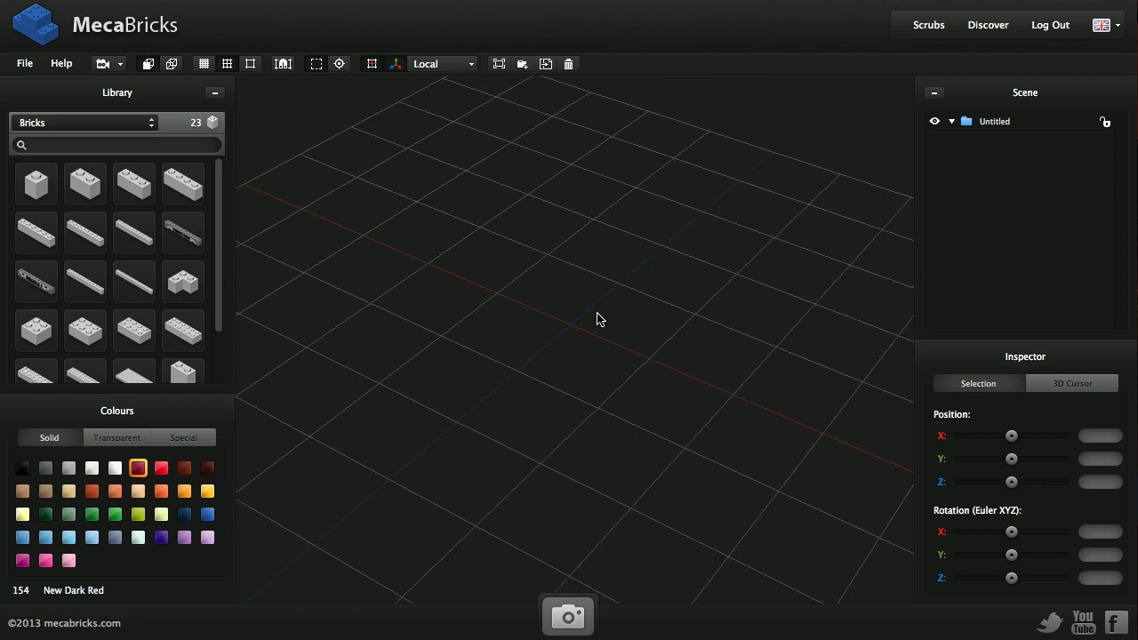
{"action": "scroll", "coordinate": [598, 313], "scroll_direction": "up", "scroll_amount": 5}
{"action": "scroll", "coordinate": [598, 313], "scroll_direction": "down", "scroll_amount": 2}
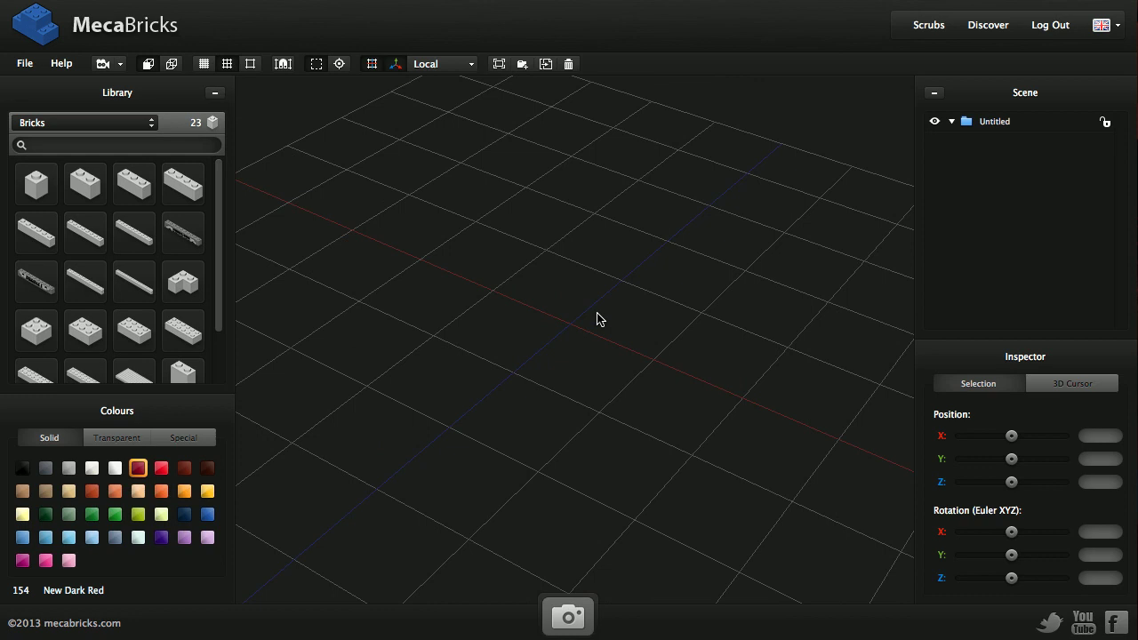
{"action": "left_click_drag", "start_coordinate": [569, 320], "coordinate": [621, 277]}
{"action": "right_click_drag", "start_coordinate": [623, 283], "coordinate": [580, 377]}
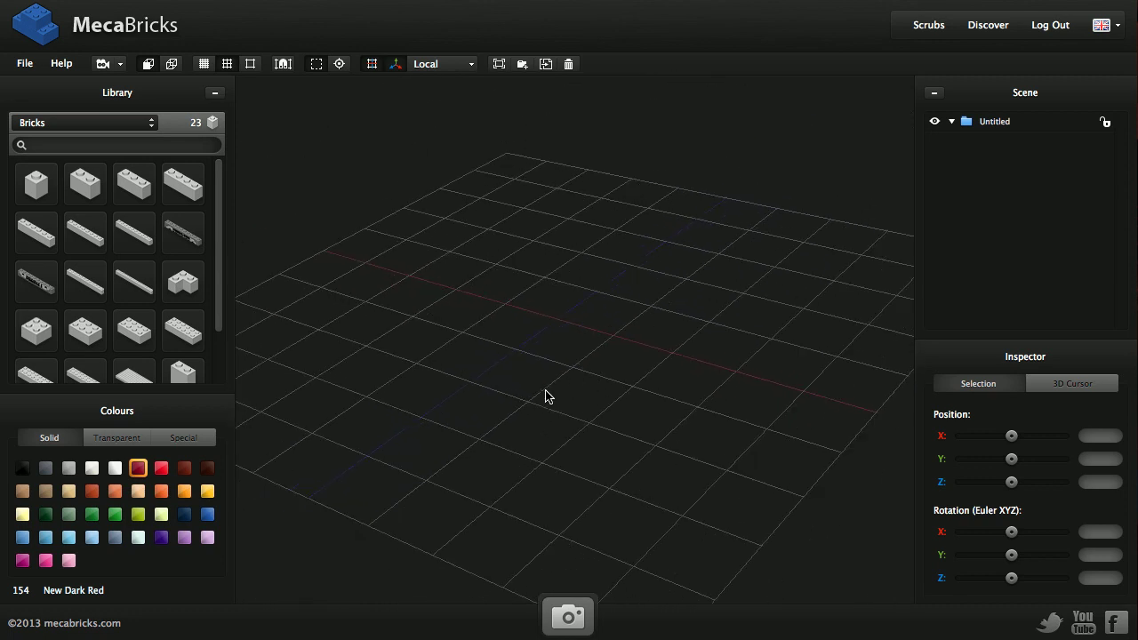
- Add a Plate 2X4 from the Plates category to the empty scene
{"action": "left_click", "coordinate": [114, 130]}
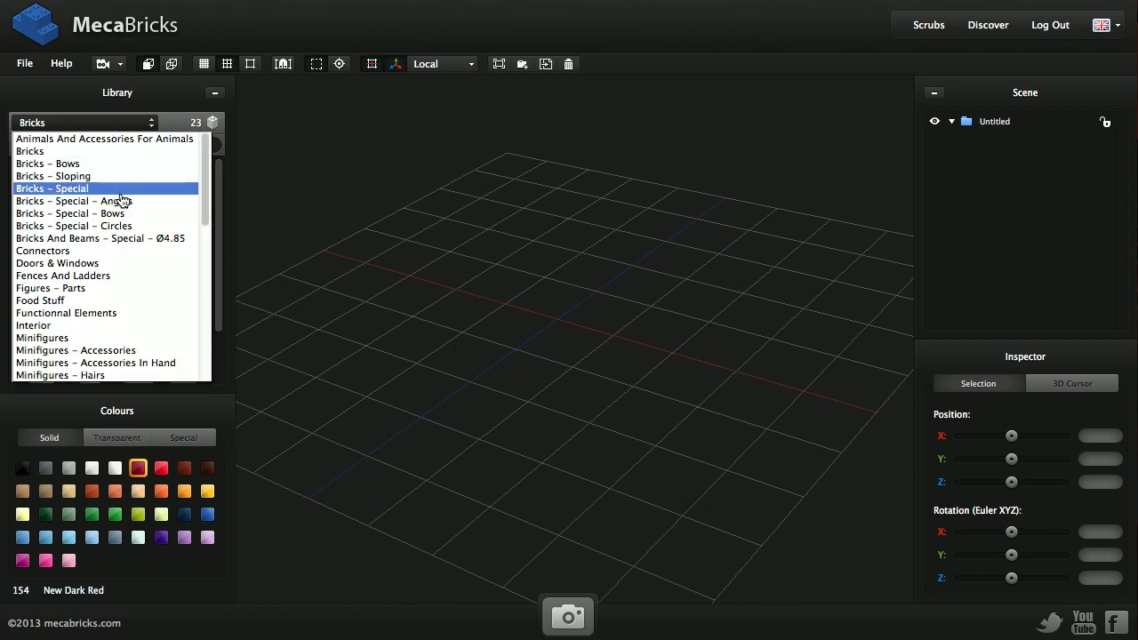
{"action": "scroll", "coordinate": [122, 202], "scroll_direction": "down", "scroll_amount": 3}
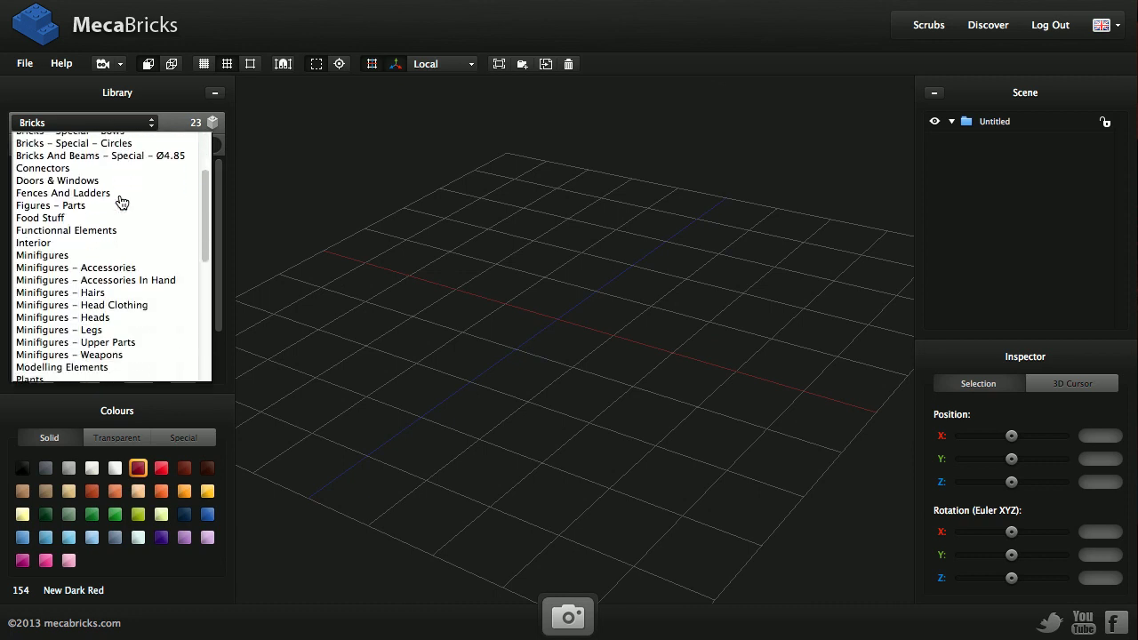
{"action": "scroll", "coordinate": [122, 202], "scroll_direction": "down", "scroll_amount": 3}
{"action": "left_click", "coordinate": [97, 277]}
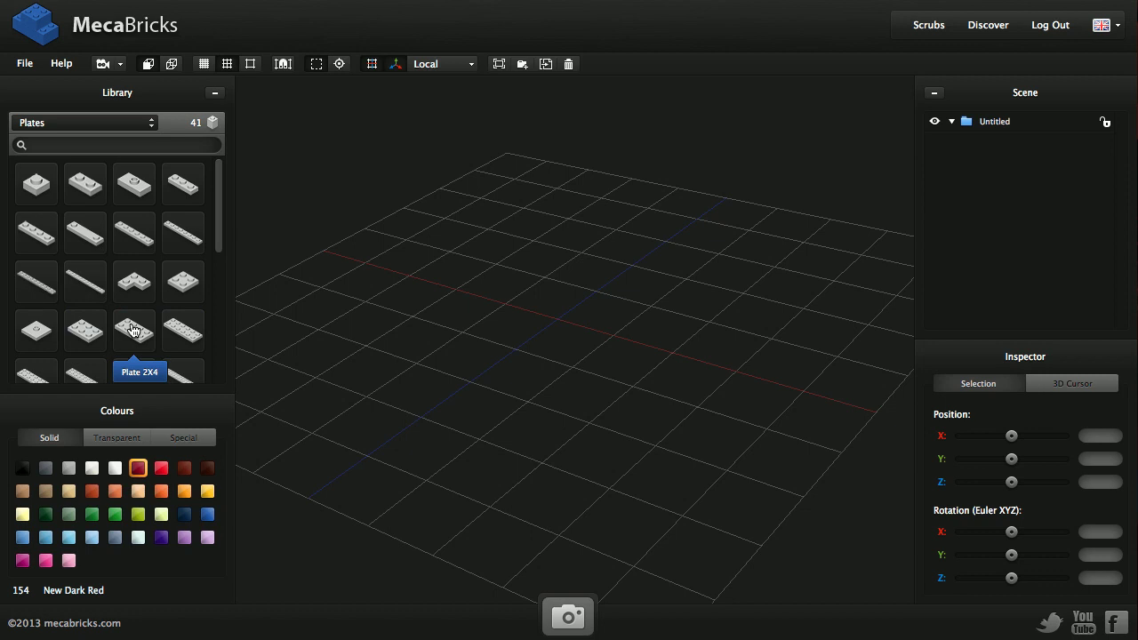
{"action": "left_click", "coordinate": [132, 331]}
{"action": "scroll", "coordinate": [577, 264], "scroll_direction": "up", "scroll_amount": 5}
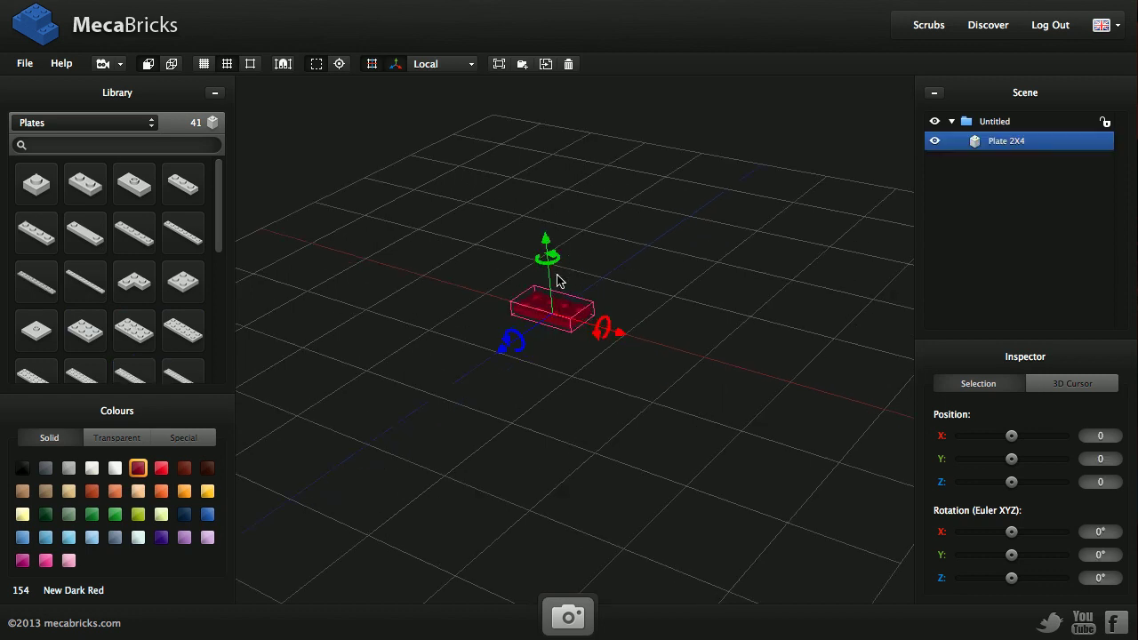
- Colour the Plate 2X4 Dark Green (28) and rotate it to 90° about the Y axis
{"action": "left_click", "coordinate": [92, 516]}
{"action": "scroll", "coordinate": [574, 344], "scroll_direction": "up", "scroll_amount": 2}
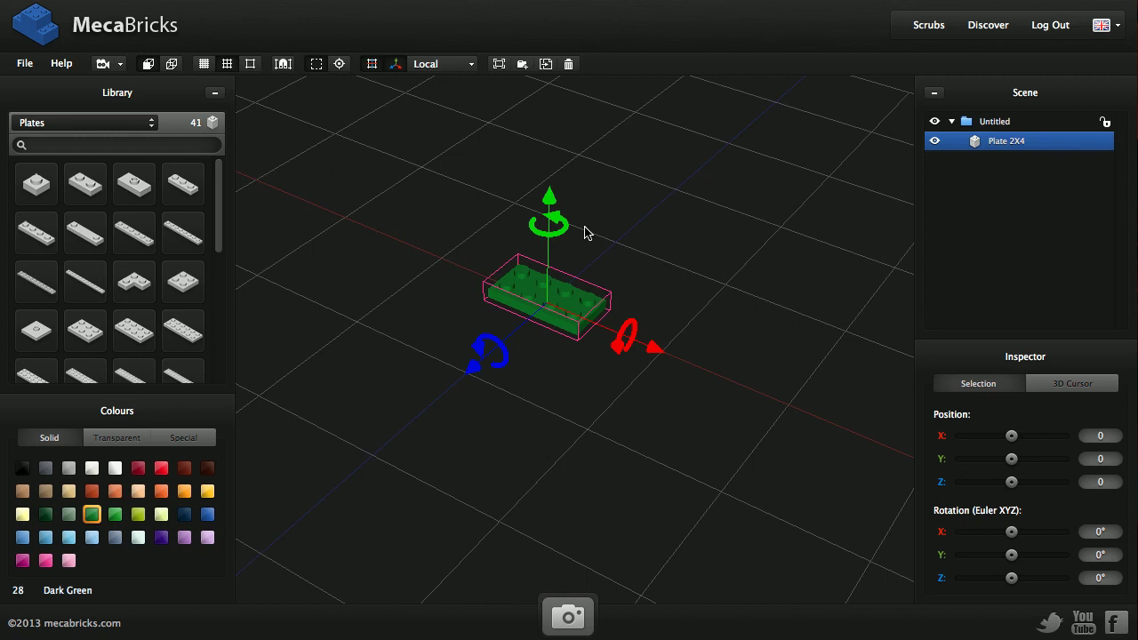
{"action": "scroll", "coordinate": [587, 233], "scroll_direction": "up", "scroll_amount": 1}
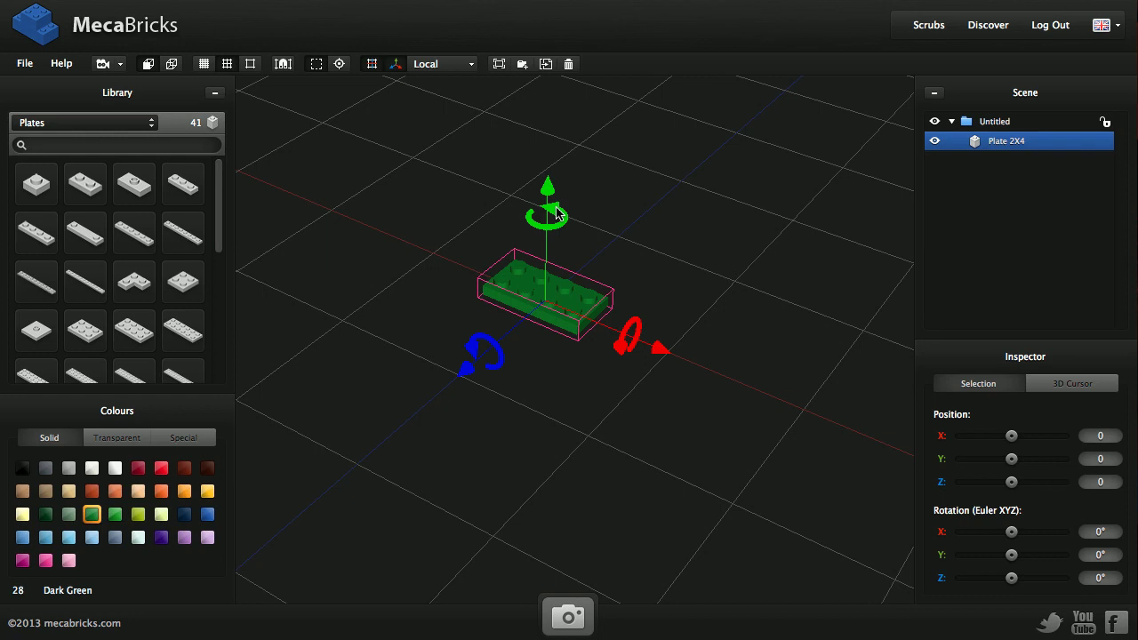
{"action": "left_click_drag", "start_coordinate": [557, 213], "coordinate": [390, 280]}
{"action": "scroll", "coordinate": [520, 268], "scroll_direction": "up", "scroll_amount": 2}
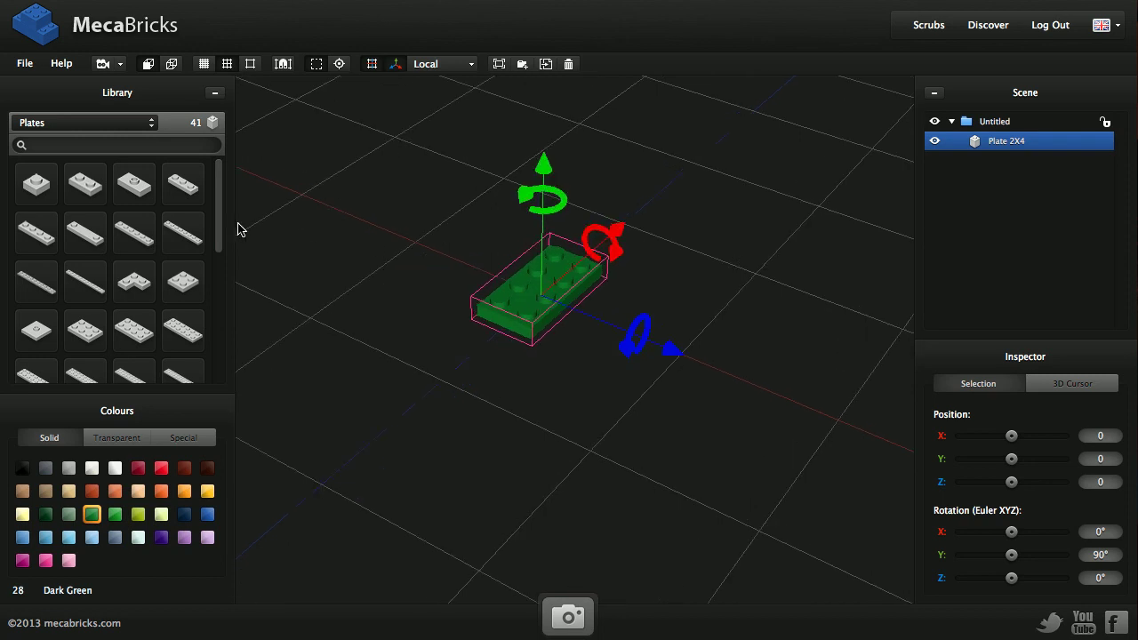
- Add a Hinge Plate 1X2 No.1 from the Functionnal Elements category and move it to X 40, Z -40
{"action": "left_click", "coordinate": [119, 126]}
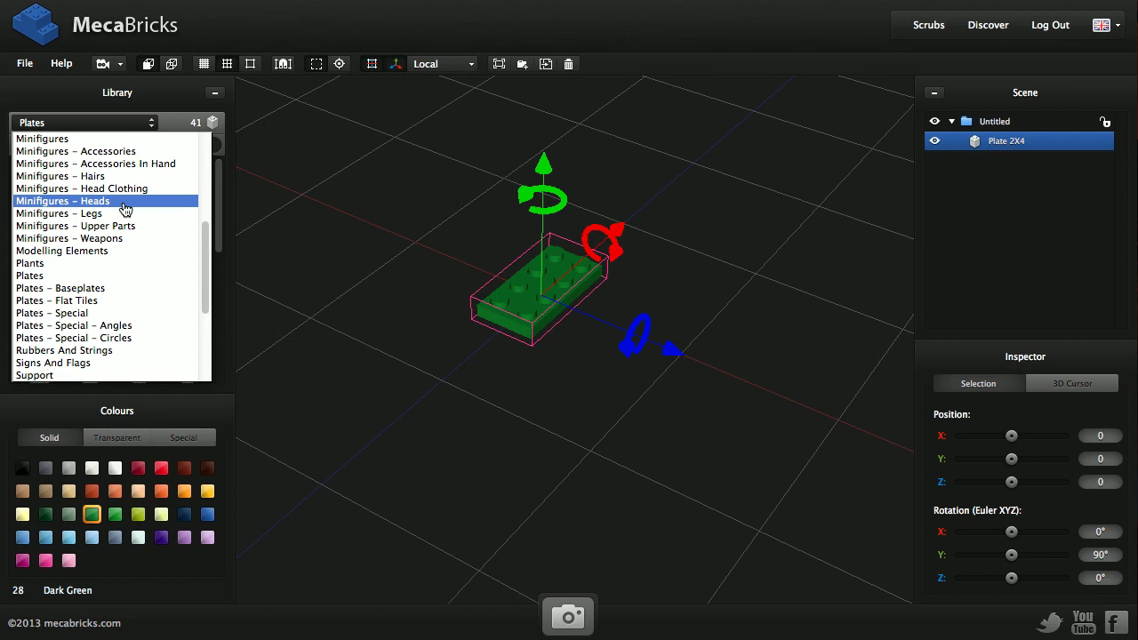
{"action": "scroll", "coordinate": [125, 209], "scroll_direction": "up", "scroll_amount": 5}
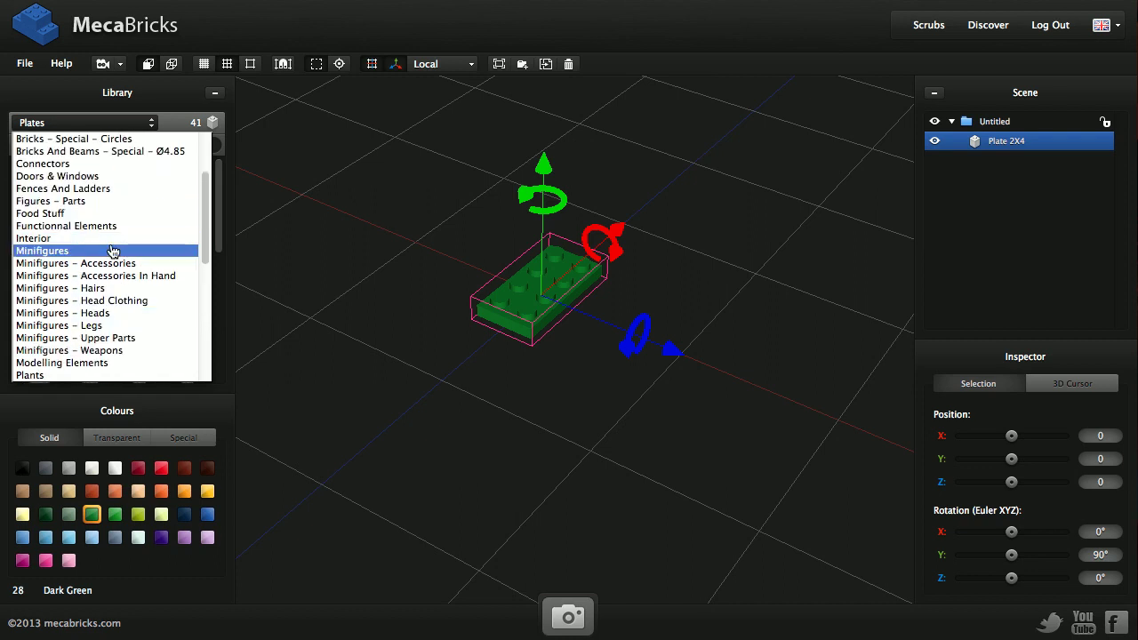
{"action": "left_click", "coordinate": [109, 227]}
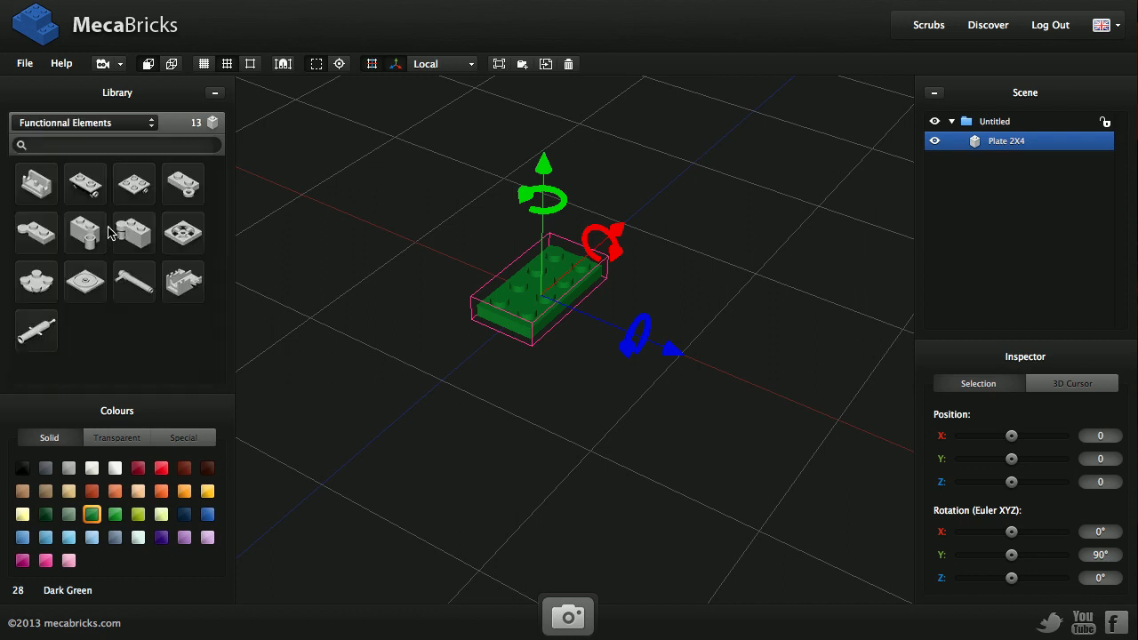
{"action": "left_click", "coordinate": [182, 187]}
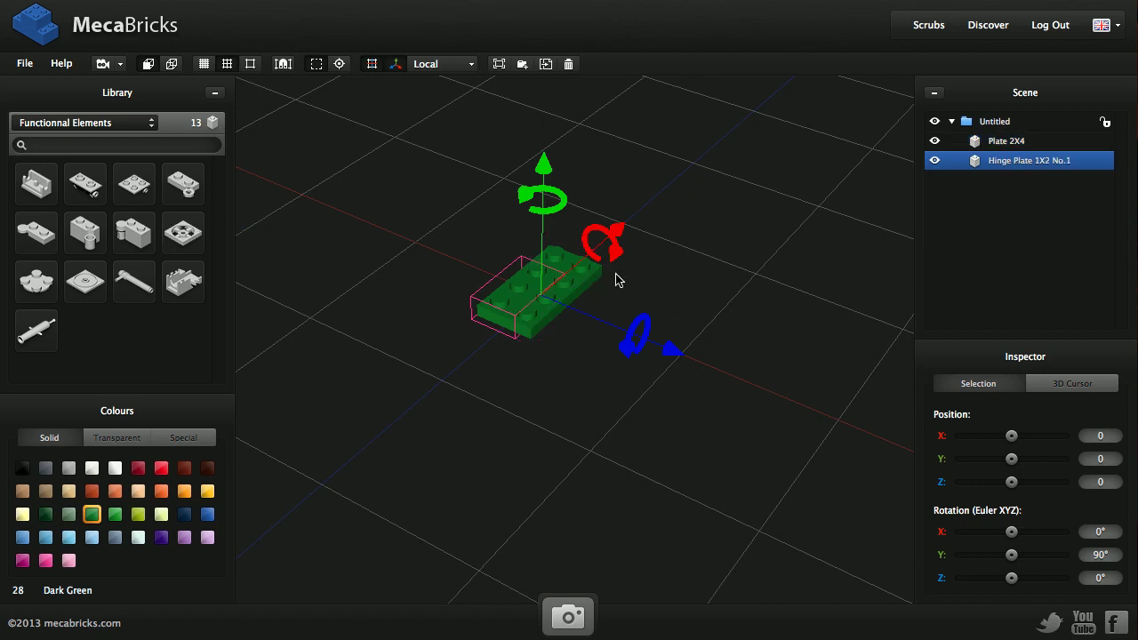
{"action": "left_click_drag", "start_coordinate": [679, 351], "coordinate": [735, 375]}
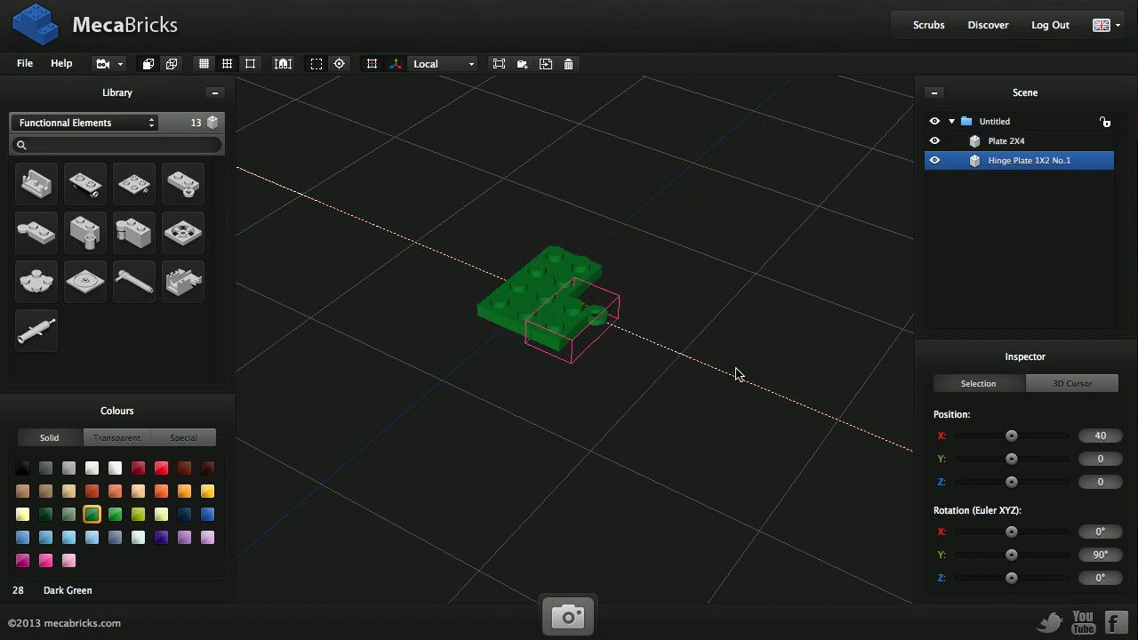
{"action": "left_click_drag", "start_coordinate": [670, 247], "coordinate": [734, 196]}
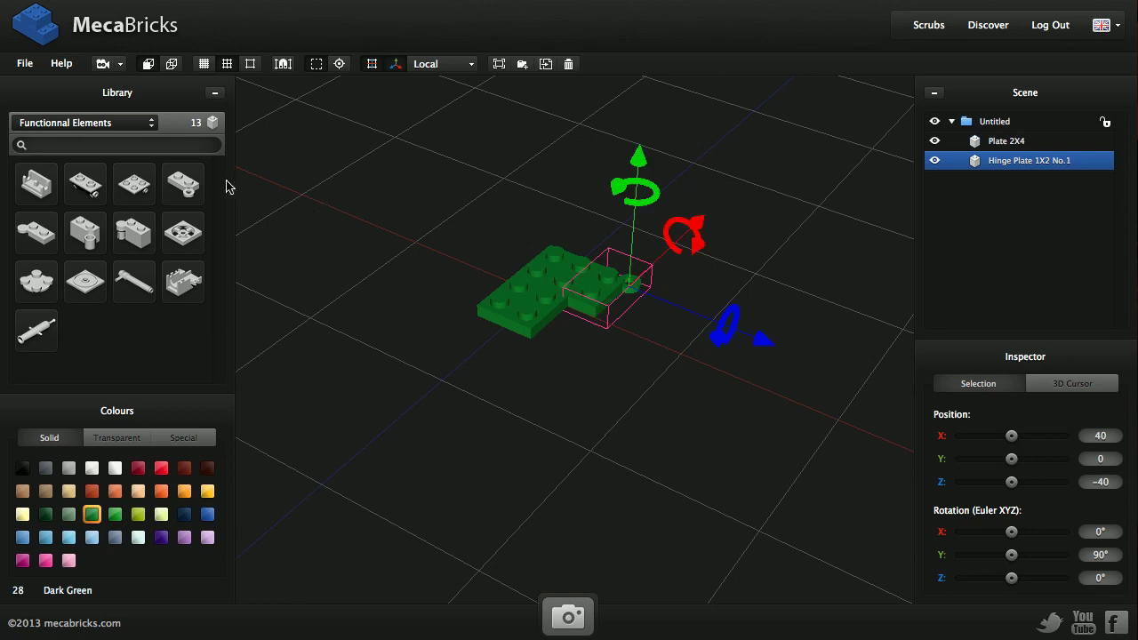
- Add a Hinge Plate 1X2 No.2 onto the first hinge plate and rotate it to -67.5° about Y
{"action": "left_click", "coordinate": [35, 233]}
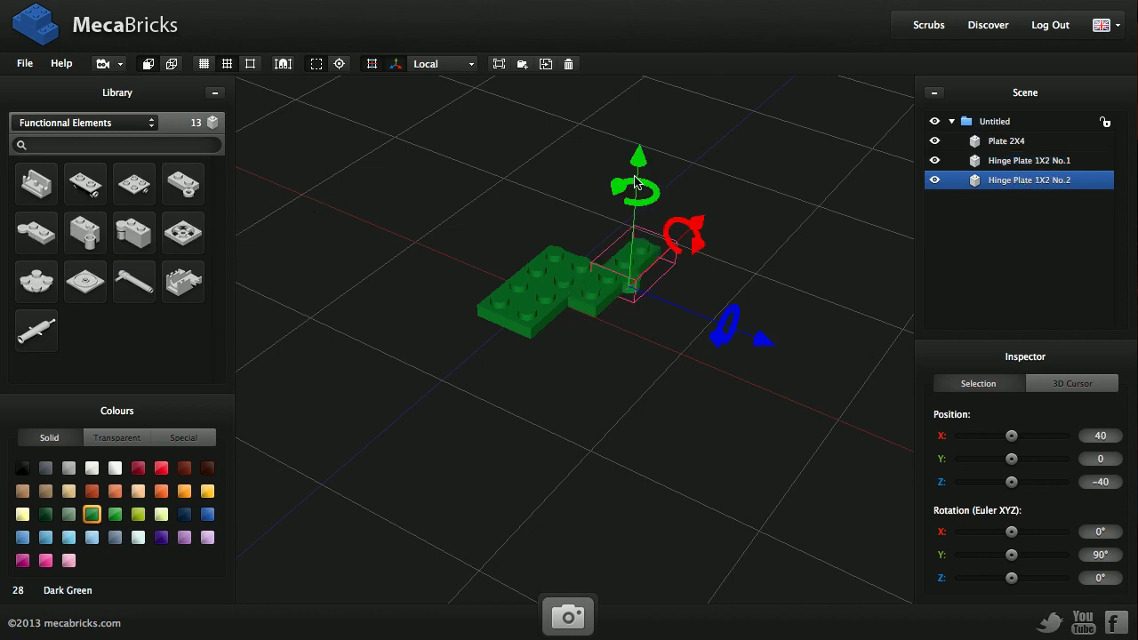
{"action": "left_click_drag", "start_coordinate": [620, 190], "coordinate": [708, 429]}
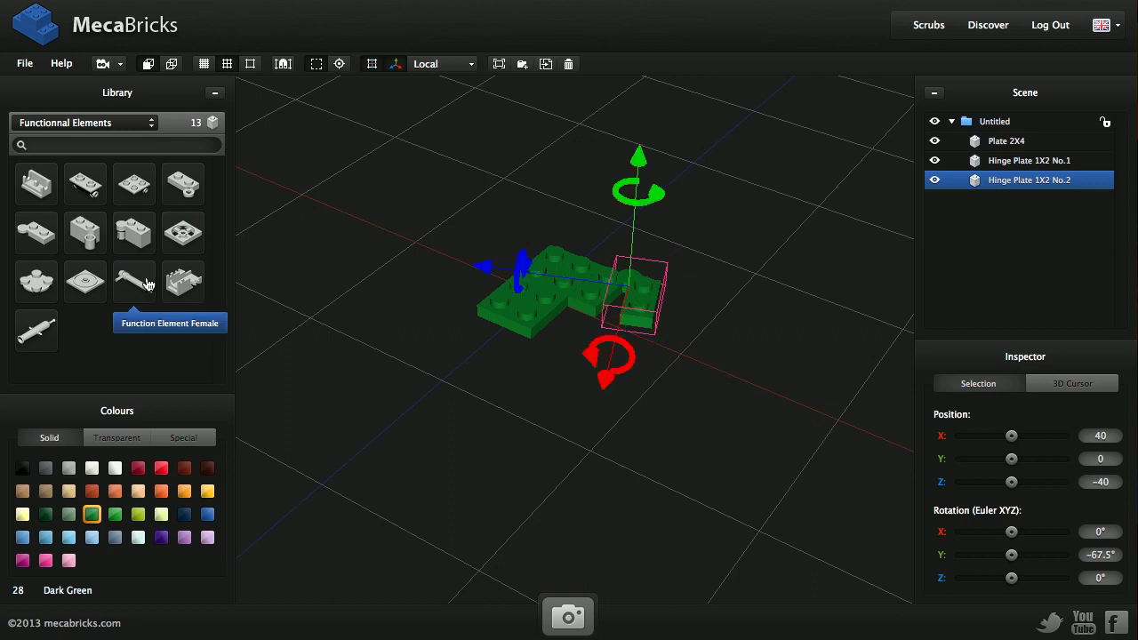
- Add another Hinge Plate 1X2 No.2 on the Plate 2X4's opposite side at X -40, Z -40, rotated to -90° about Y
{"action": "left_click", "coordinate": [556, 264]}
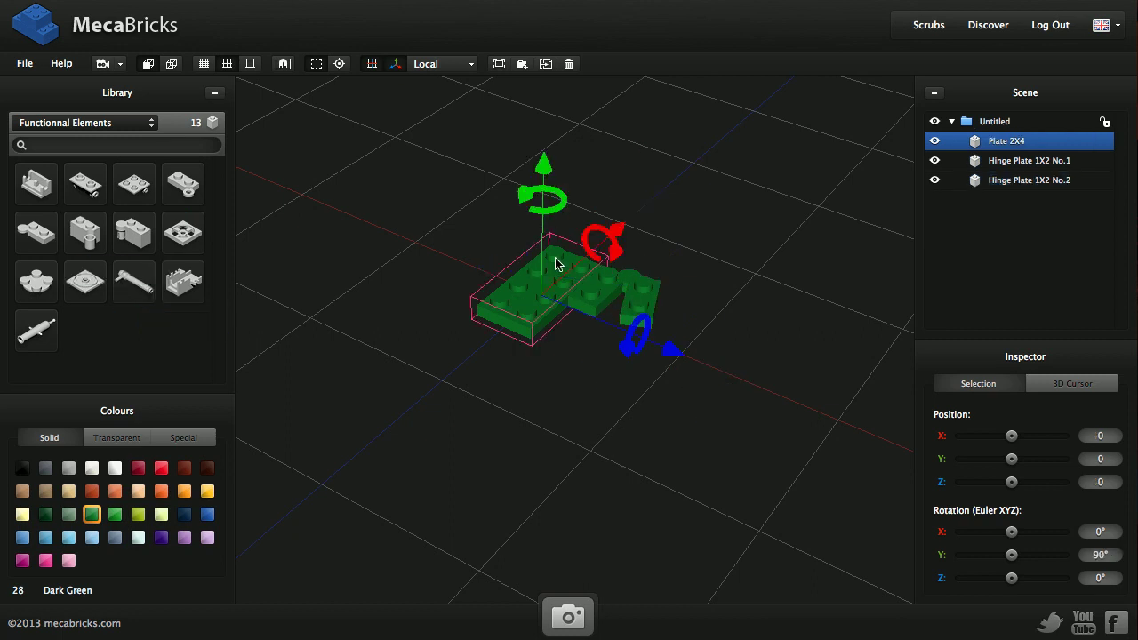
{"action": "left_click", "coordinate": [33, 236]}
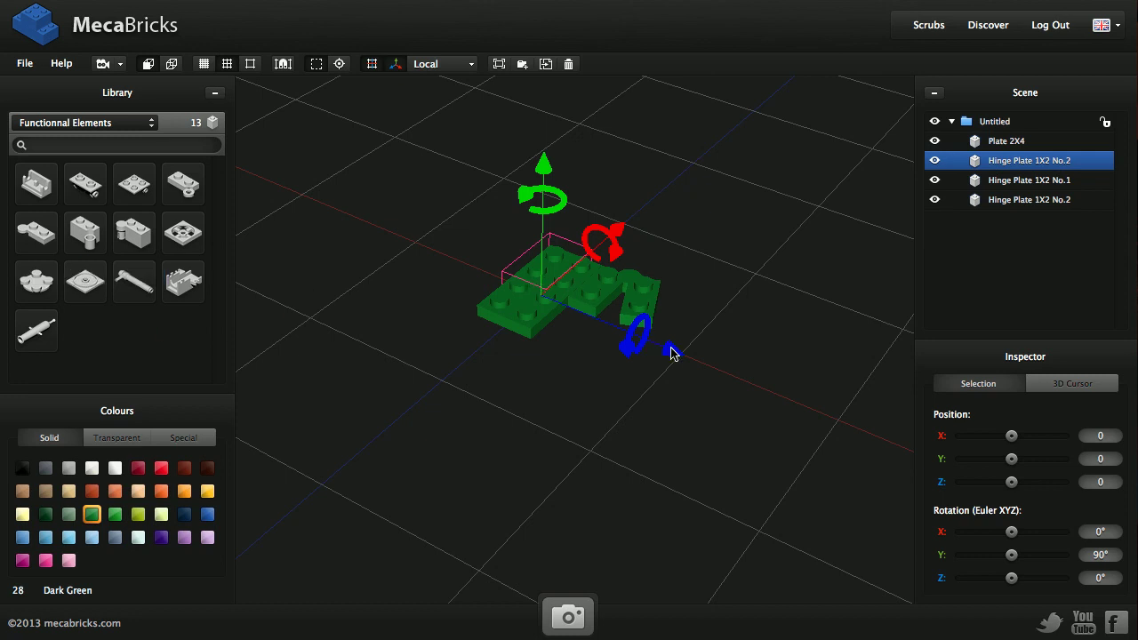
{"action": "left_click_drag", "start_coordinate": [674, 359], "coordinate": [636, 341]}
{"action": "left_click_drag", "start_coordinate": [497, 184], "coordinate": [528, 415]}
{"action": "left_click_drag", "start_coordinate": [415, 255], "coordinate": [381, 223]}
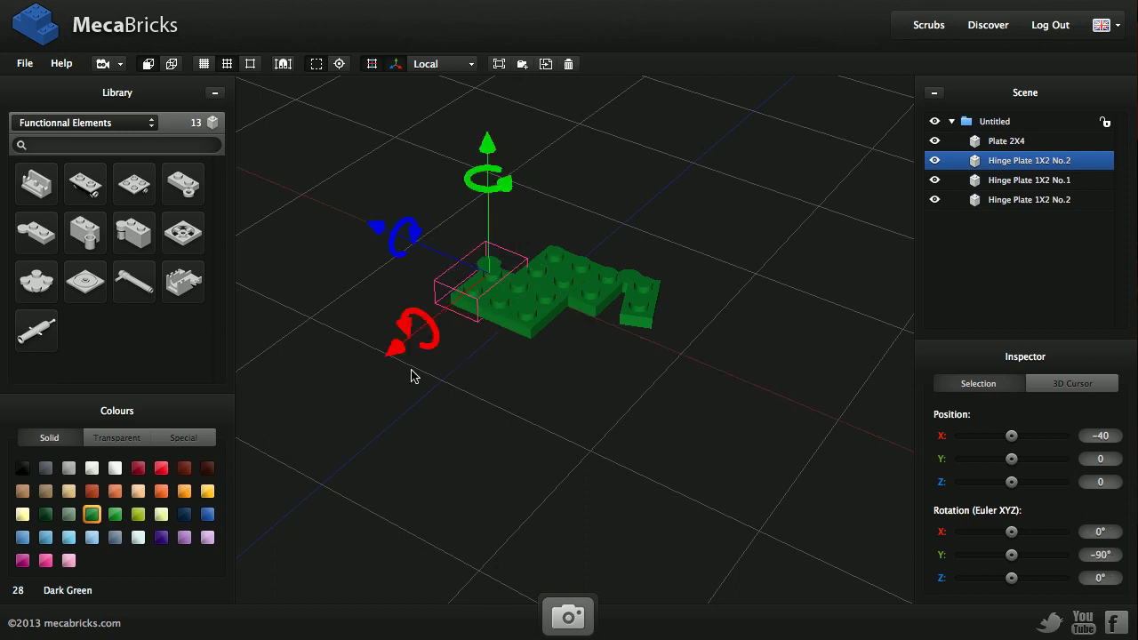
{"action": "left_click_drag", "start_coordinate": [401, 356], "coordinate": [471, 305]}
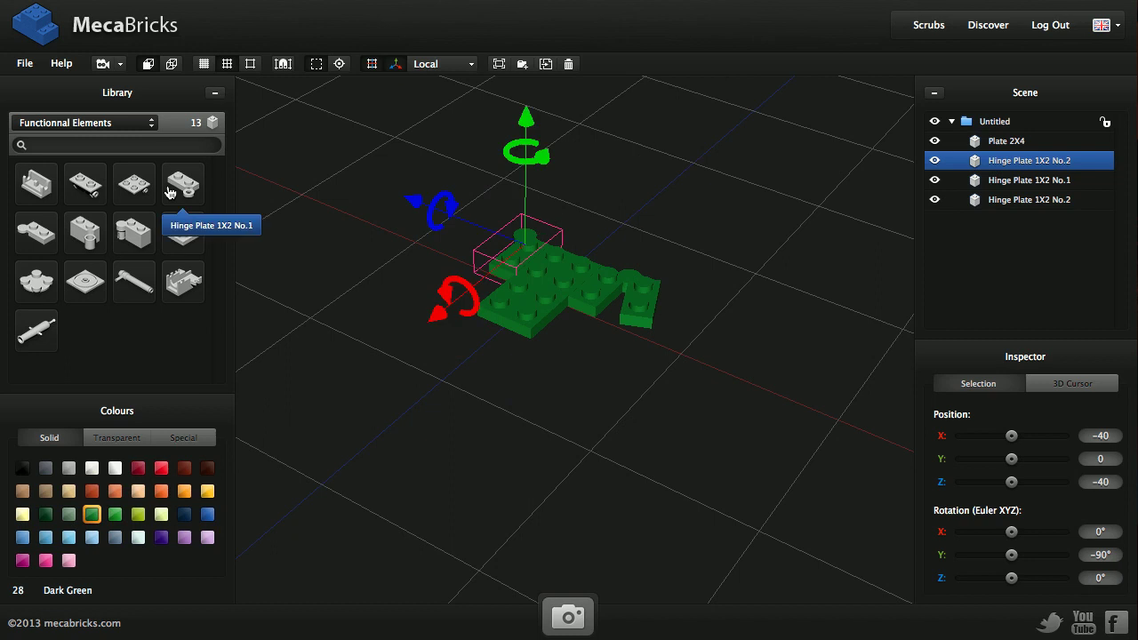
- Add a Hinge Plate 1X2 No.1 onto the hinge plate at X -40 and rotate it to 67.5° about Y
{"action": "left_click", "coordinate": [169, 192]}
{"action": "left_click_drag", "start_coordinate": [544, 159], "coordinate": [362, 420]}
{"action": "left_click_drag", "start_coordinate": [693, 444], "coordinate": [653, 451]}
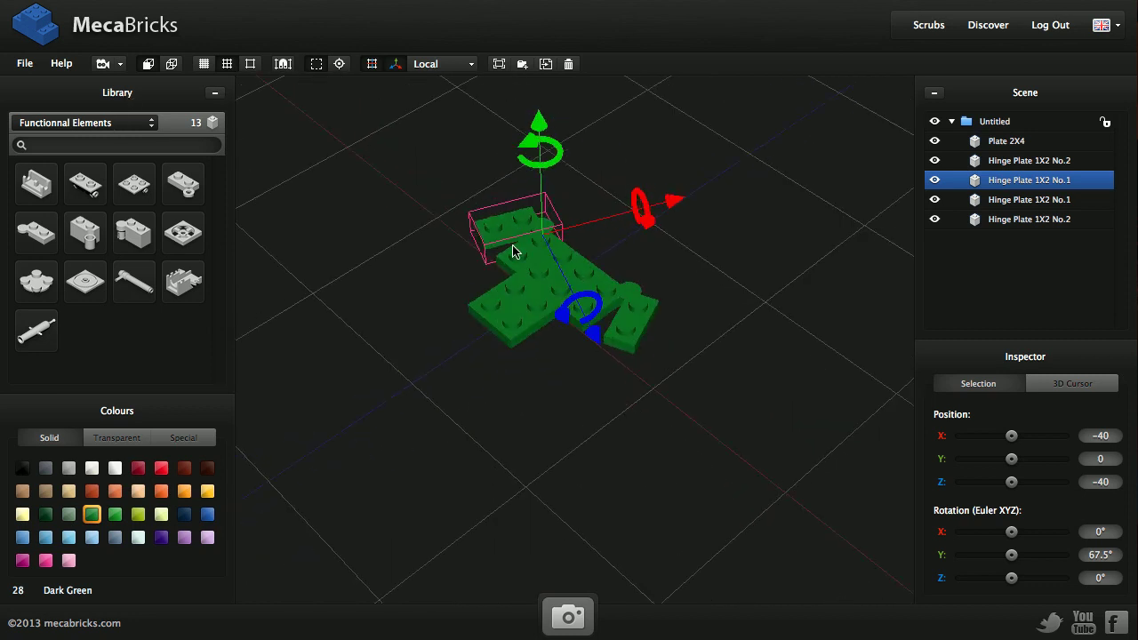
- Add a Plate 1X4 from the Plates category, unrotated, and place it across the hinge plates at X 0, Y 8, Z -30
{"action": "left_click", "coordinate": [546, 279]}
{"action": "left_click", "coordinate": [133, 125]}
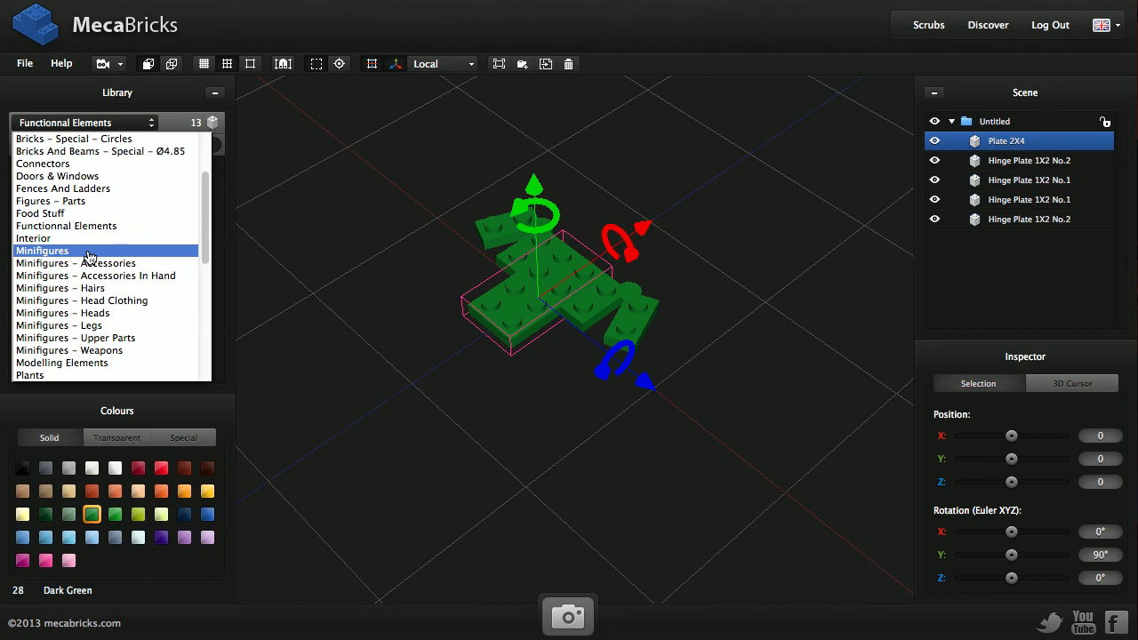
{"action": "scroll", "coordinate": [89, 257], "scroll_direction": "up", "scroll_amount": 3}
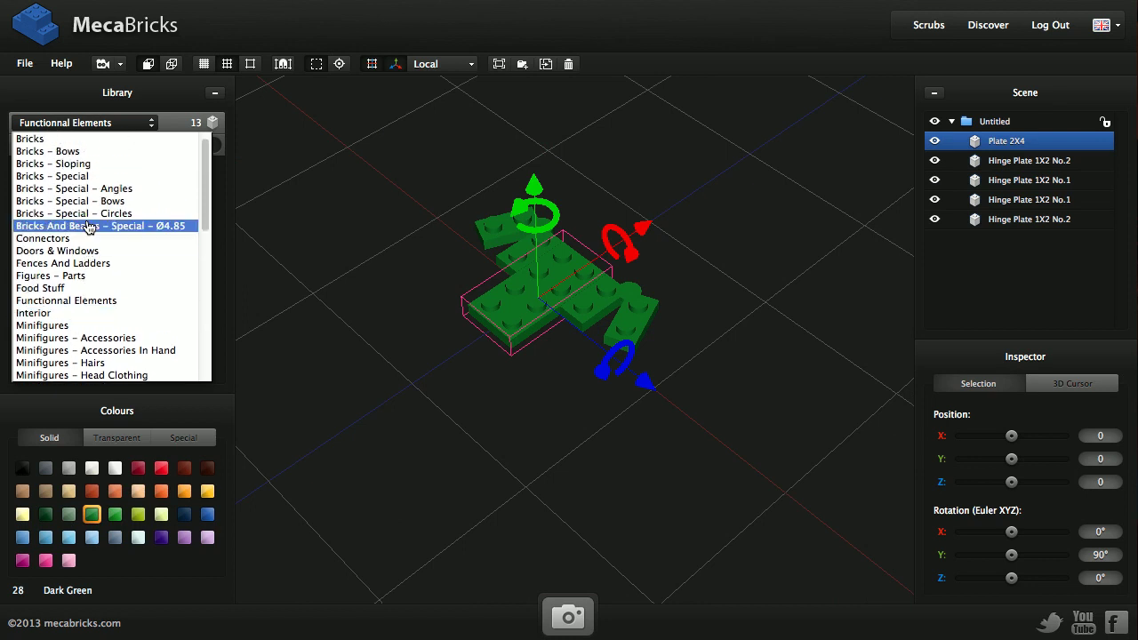
{"action": "scroll", "coordinate": [59, 293], "scroll_direction": "down", "scroll_amount": 7}
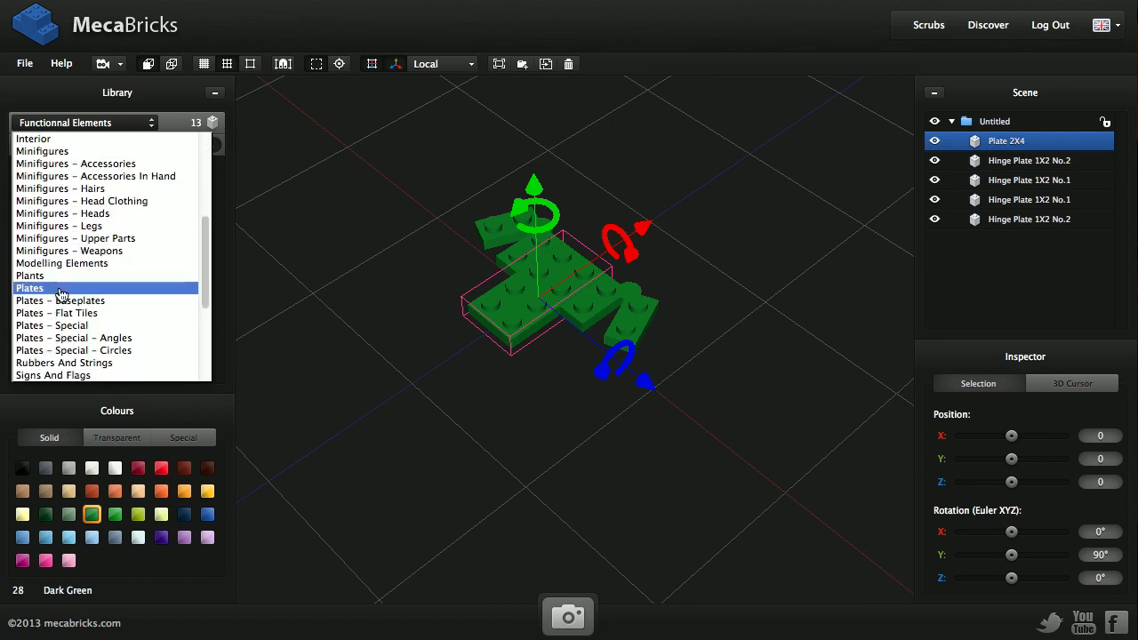
{"action": "left_click", "coordinate": [60, 289]}
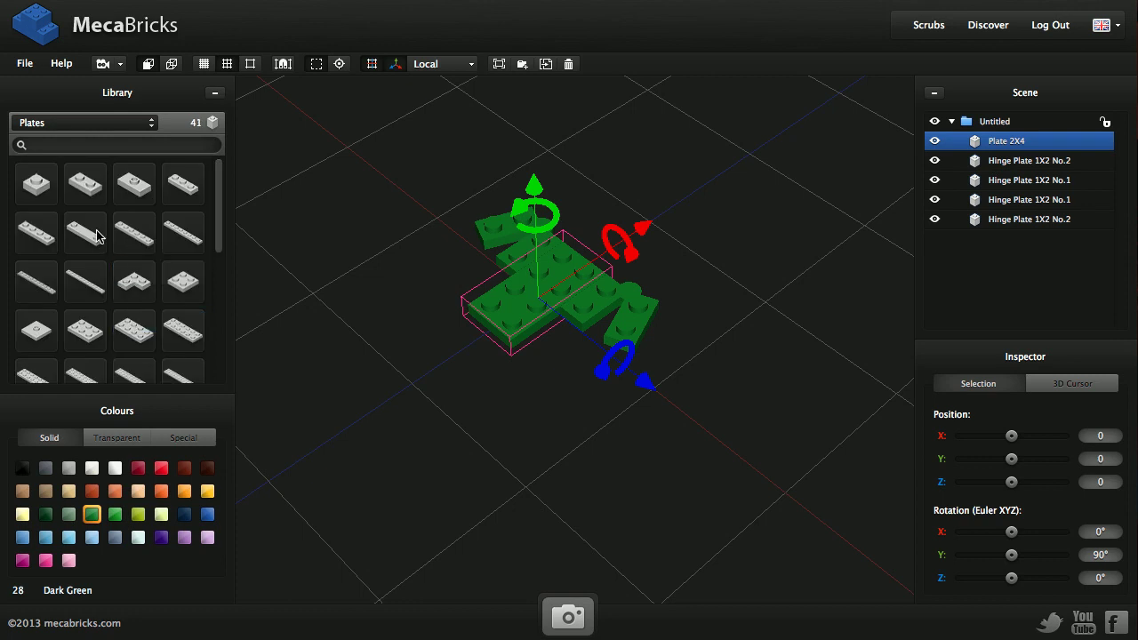
{"action": "left_click", "coordinate": [96, 236]}
{"action": "left_click_drag", "start_coordinate": [535, 187], "coordinate": [690, 270]}
{"action": "left_click_drag", "start_coordinate": [418, 377], "coordinate": [469, 350]}
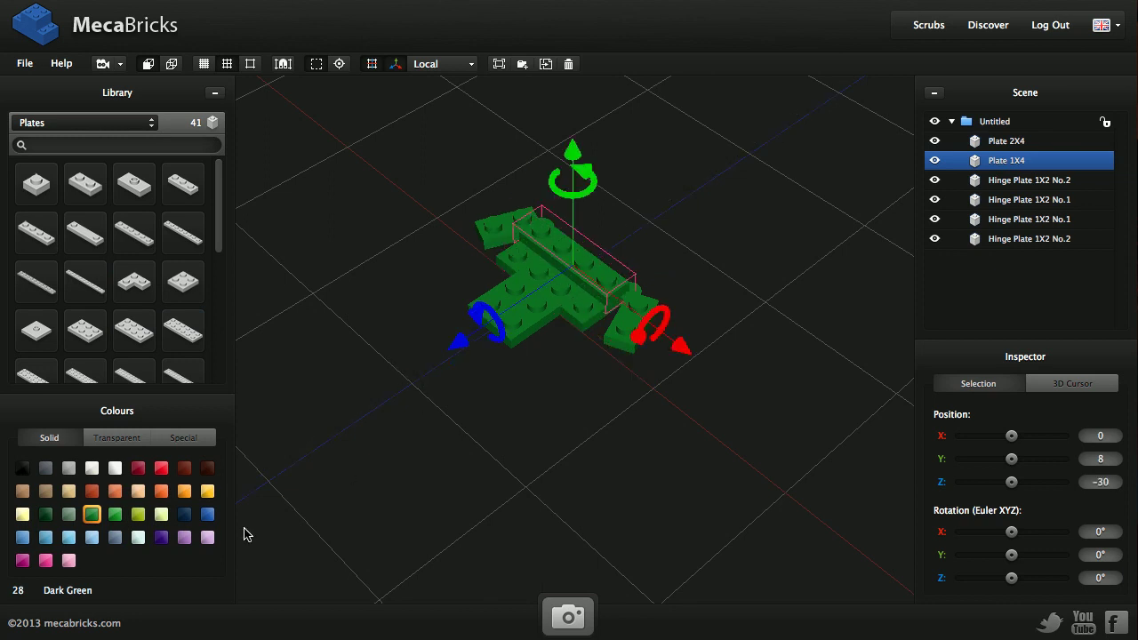
- Colour the Plate 1X4 Bright Yellowish Green (119), duplicate it and move the copy to Z -10
{"action": "left_click", "coordinate": [138, 516]}
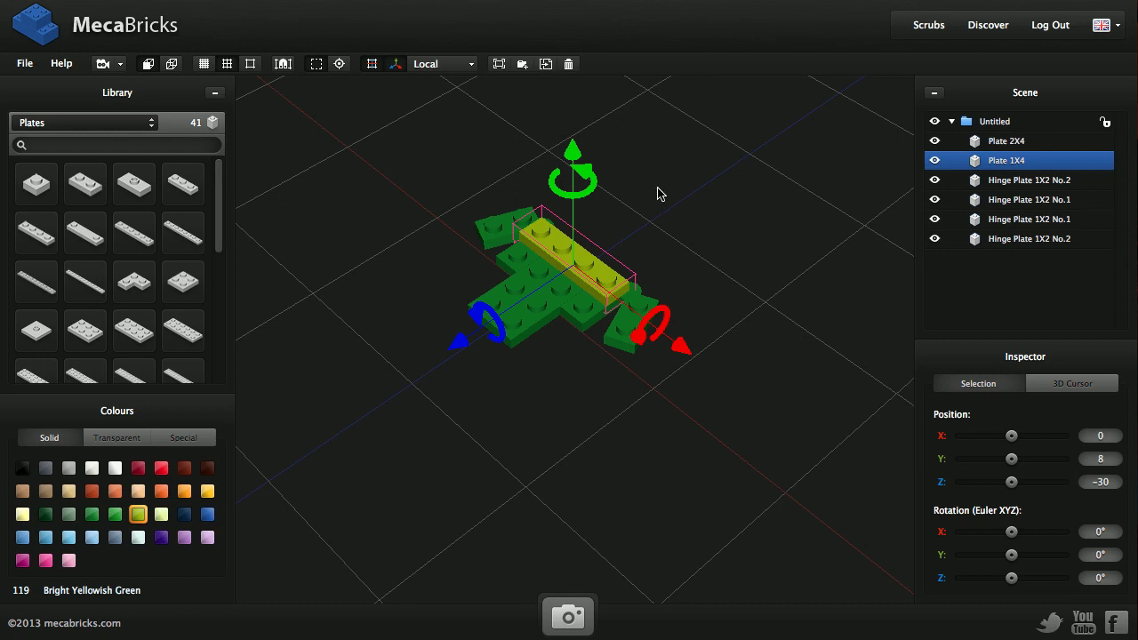
{"action": "key", "text": "ctrl+d"}
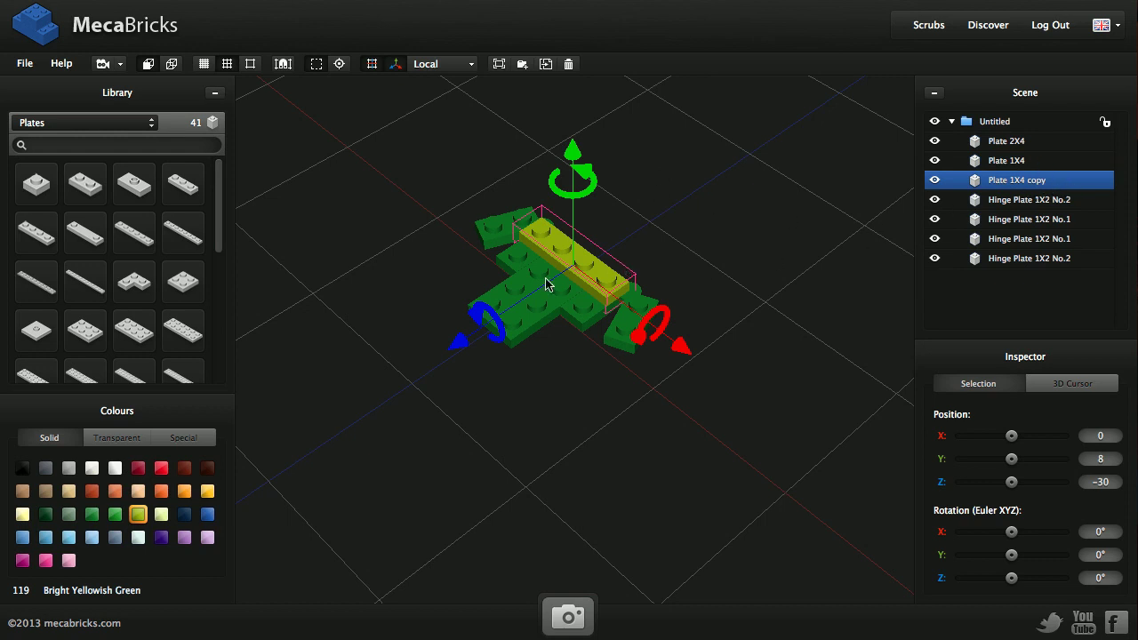
{"action": "left_click_drag", "start_coordinate": [472, 321], "coordinate": [419, 368]}
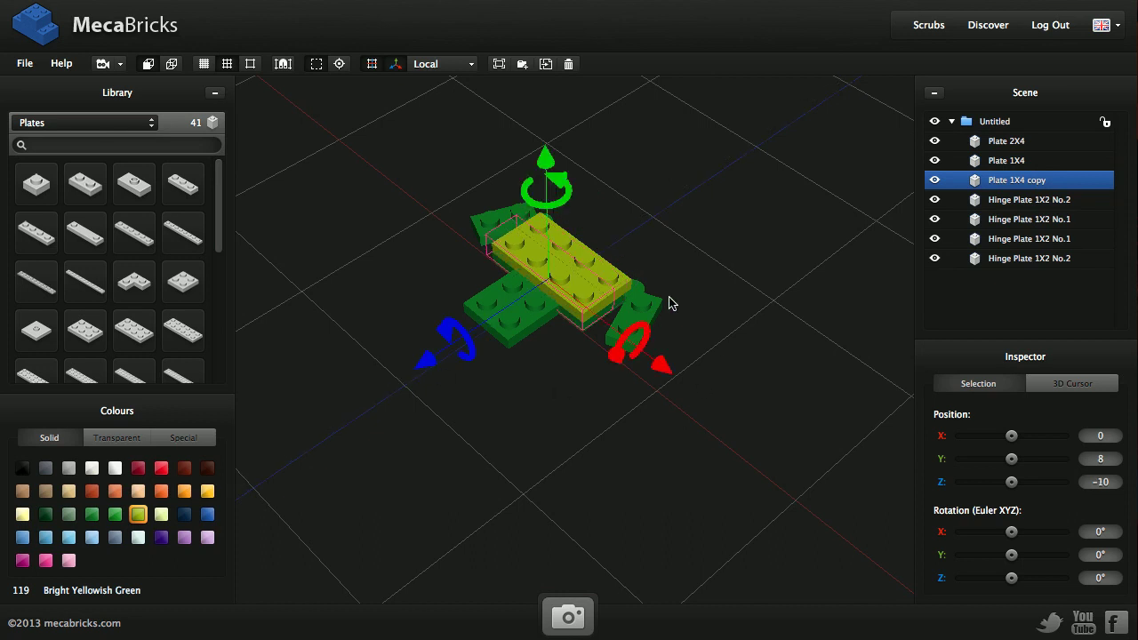
- Add a Bright Yellowish Green (119) Plate 1X2 on the hinge plate at X 40, positioned at X 56.89, Y 8, Z -25.35
{"action": "left_click", "coordinate": [644, 313]}
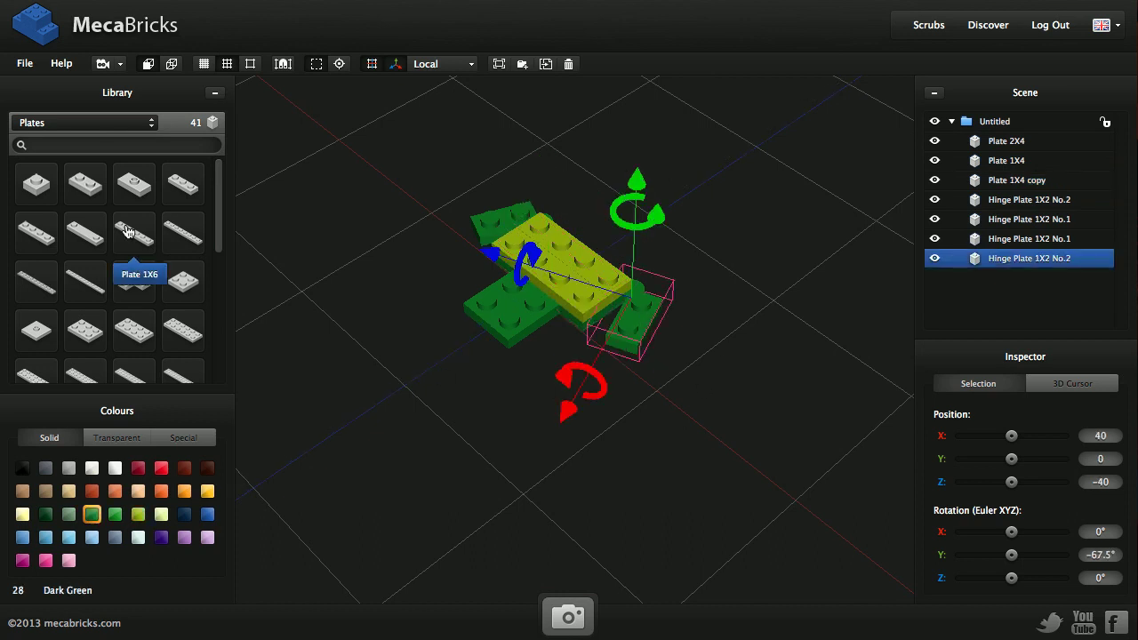
{"action": "left_click", "coordinate": [80, 195]}
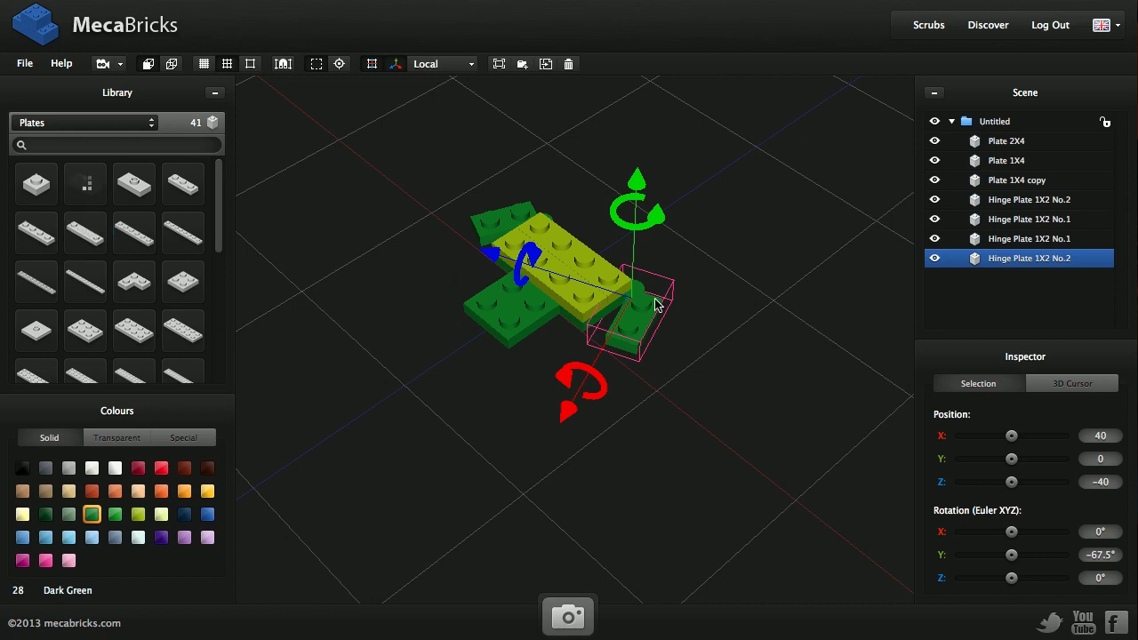
{"action": "mouse_move", "coordinate": [638, 184]}
{"action": "left_mouse_down"}
{"action": "mouse_move", "coordinate": [635, 165]}
{"action": "mouse_move", "coordinate": [636, 198]}
{"action": "left_mouse_up"}
{"action": "mouse_move", "coordinate": [496, 250]}
{"action": "left_mouse_down"}
{"action": "mouse_move", "coordinate": [512, 256]}
{"action": "mouse_move", "coordinate": [501, 252]}
{"action": "left_mouse_up"}
{"action": "left_click_drag", "start_coordinate": [589, 391], "coordinate": [569, 455]}
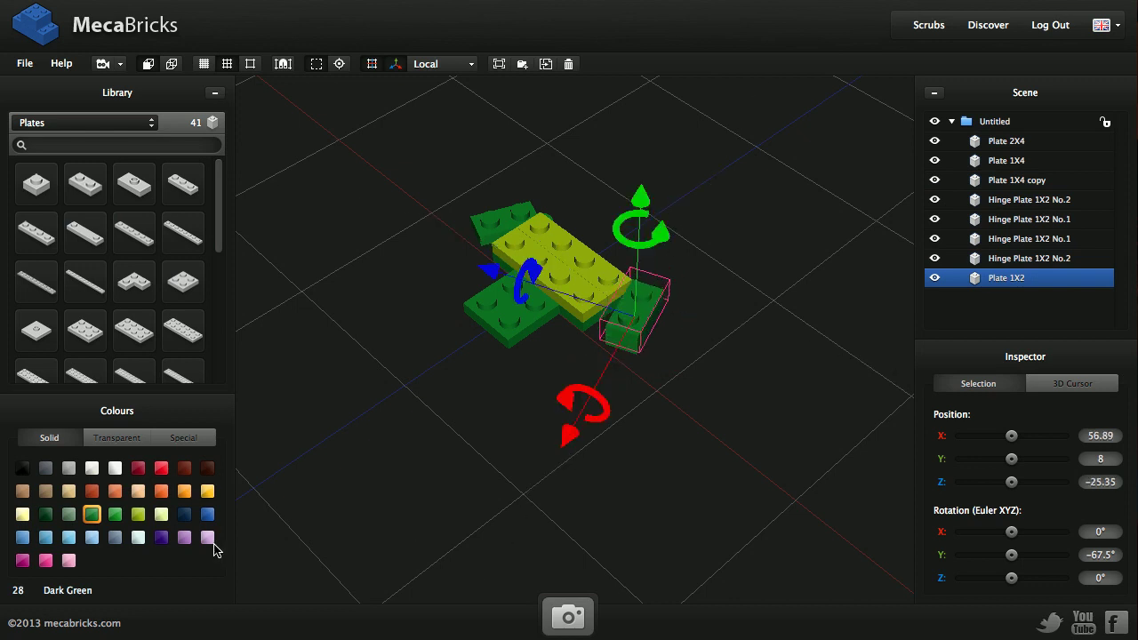
{"action": "left_click", "coordinate": [139, 519]}
- Add another Plate 1X2 on the opposite hinge plate at X -56.89, Y 8, Z -25.35, coloured Bright Yellowish Green (119)
{"action": "left_click_drag", "start_coordinate": [87, 230], "coordinate": [509, 277]}
{"action": "left_click_drag", "start_coordinate": [537, 112], "coordinate": [537, 100]}
{"action": "right_click_drag", "start_coordinate": [484, 391], "coordinate": [532, 464]}
{"action": "left_click_drag", "start_coordinate": [521, 418], "coordinate": [564, 472]}
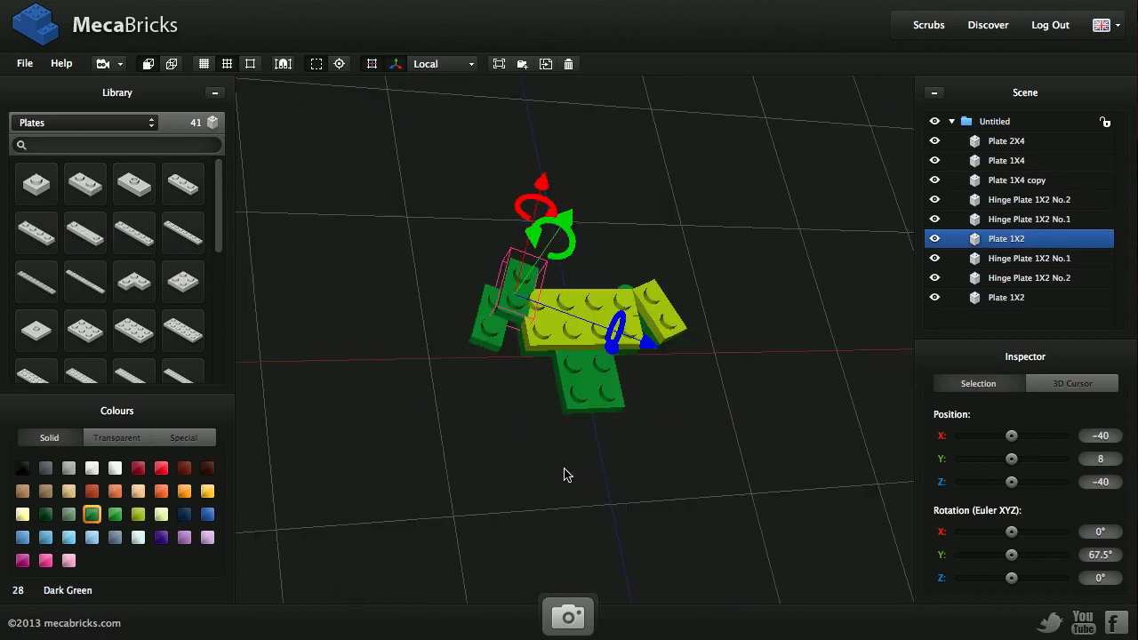
{"action": "left_click_drag", "start_coordinate": [660, 357], "coordinate": [644, 352]}
{"action": "left_click_drag", "start_coordinate": [560, 191], "coordinate": [541, 227]}
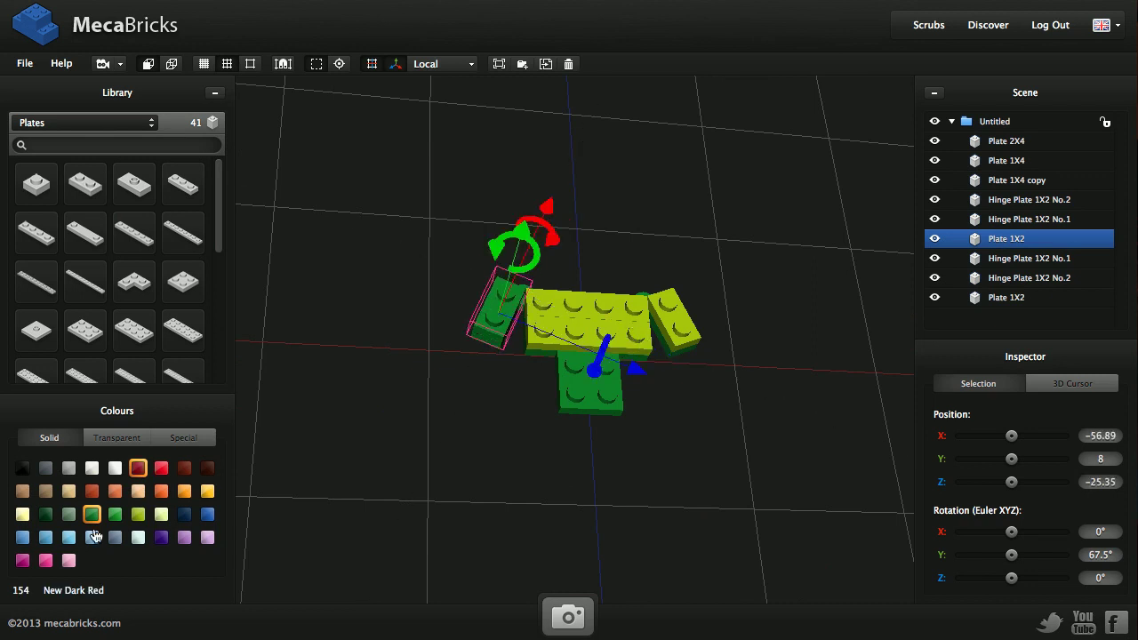
{"action": "left_click", "coordinate": [138, 514]}
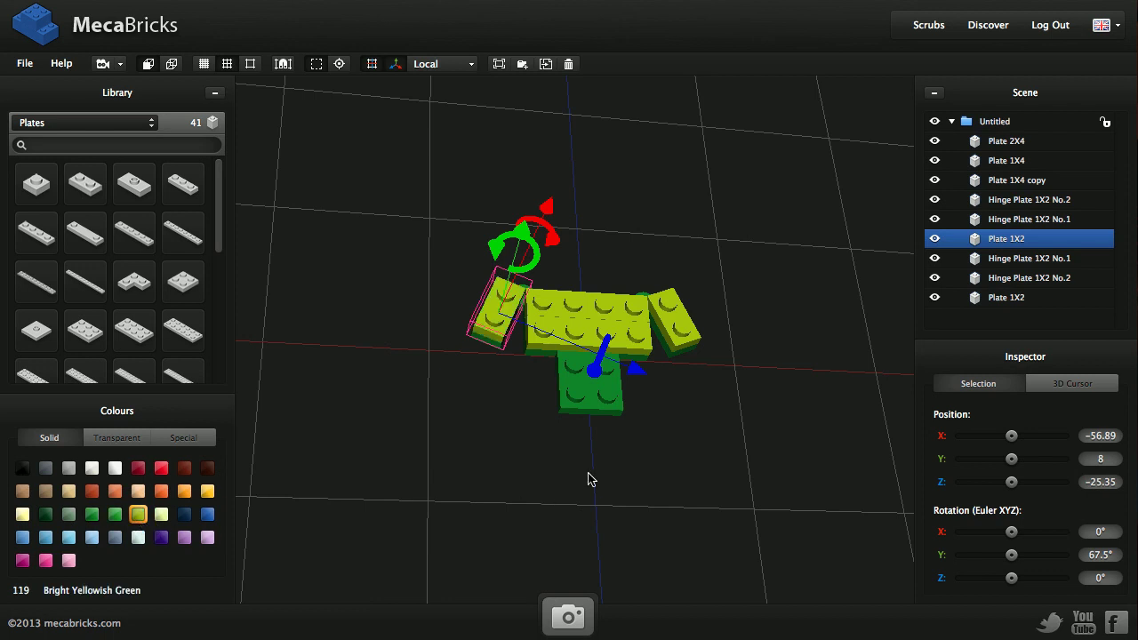
- Add a Roof Tile 1X1X2/3 from the Bricks – Sloping category at the Plate 1X2 at X -56.89
{"action": "left_click_drag", "start_coordinate": [596, 485], "coordinate": [455, 481]}
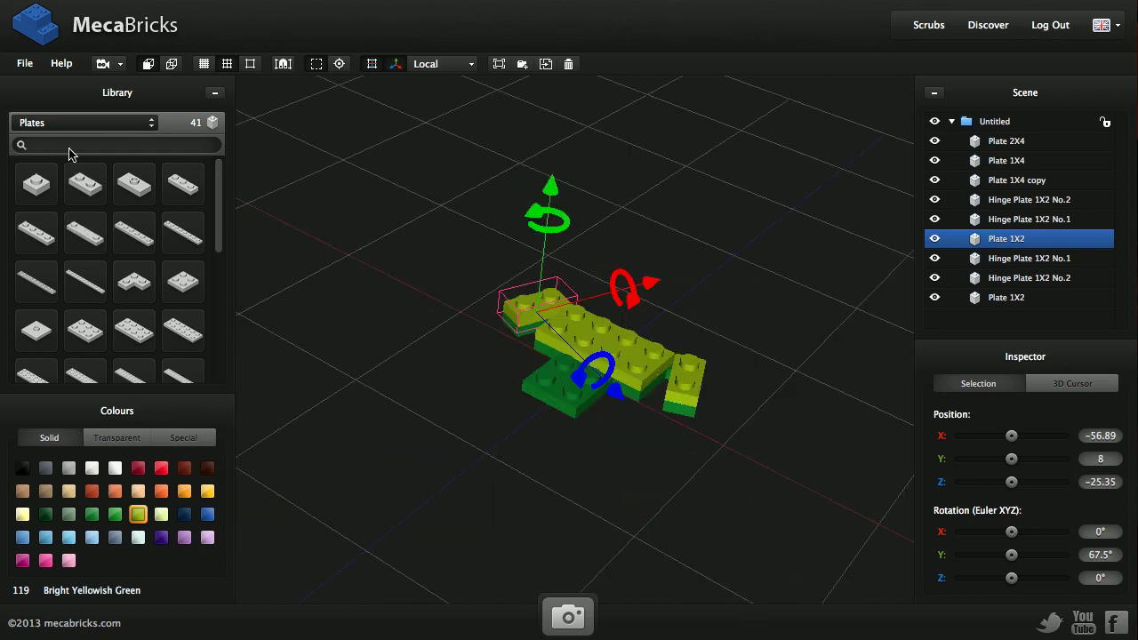
{"action": "left_click", "coordinate": [77, 124]}
{"action": "scroll", "coordinate": [87, 194], "scroll_direction": "up", "scroll_amount": 2}
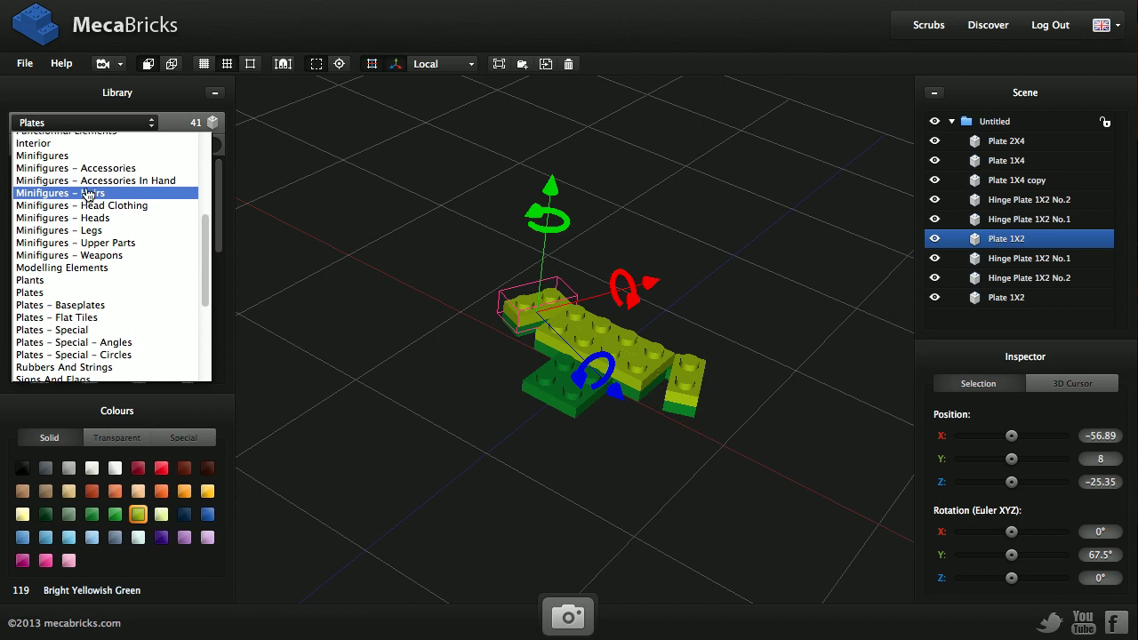
{"action": "scroll", "coordinate": [87, 194], "scroll_direction": "up", "scroll_amount": 4}
{"action": "left_click", "coordinate": [87, 179]}
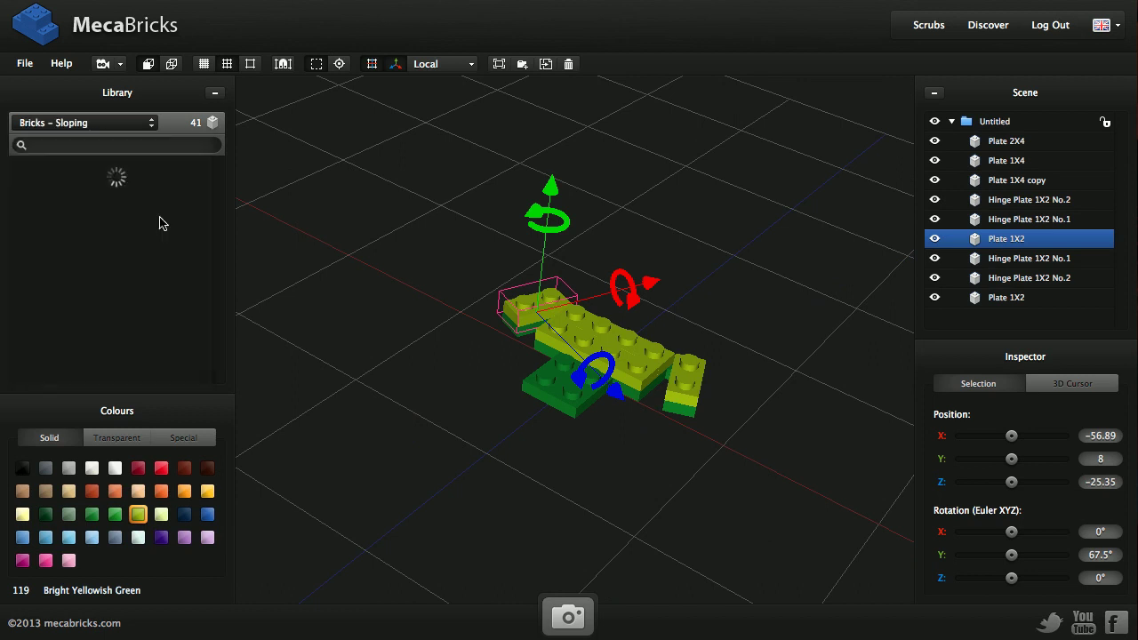
{"action": "scroll", "coordinate": [489, 289], "scroll_direction": "up", "scroll_amount": 2}
{"action": "left_click_drag", "start_coordinate": [498, 310], "coordinate": [473, 337]}
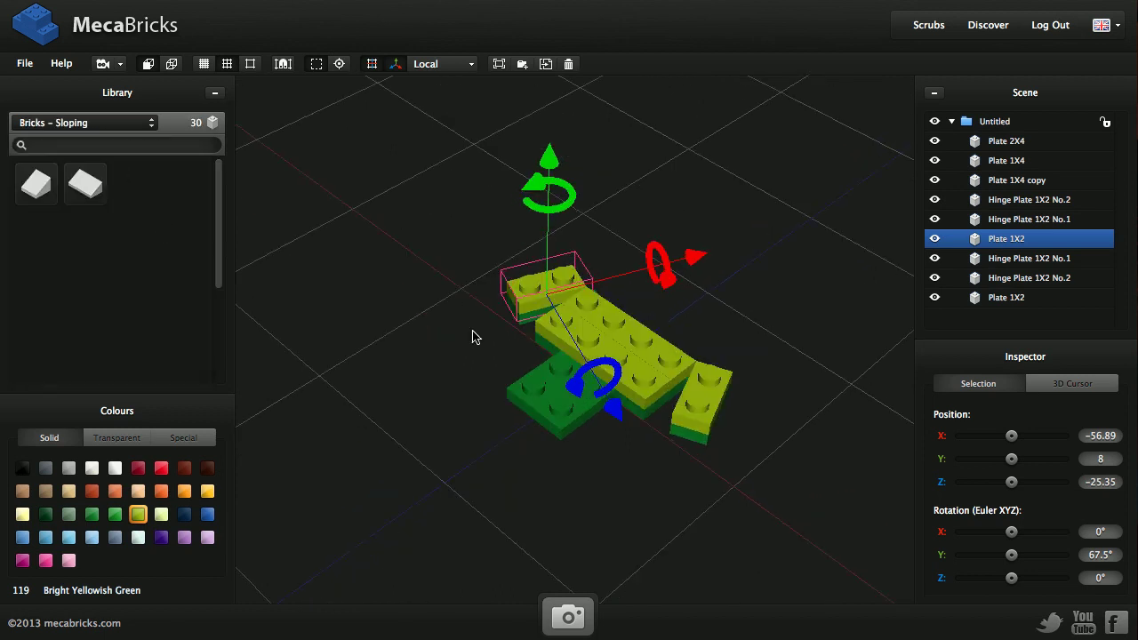
{"action": "left_click", "coordinate": [36, 184]}
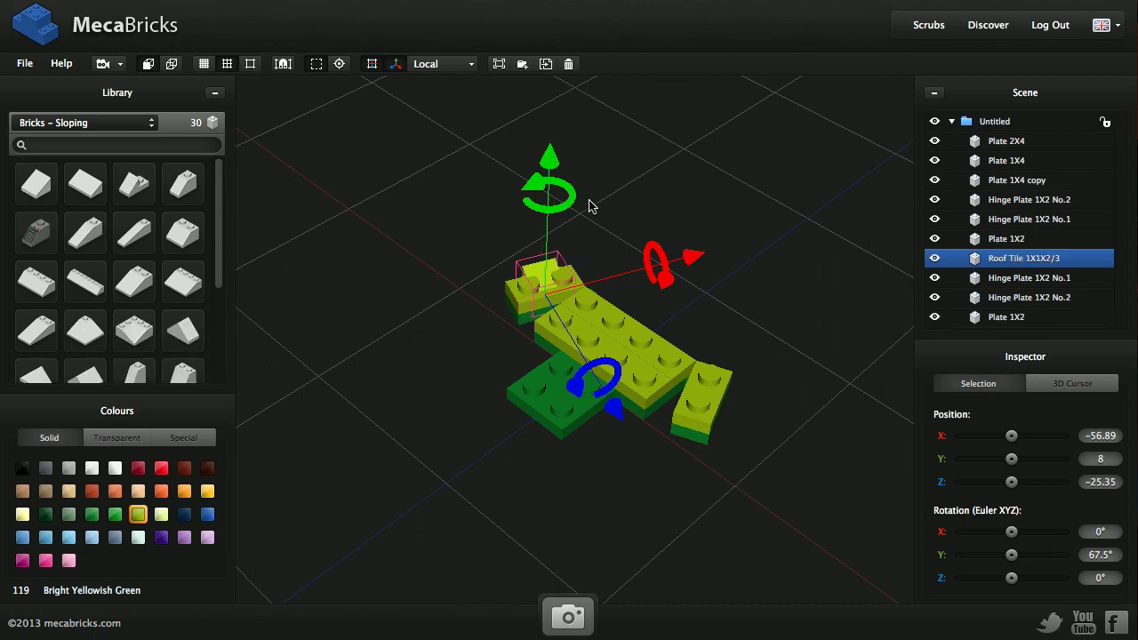
- Place the roof tile at X -53.07, Y 16, Z -34.59, turned 180° about Y, and colour it Earth Green (141)
{"action": "left_click_drag", "start_coordinate": [550, 160], "coordinate": [549, 147]}
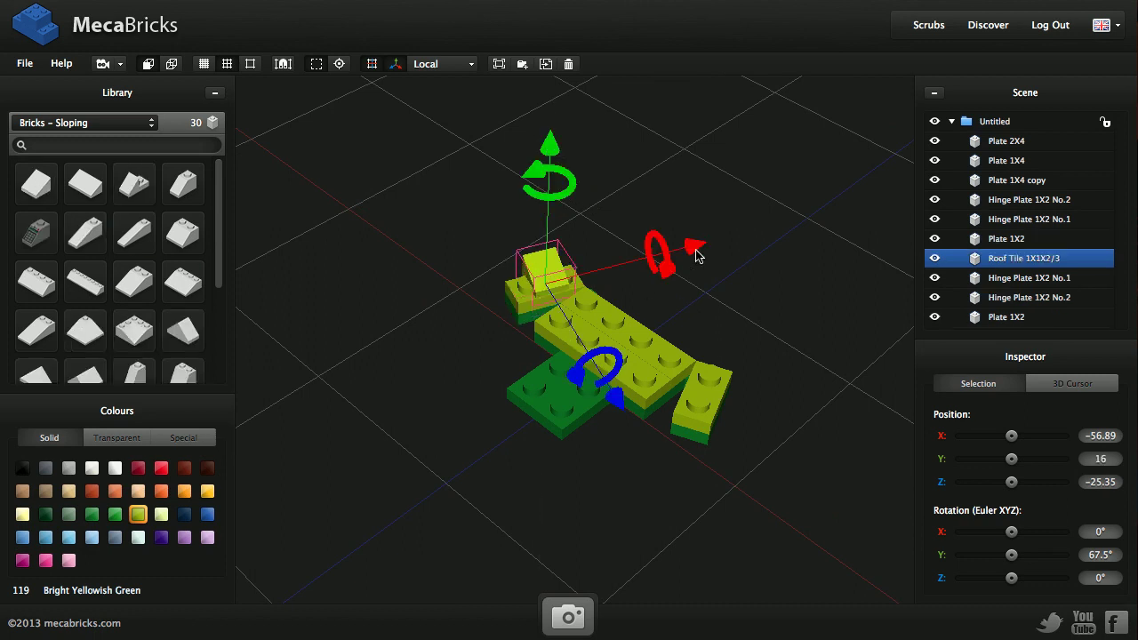
{"action": "left_click_drag", "start_coordinate": [697, 249], "coordinate": [709, 250]}
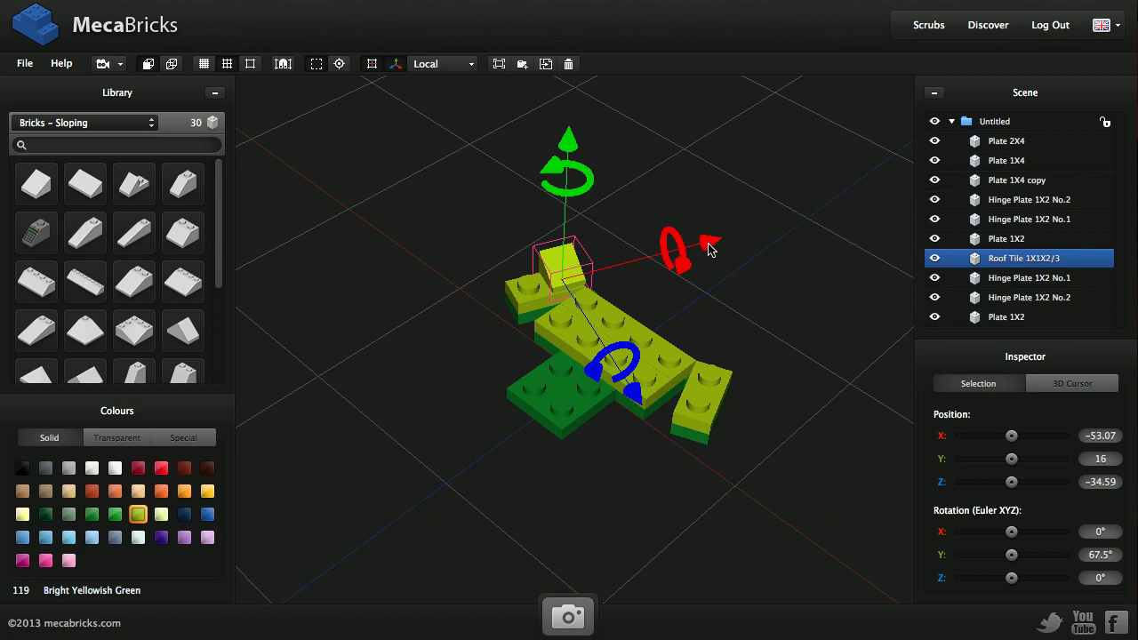
{"action": "left_click_drag", "start_coordinate": [554, 171], "coordinate": [588, 413]}
{"action": "left_click", "coordinate": [46, 514]}
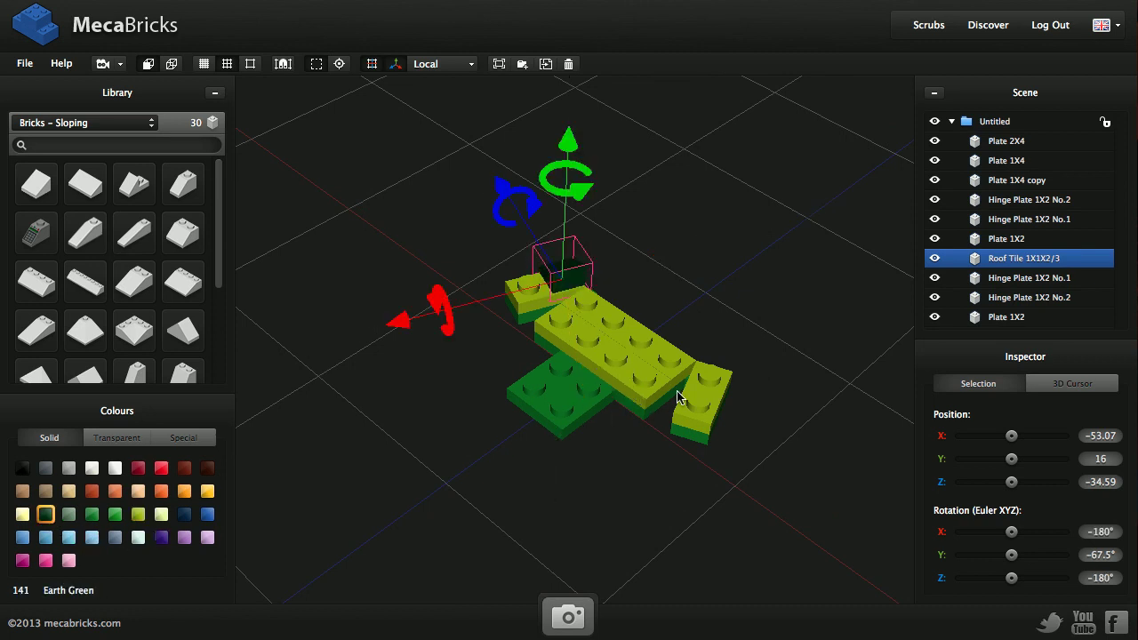
- Add a matching Earth Green (141) Roof Tile 1X1X2/3 on the opposite Plate 1X2 at X 53.07, Y 16, Z -34.59, turned 180° about Y
{"action": "left_click", "coordinate": [677, 398]}
{"action": "left_click_drag", "start_coordinate": [725, 271], "coordinate": [633, 377]}
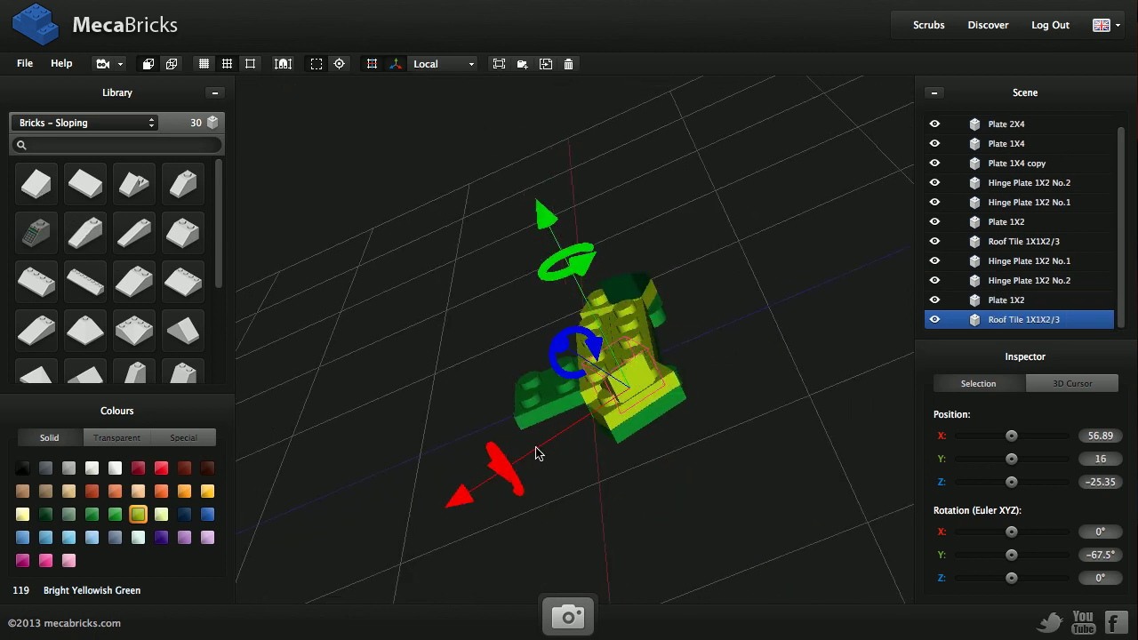
{"action": "left_click_drag", "start_coordinate": [462, 493], "coordinate": [482, 483]}
{"action": "left_click_drag", "start_coordinate": [489, 426], "coordinate": [537, 495]}
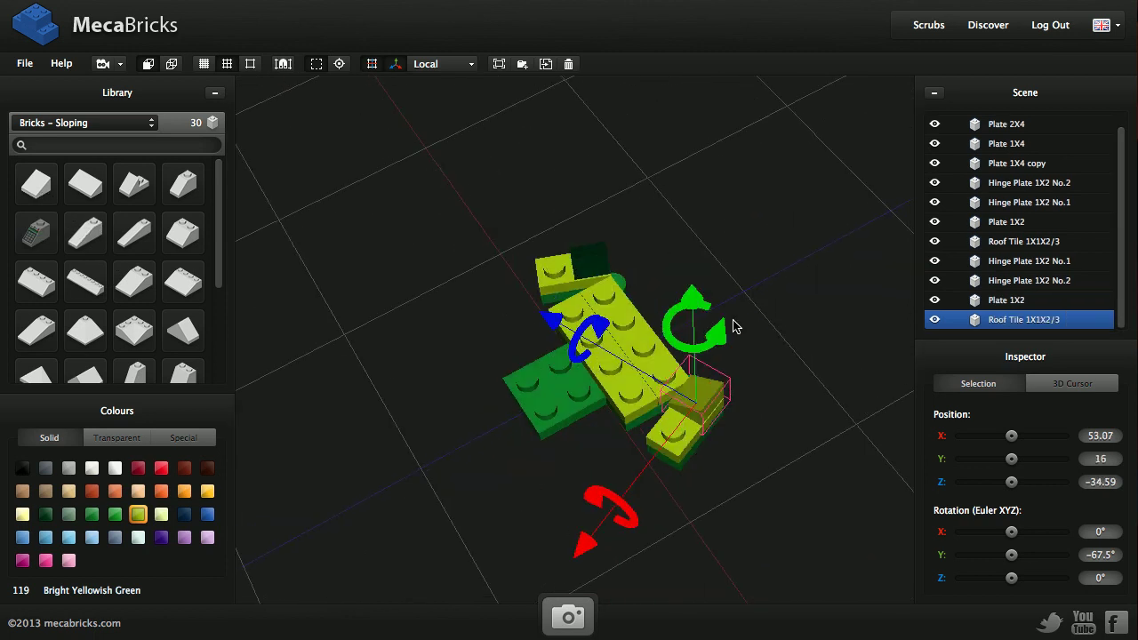
{"action": "left_click_drag", "start_coordinate": [721, 337], "coordinate": [676, 521]}
{"action": "left_click", "coordinate": [44, 515]}
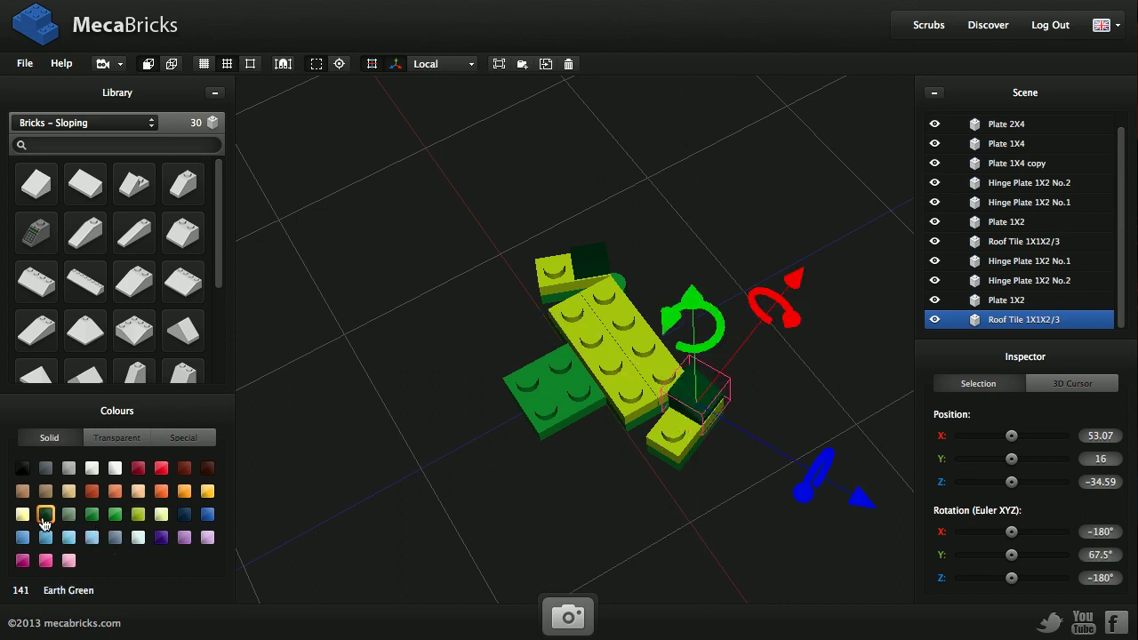
- Add a Hinge Plate 1X2 No.1 from Functionnal Elements onto the Plate 2X4 at X 20, Y 8, Z 20, keeping its 90° Y rotation
{"action": "right_click_drag", "start_coordinate": [488, 458], "coordinate": [508, 414]}
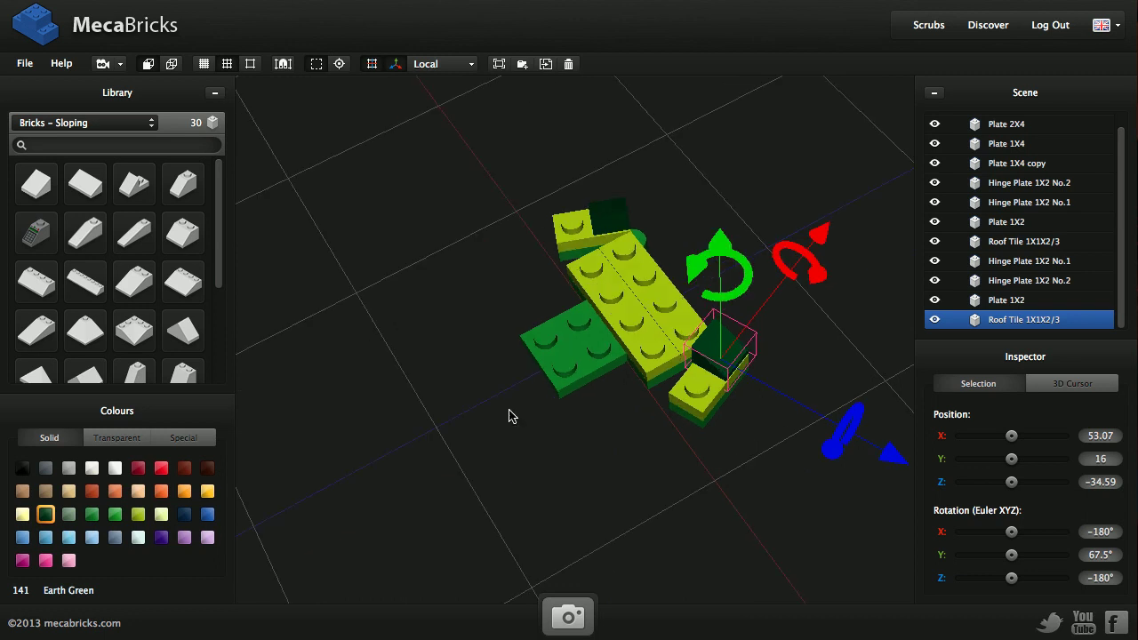
{"action": "left_click", "coordinate": [569, 365]}
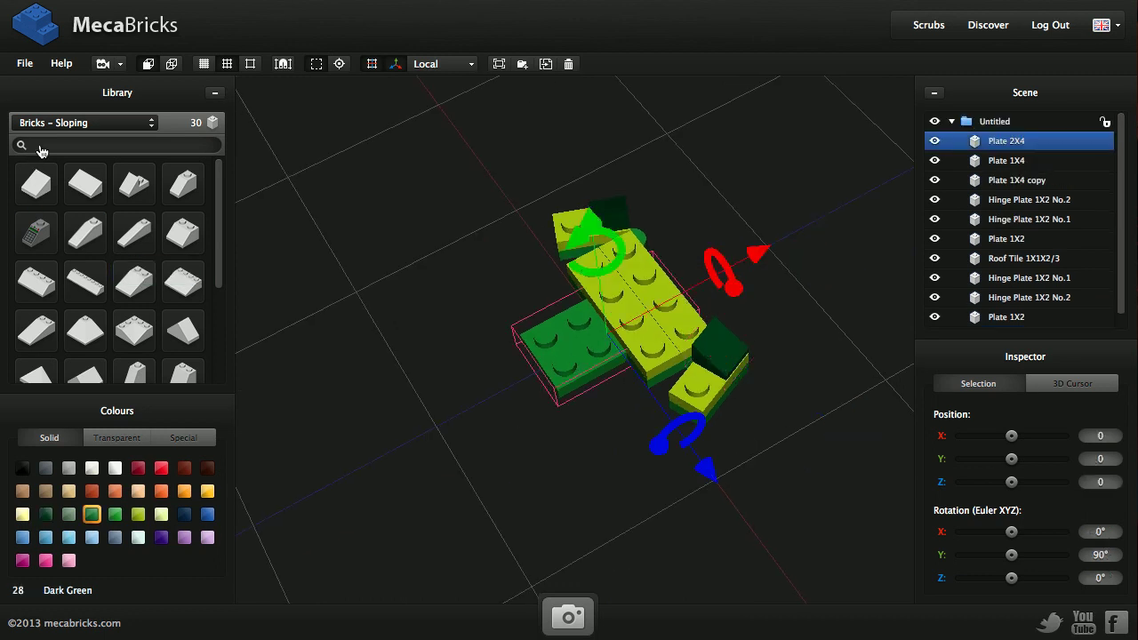
{"action": "left_click", "coordinate": [100, 124]}
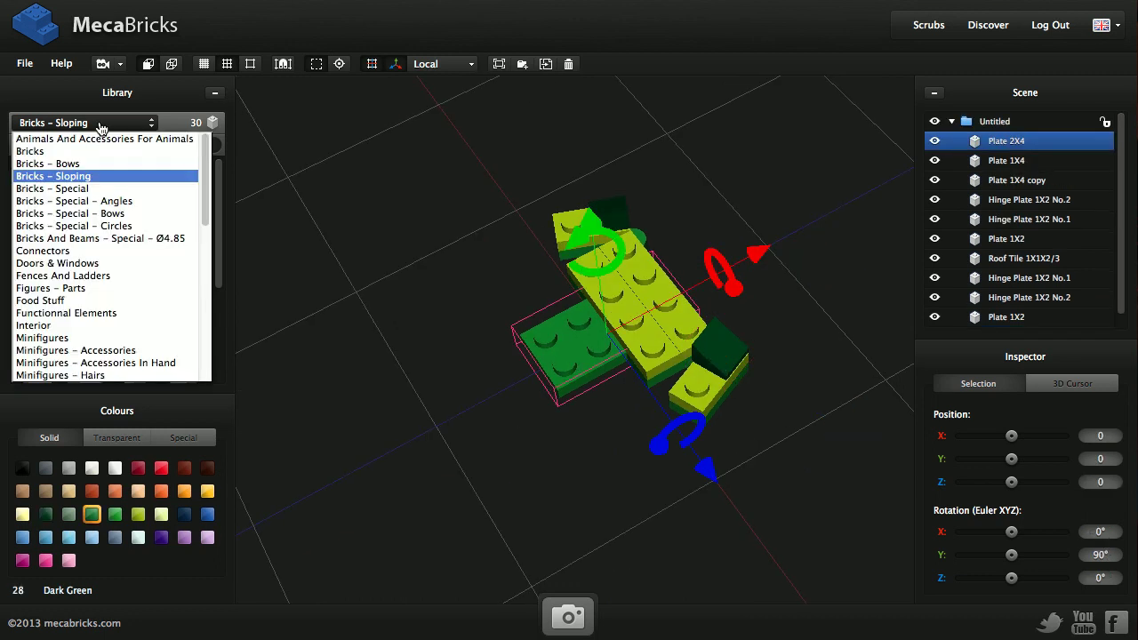
{"action": "left_click", "coordinate": [96, 313]}
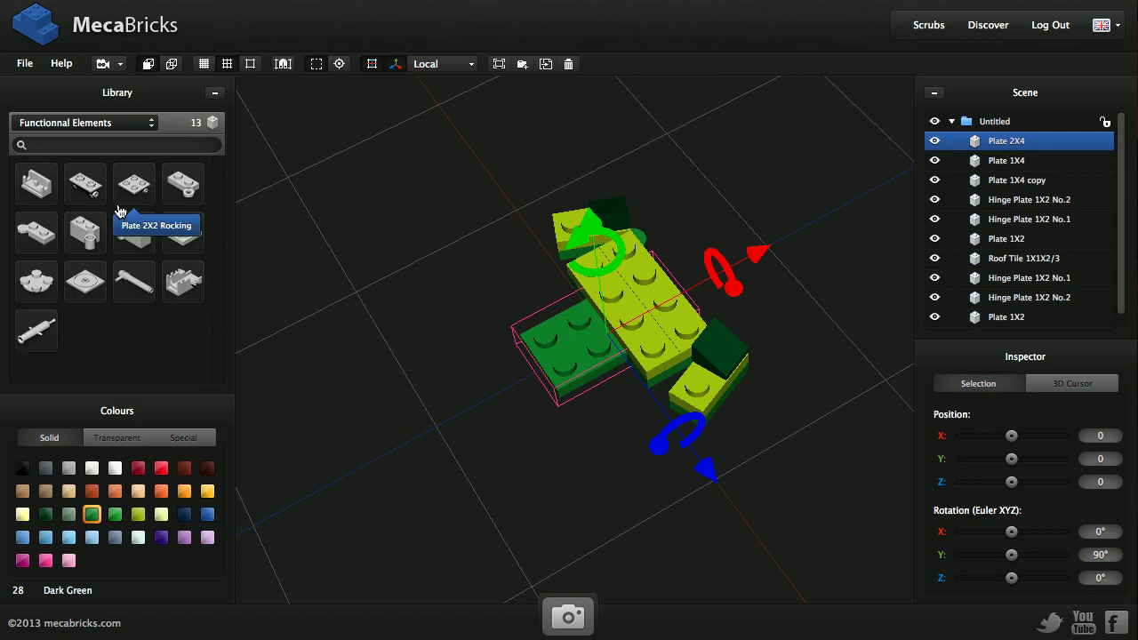
{"action": "left_click", "coordinate": [184, 191]}
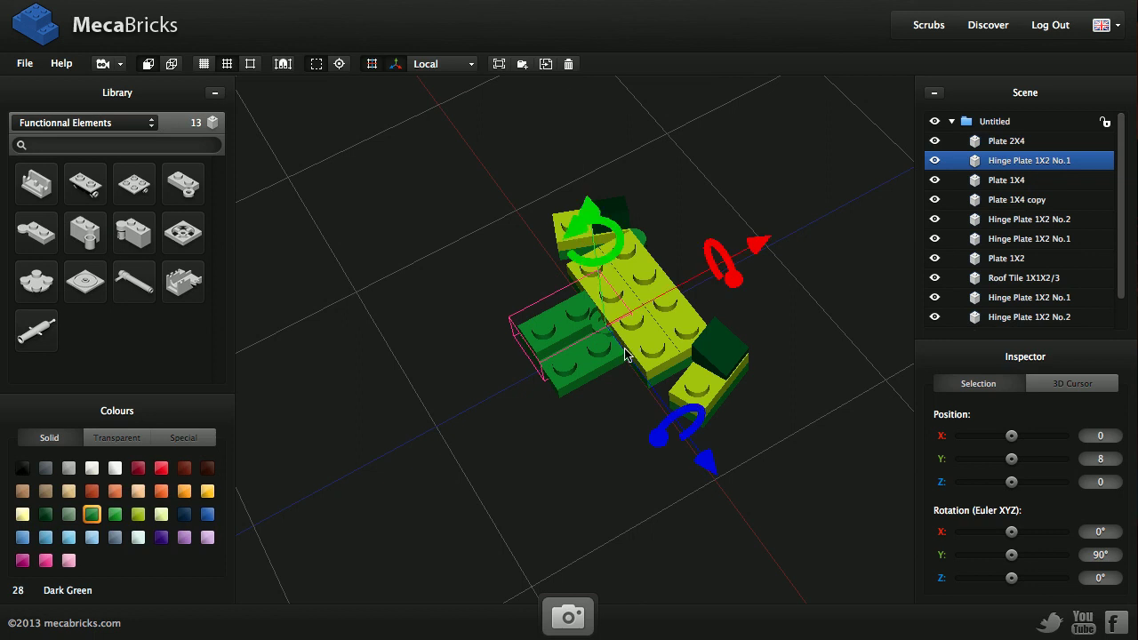
{"action": "left_click_drag", "start_coordinate": [714, 459], "coordinate": [736, 487]}
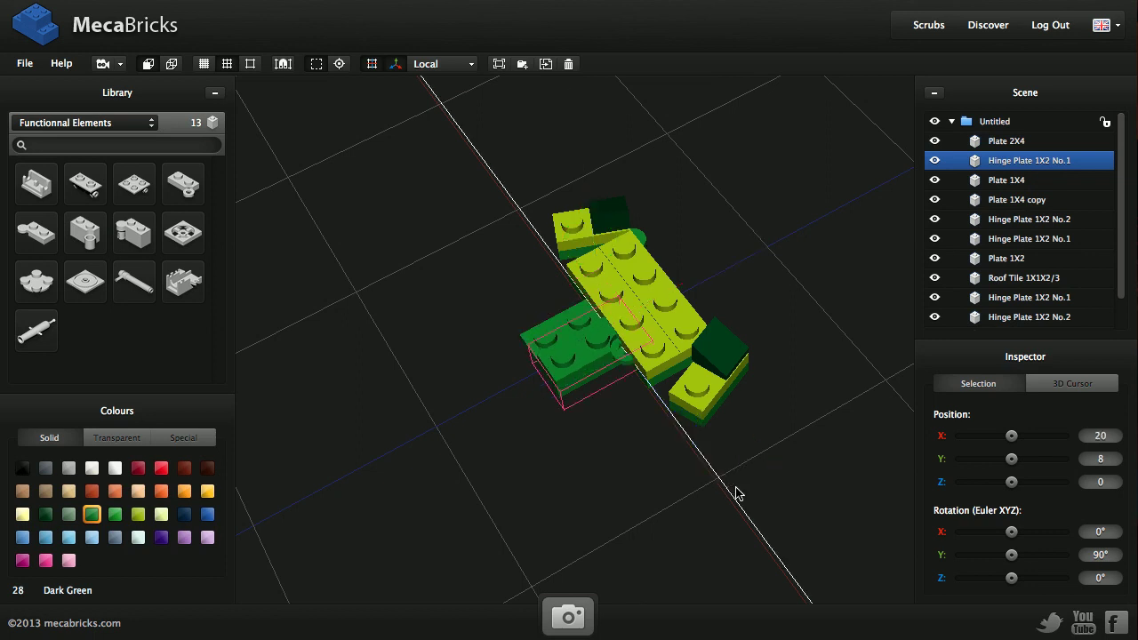
{"action": "left_click_drag", "start_coordinate": [774, 271], "coordinate": [745, 286]}
- Add a Hinge Plate 1X2 No.2 at the same X 20, Y 8, Z 20 position and rotate it to -90° about Y
{"action": "left_click_drag", "start_coordinate": [602, 386], "coordinate": [633, 354]}
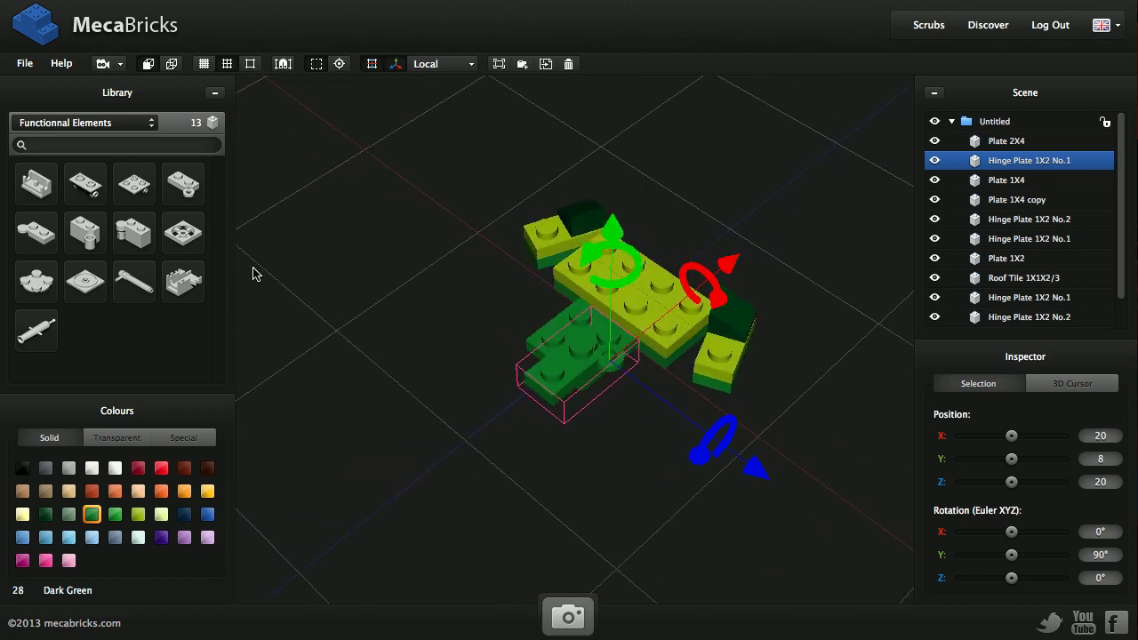
{"action": "left_click", "coordinate": [37, 235]}
{"action": "left_click_drag", "start_coordinate": [590, 255], "coordinate": [649, 493]}
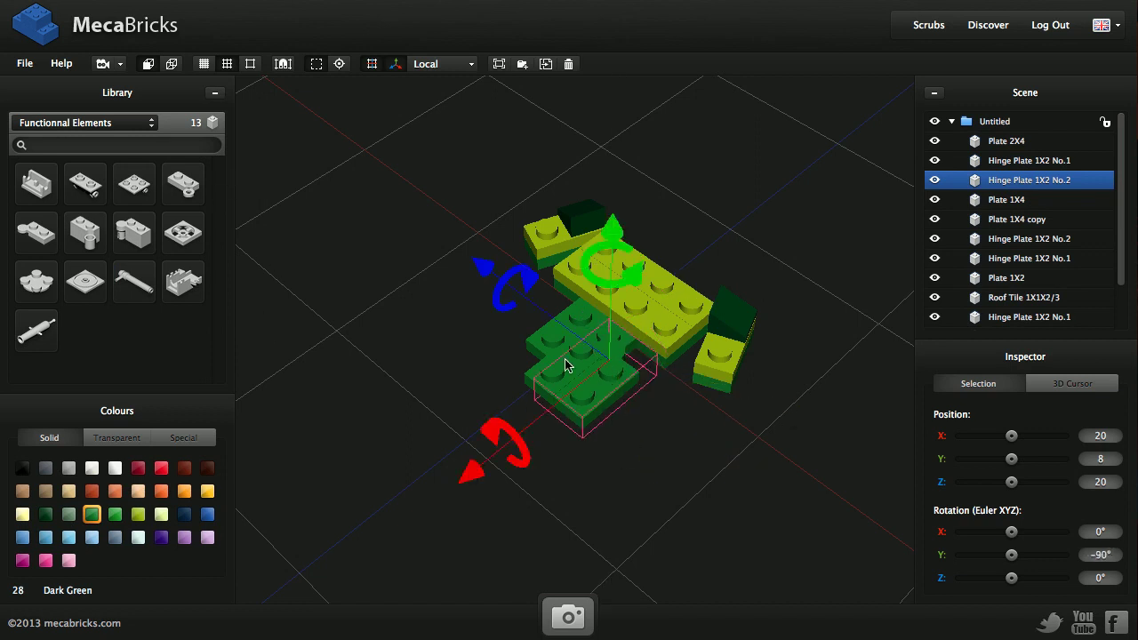
- Add a Hinge Plate 1X2 No.2 and a No.1 at X -20, Y 8, Z 20, rotating the No.1 to 90° about Y
{"action": "left_click", "coordinate": [37, 235]}
{"action": "left_click_drag", "start_coordinate": [483, 268], "coordinate": [395, 230]}
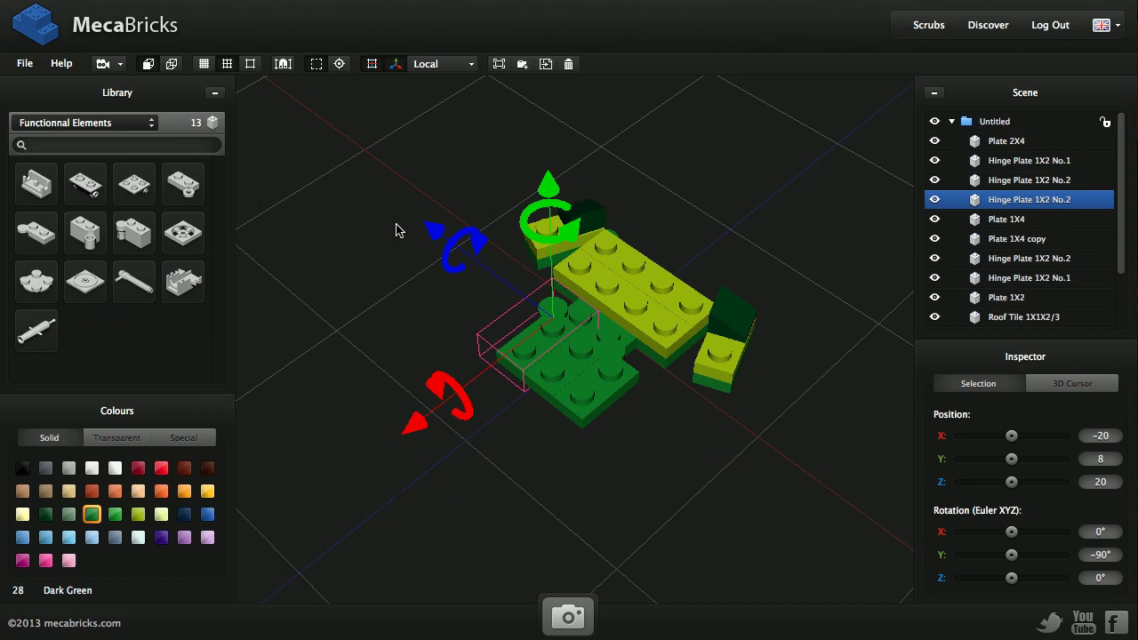
{"action": "left_click", "coordinate": [181, 194]}
{"action": "left_click_drag", "start_coordinate": [533, 224], "coordinate": [492, 571]}
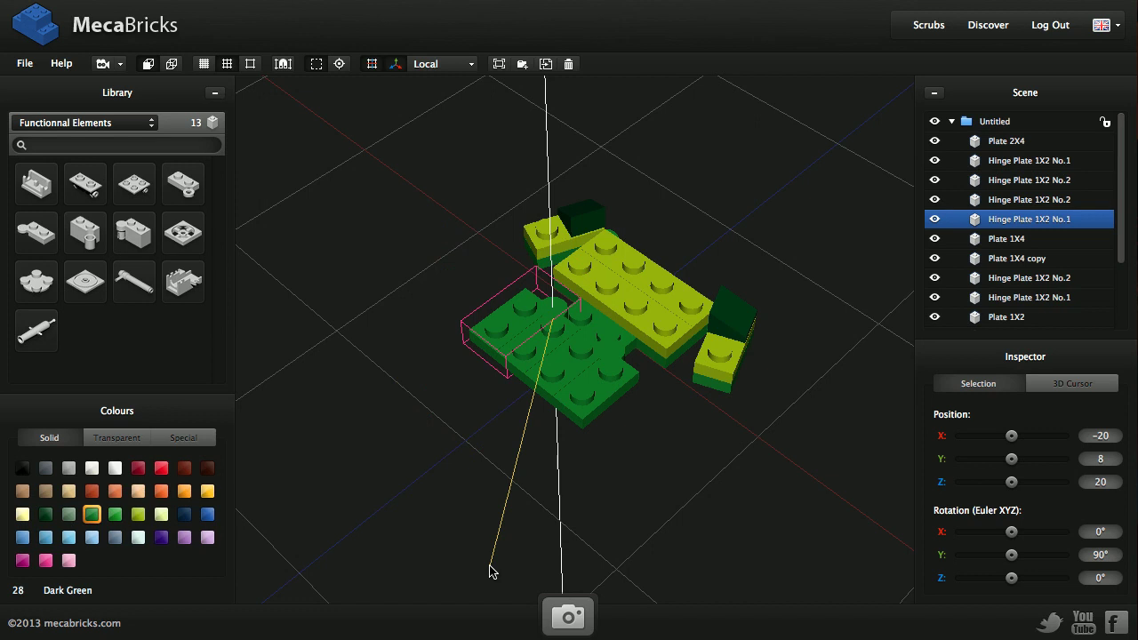
{"action": "left_click_drag", "start_coordinate": [489, 565], "coordinate": [489, 565]}
- Add a Plate 1X2 from the Plates category beneath the outer hinge plate at X 20, Y 0, coloured Bright Yellowish Green (119)
{"action": "left_click_drag", "start_coordinate": [643, 486], "coordinate": [465, 296]}
{"action": "left_click", "coordinate": [467, 300]}
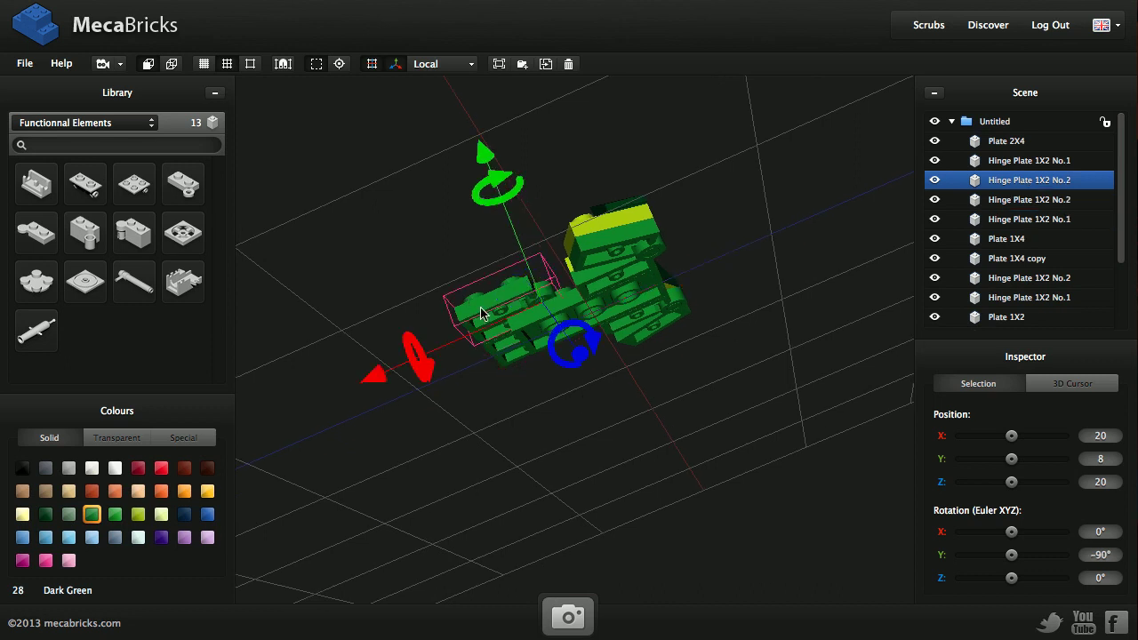
{"action": "left_click", "coordinate": [129, 126]}
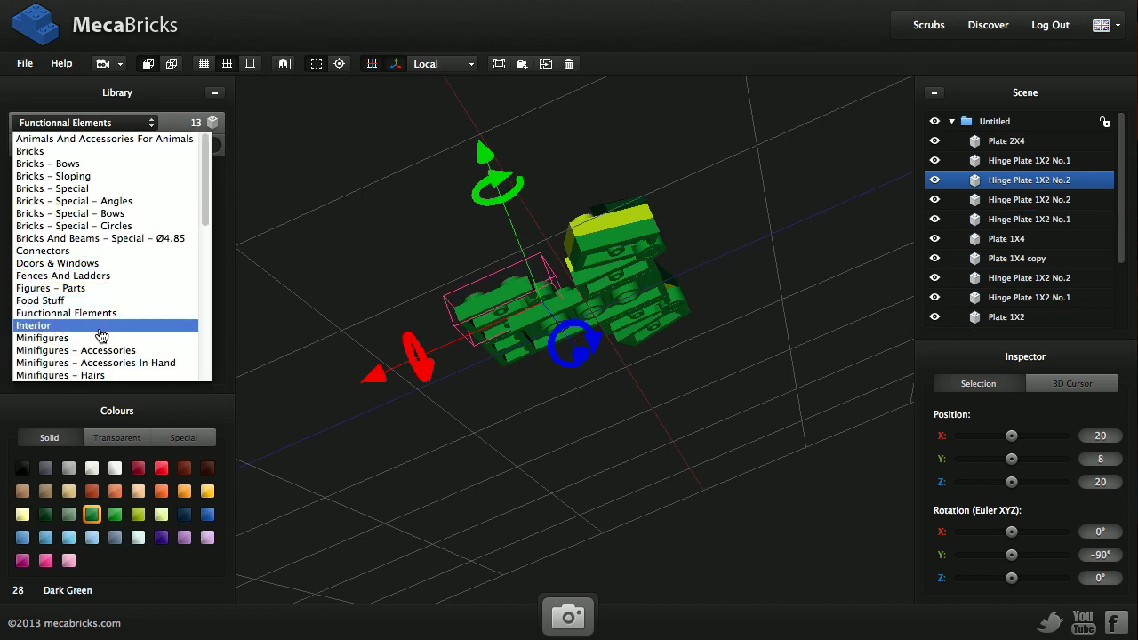
{"action": "scroll", "coordinate": [102, 329], "scroll_direction": "down", "scroll_amount": 5}
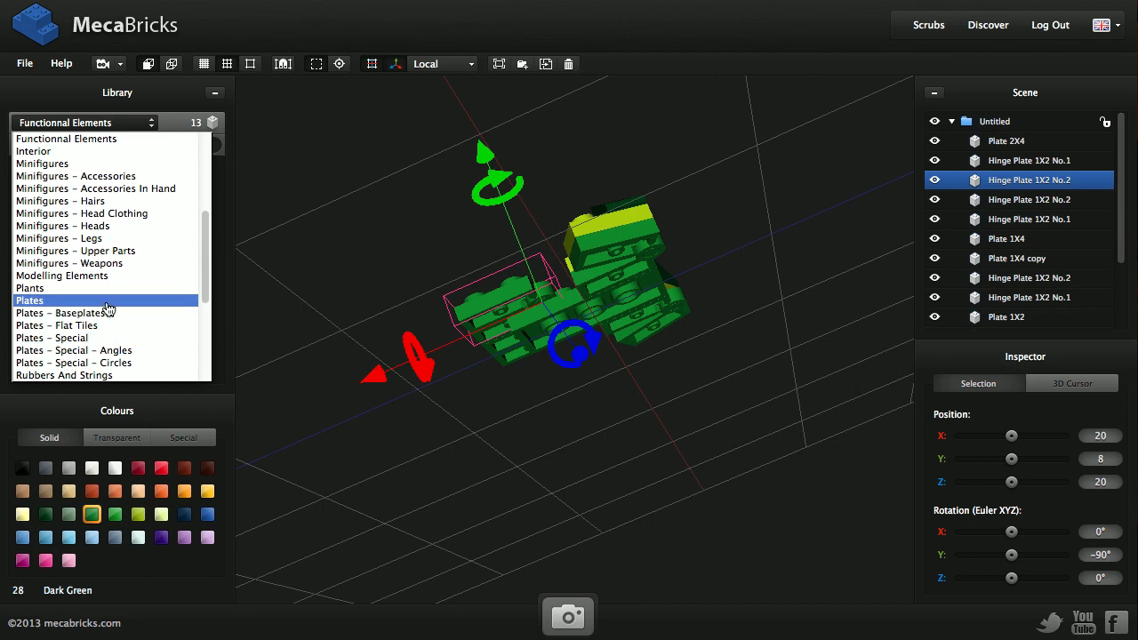
{"action": "left_click", "coordinate": [87, 302]}
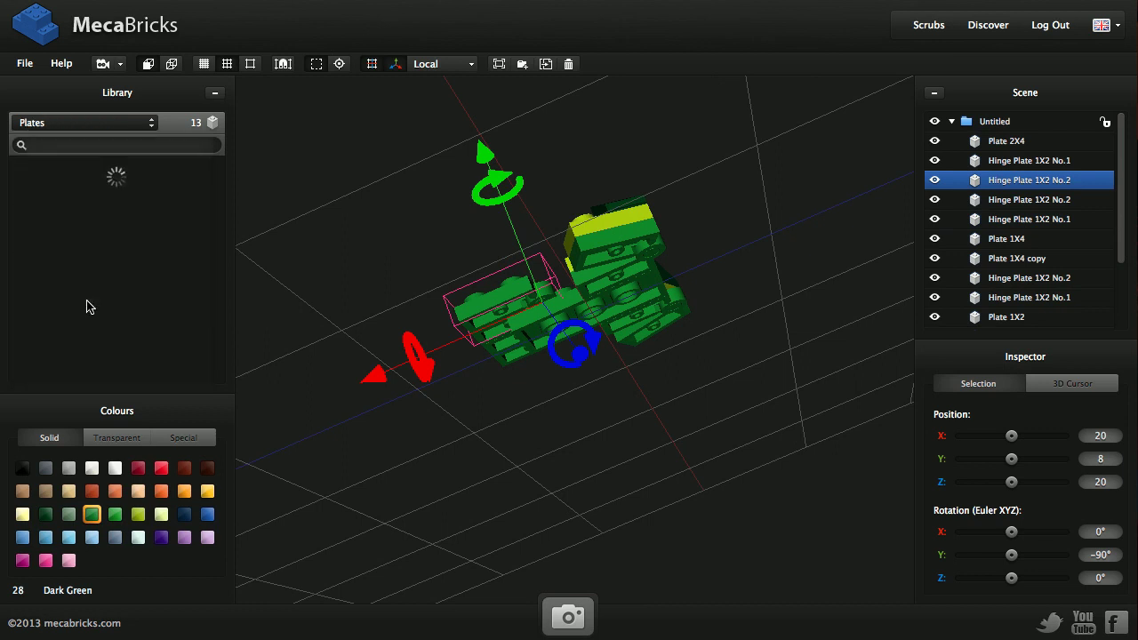
{"action": "left_click_drag", "start_coordinate": [590, 252], "coordinate": [511, 223]}
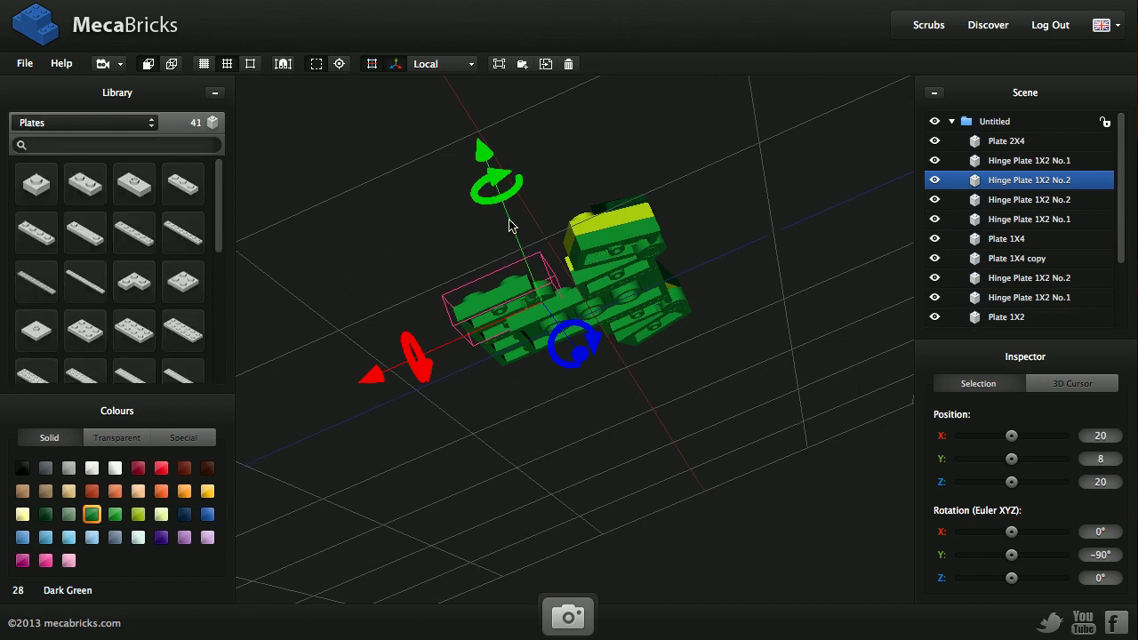
{"action": "left_click", "coordinate": [91, 187]}
{"action": "left_click_drag", "start_coordinate": [534, 113], "coordinate": [539, 156]}
{"action": "left_click", "coordinate": [139, 514]}
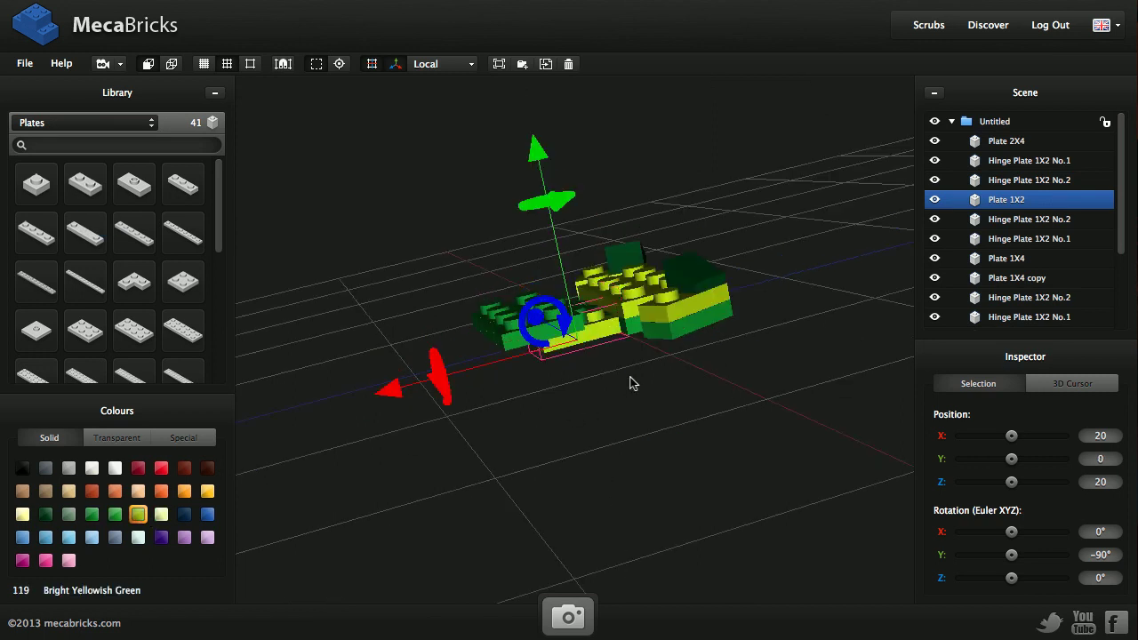
- Move the Plate 1X2 under the hinge plate to X 30, Y 0, Z 40
{"action": "left_click_drag", "start_coordinate": [631, 384], "coordinate": [343, 419]}
{"action": "right_click_drag", "start_coordinate": [343, 418], "coordinate": [559, 392]}
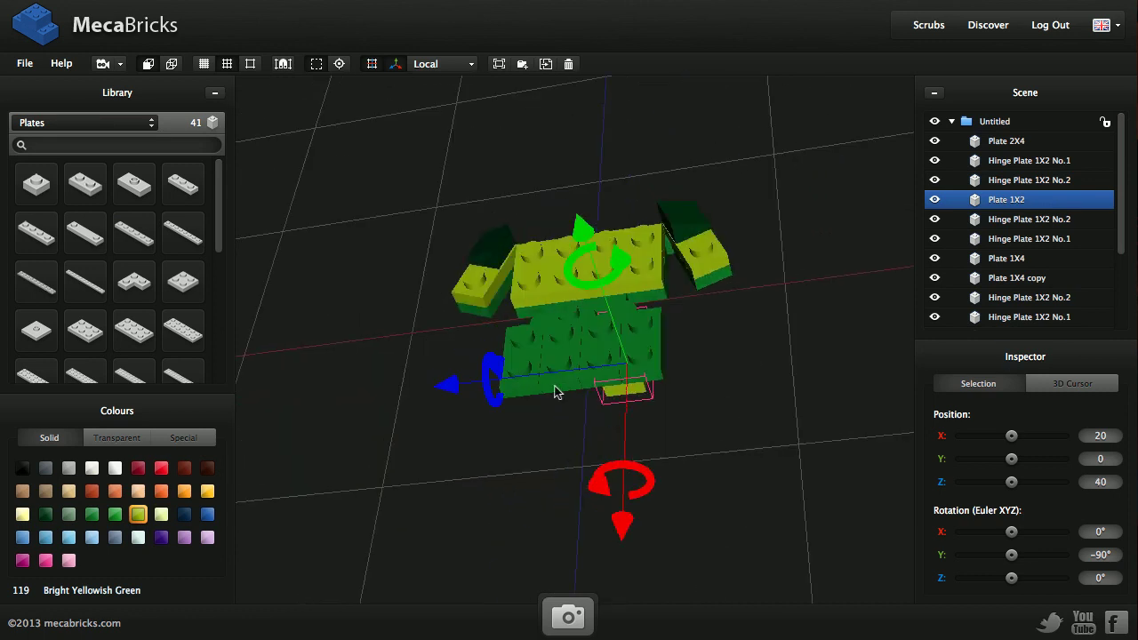
{"action": "left_click_drag", "start_coordinate": [447, 392], "coordinate": [472, 387]}
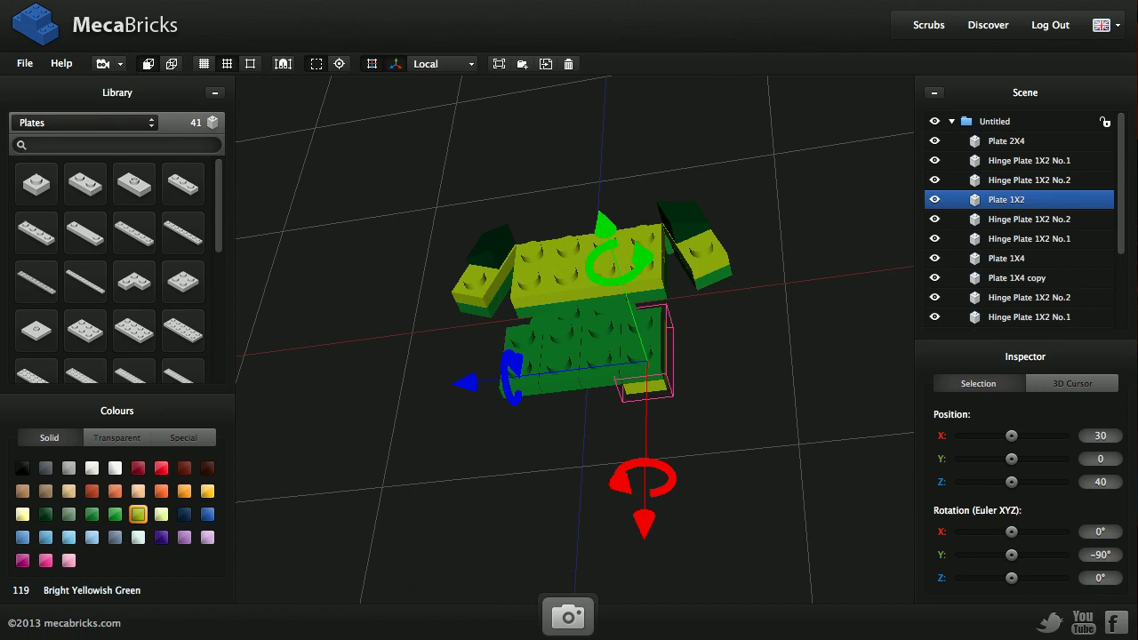
- Duplicate the Bright Yellowish Green Plate 1X2 and move the copy to X -30, Y 0, Z 40
{"action": "key", "text": "ctrl+d"}
{"action": "left_click_drag", "start_coordinate": [469, 391], "coordinate": [346, 411]}
{"action": "left_click_drag", "start_coordinate": [687, 407], "coordinate": [612, 397]}
{"action": "right_click_drag", "start_coordinate": [611, 402], "coordinate": [634, 453]}
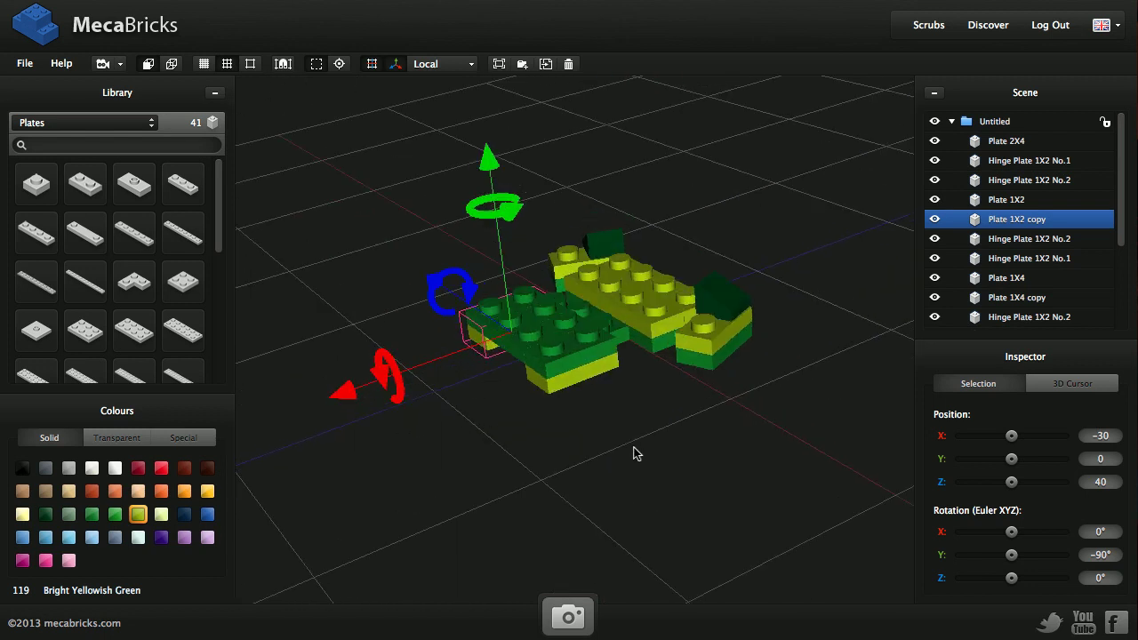
{"action": "right_click_drag", "start_coordinate": [658, 423], "coordinate": [694, 322]}
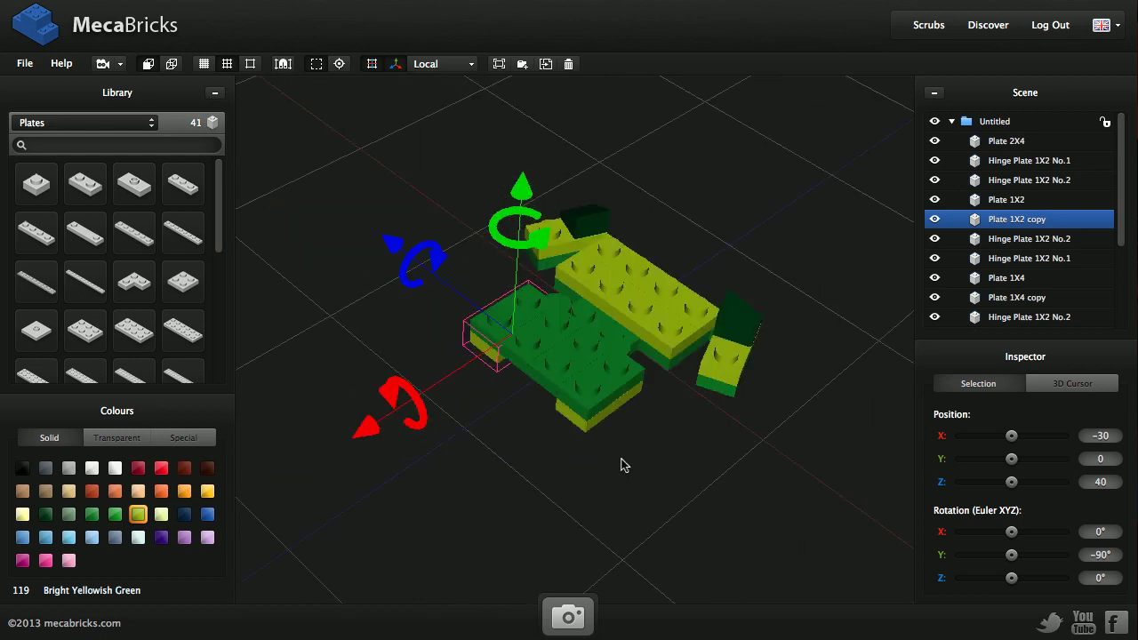
- Add a Roof Tile 1X2/45° from Bricks - Sloping on top of the rear plates at Y 16, Z -20, coloured Dark Green (28)
{"action": "left_click", "coordinate": [679, 326]}
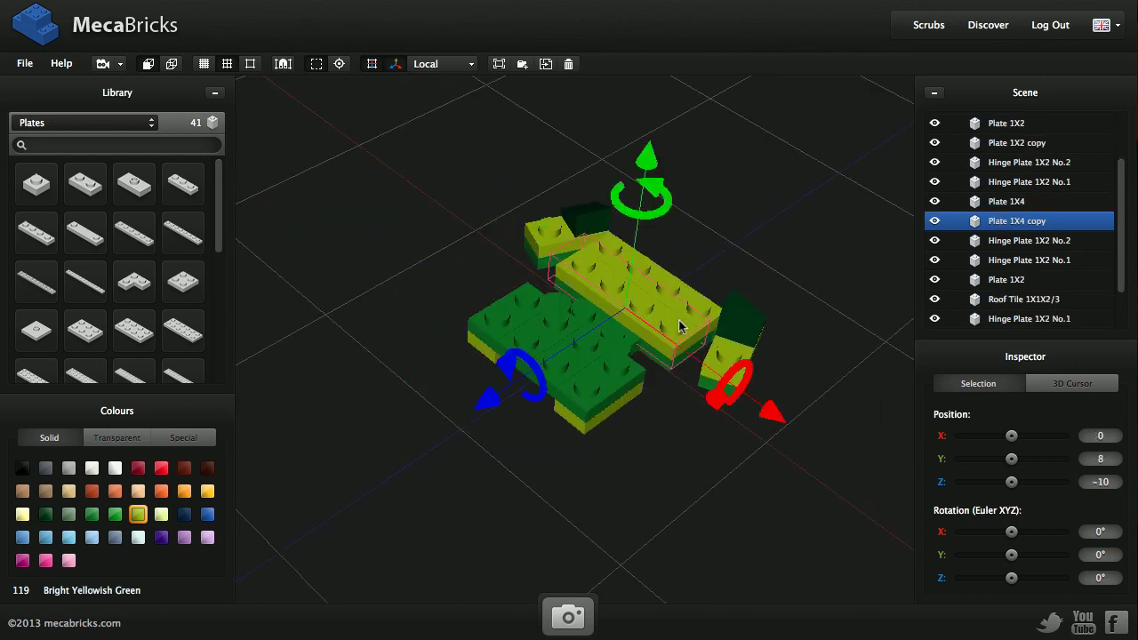
{"action": "left_click", "coordinate": [81, 123]}
{"action": "scroll", "coordinate": [123, 232], "scroll_direction": "up", "scroll_amount": 5}
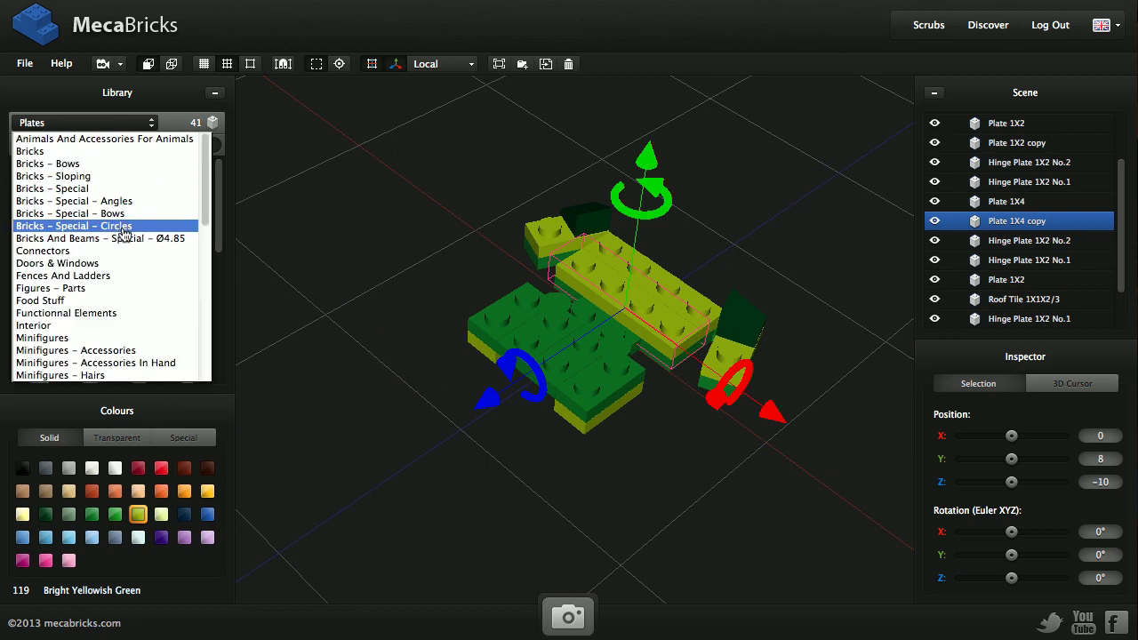
{"action": "left_click", "coordinate": [100, 176]}
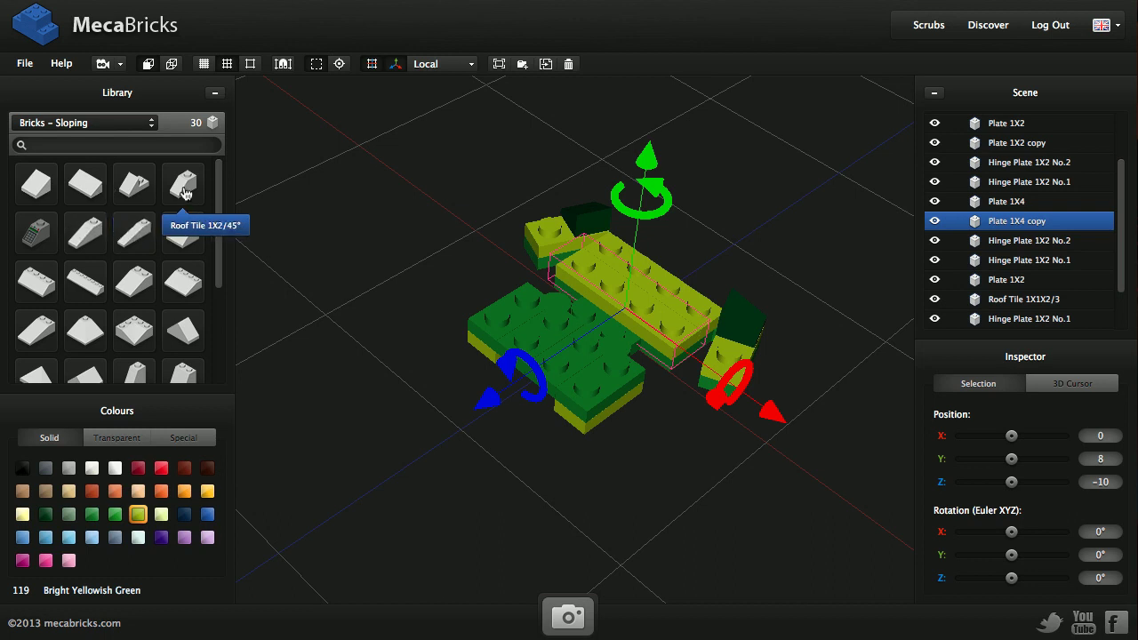
{"action": "left_click_drag", "start_coordinate": [697, 281], "coordinate": [680, 250]}
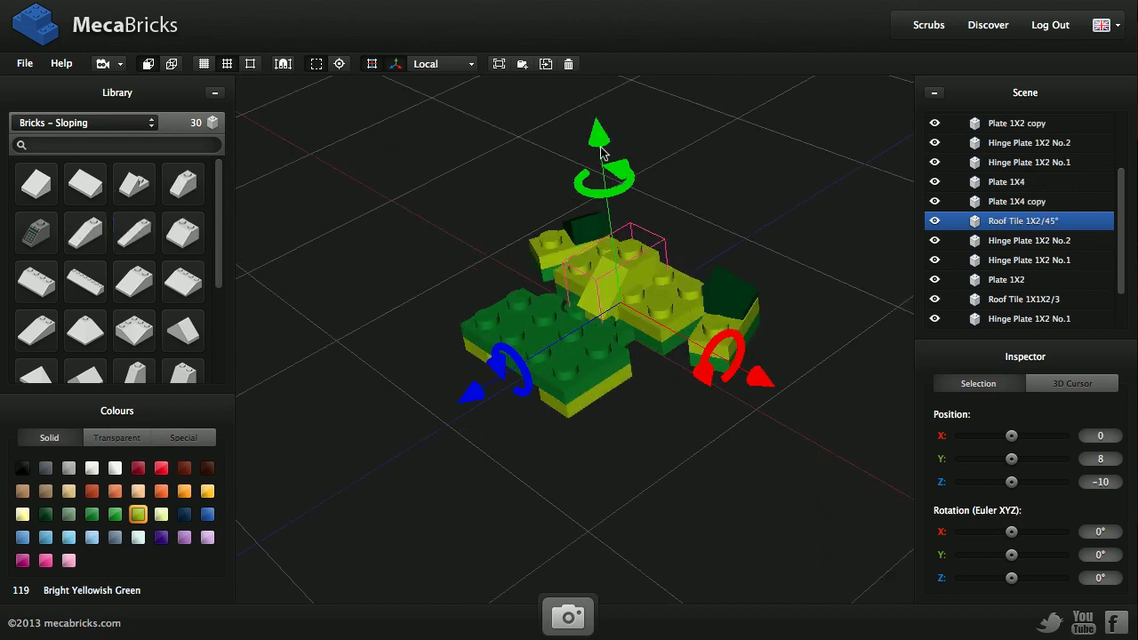
{"action": "left_click_drag", "start_coordinate": [597, 141], "coordinate": [596, 124]}
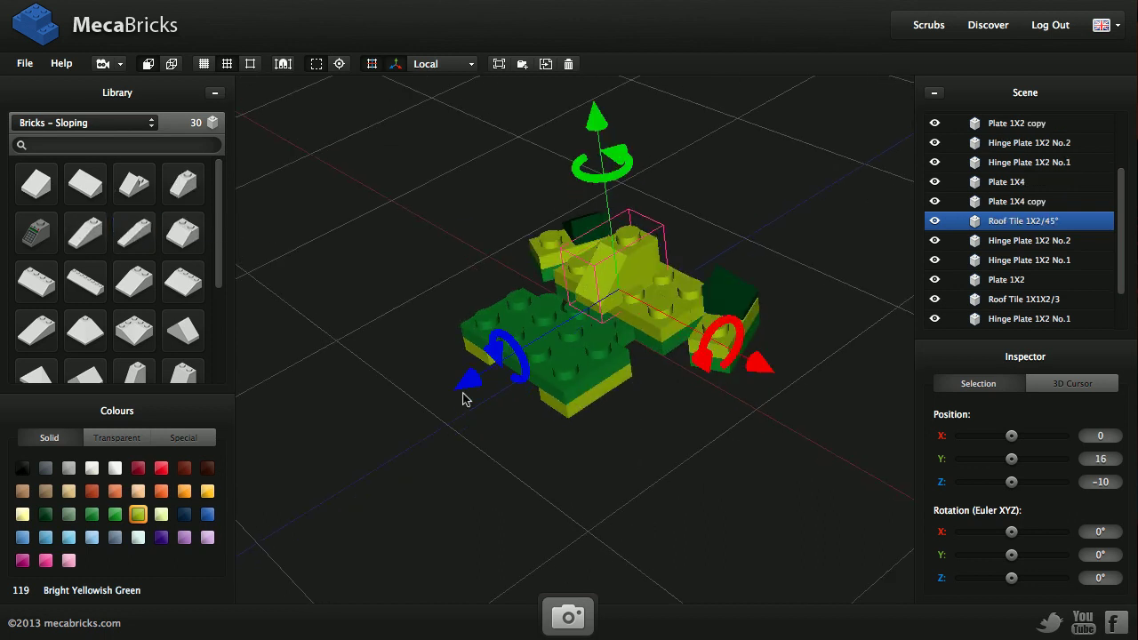
{"action": "left_click_drag", "start_coordinate": [463, 392], "coordinate": [477, 382]}
{"action": "left_click", "coordinate": [91, 514]}
- Duplicate the Roof Tile 1X2/45° and move the copy to X -30, Y 16, Z -20
{"action": "left_click_drag", "start_coordinate": [788, 373], "coordinate": [728, 347]}
{"action": "key", "text": "shift+d"}
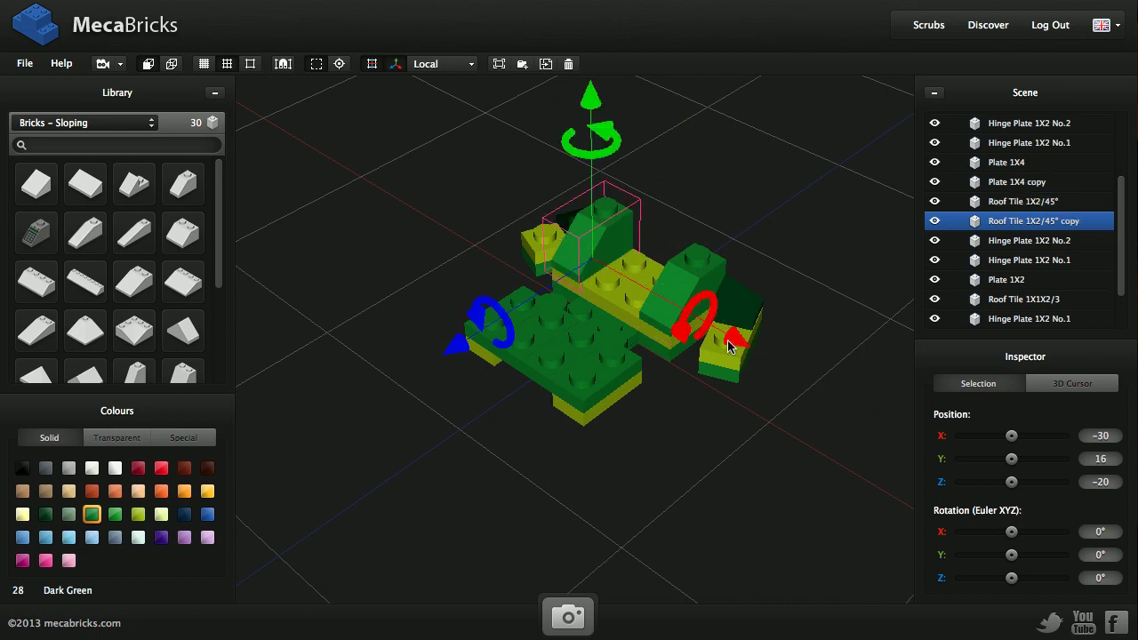
- Add a Roof Tile 1X1X2/3 at X 30, Y 16, Z 30, rotated to 90° about Y and coloured Earth Green (141)
{"action": "left_click", "coordinate": [608, 374]}
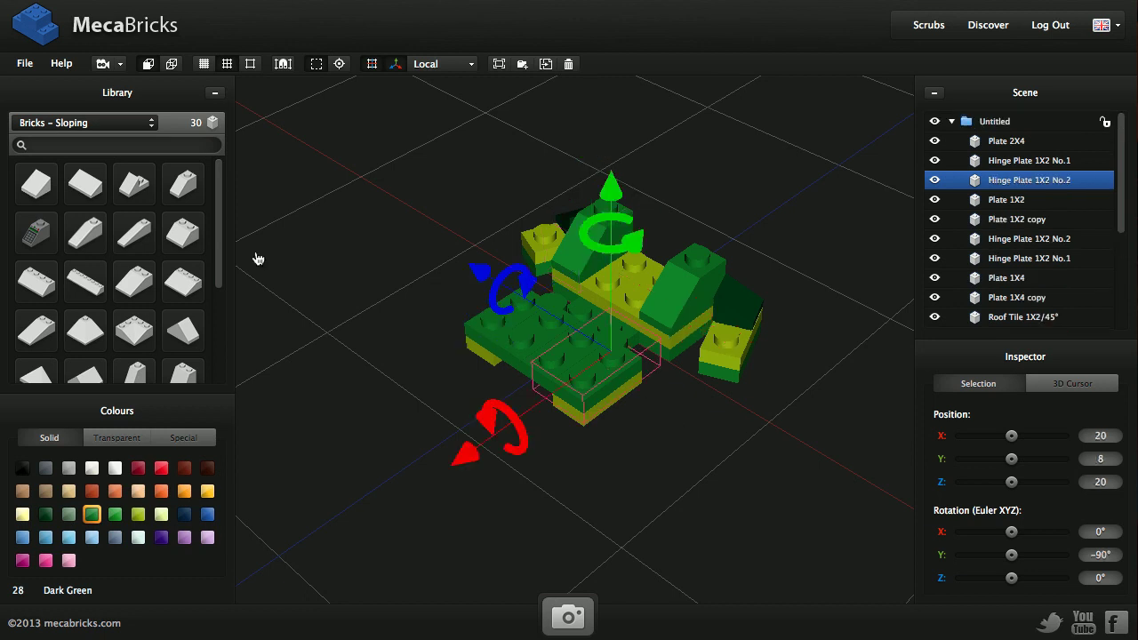
{"action": "left_click", "coordinate": [31, 186]}
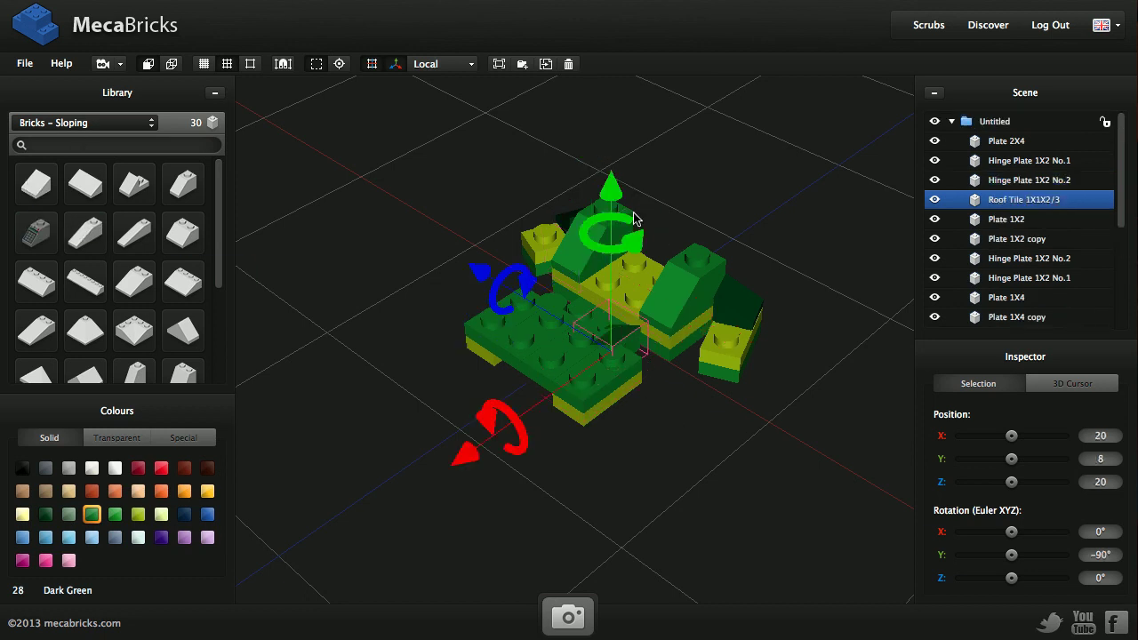
{"action": "left_click_drag", "start_coordinate": [610, 188], "coordinate": [607, 158]}
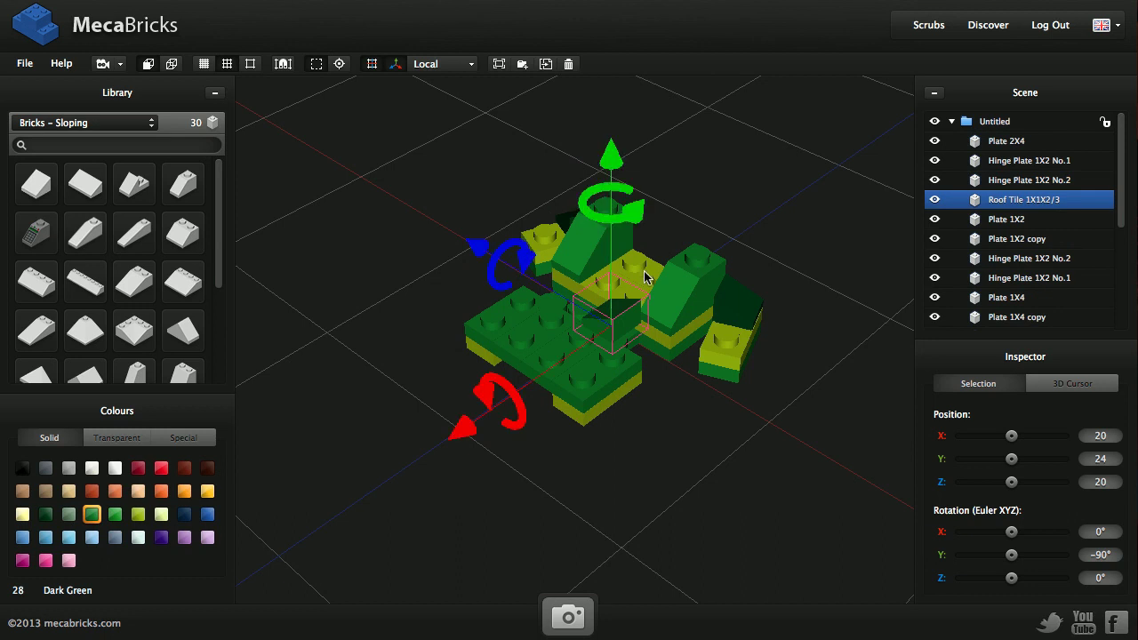
{"action": "middle_click_drag", "start_coordinate": [628, 287], "coordinate": [595, 225]}
{"action": "left_click_drag", "start_coordinate": [468, 132], "coordinate": [480, 144]}
{"action": "middle_click_drag", "start_coordinate": [479, 146], "coordinate": [475, 255]}
{"action": "left_click_drag", "start_coordinate": [471, 250], "coordinate": [492, 269]}
{"action": "left_click_drag", "start_coordinate": [521, 482], "coordinate": [510, 512]}
{"action": "left_click_drag", "start_coordinate": [693, 296], "coordinate": [349, 521]}
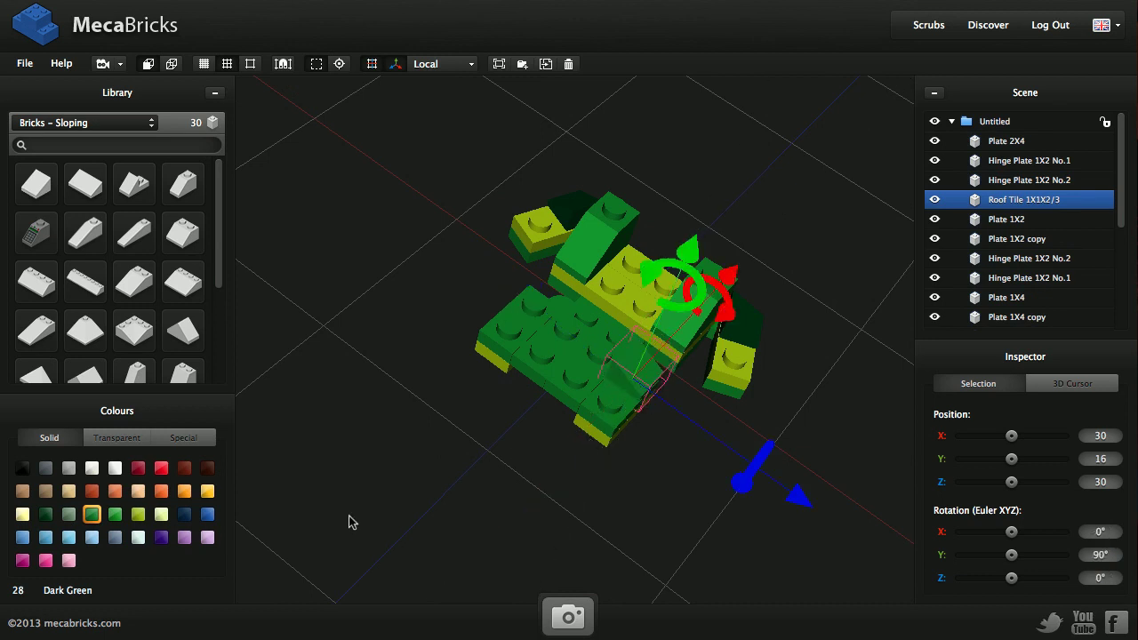
{"action": "left_click", "coordinate": [45, 514]}
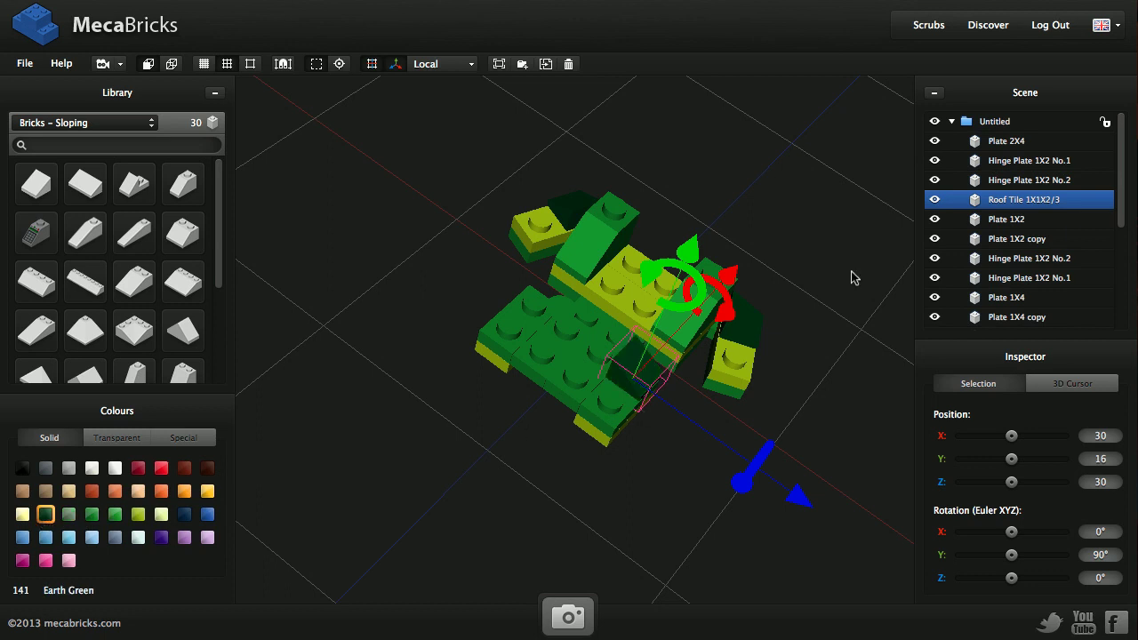
- Duplicate the Roof Tile 1X1X2/3, move the copy to X -30 and rotate it to -90° about Y
{"action": "key", "text": "ctrl+d"}
{"action": "left_click_drag", "start_coordinate": [794, 492], "coordinate": [693, 429]}
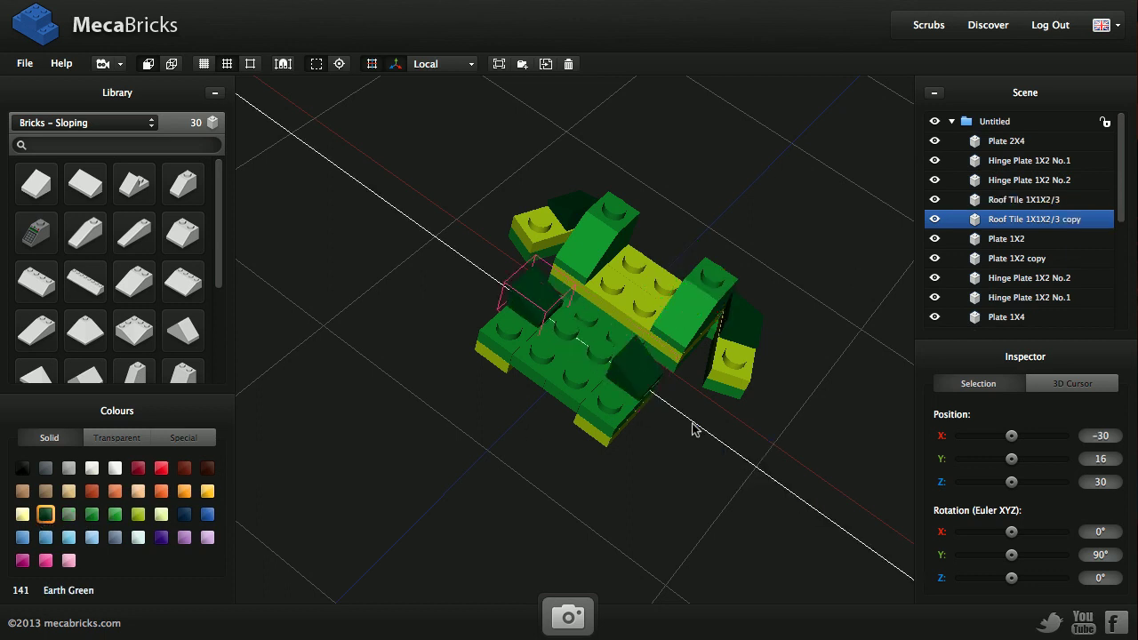
{"action": "left_click_drag", "start_coordinate": [540, 199], "coordinate": [536, 482]}
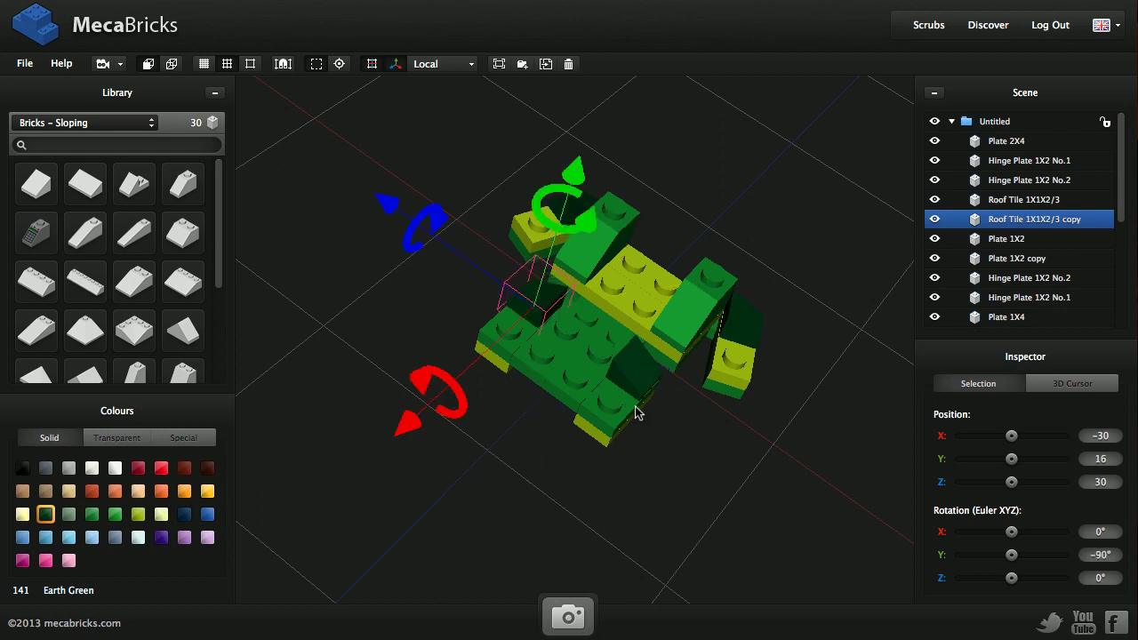
- Add a Brick 2X4 from the Bricks category at the Plate 1X4 copy's position and rotate it to 90° about Y
{"action": "middle_click_drag", "start_coordinate": [635, 412], "coordinate": [574, 452]}
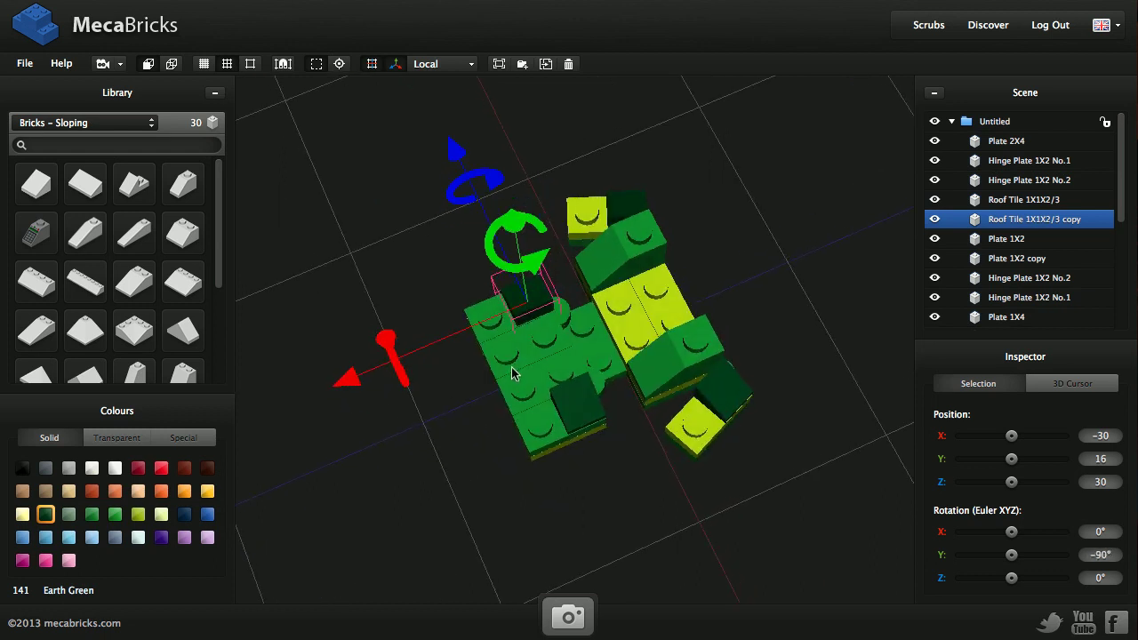
{"action": "left_click", "coordinate": [622, 311]}
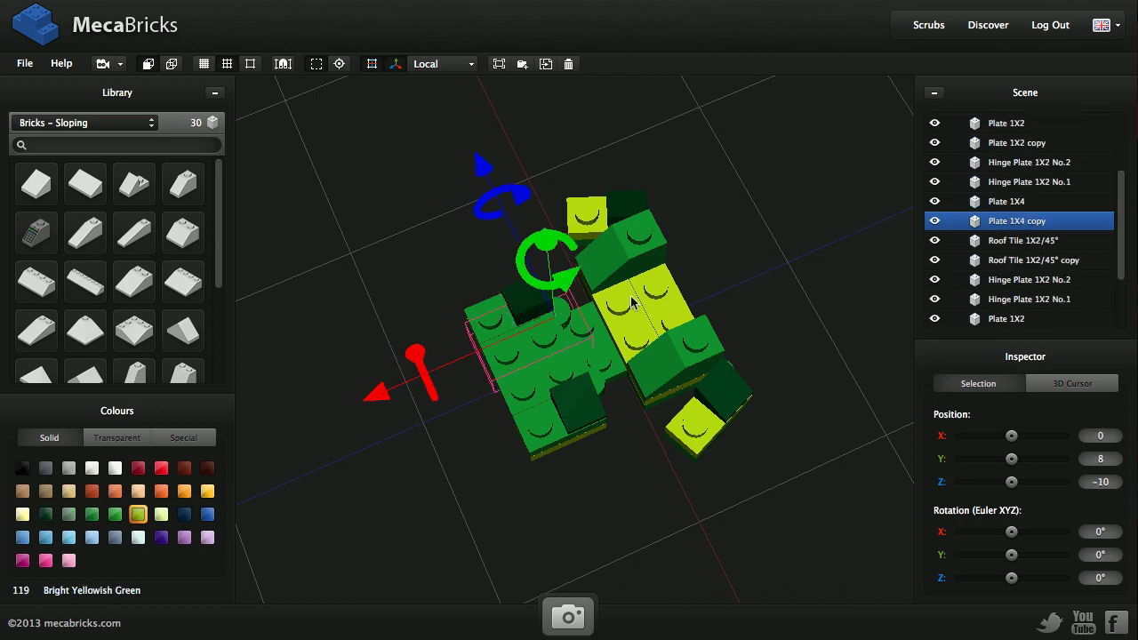
{"action": "left_click", "coordinate": [73, 129]}
{"action": "left_click", "coordinate": [36, 152]}
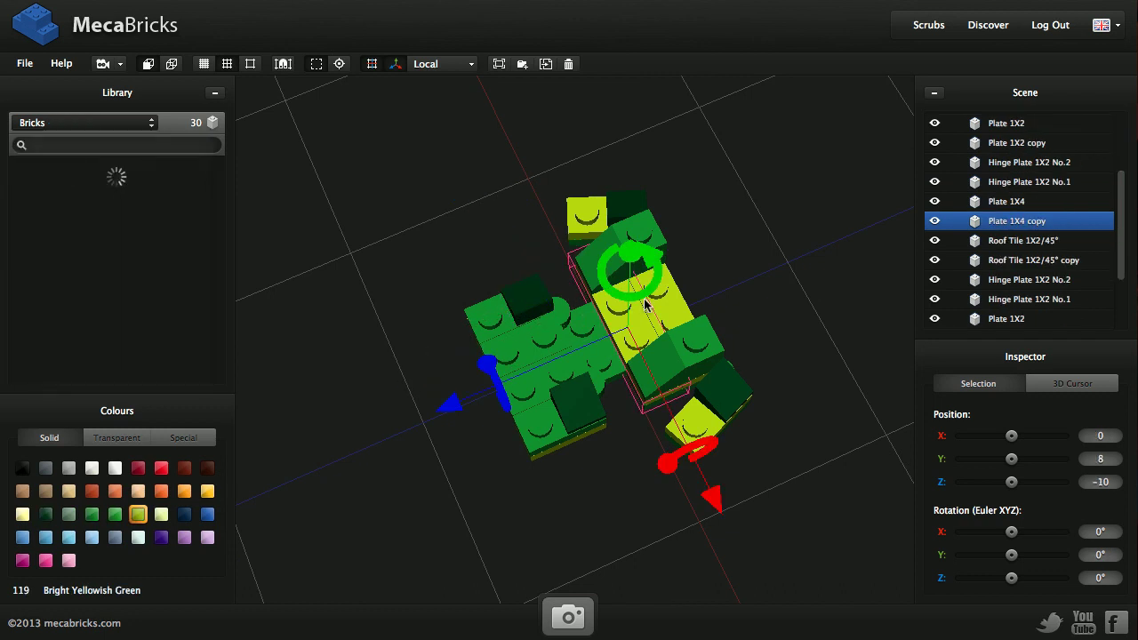
{"action": "middle_click_drag", "start_coordinate": [620, 422], "coordinate": [640, 376]}
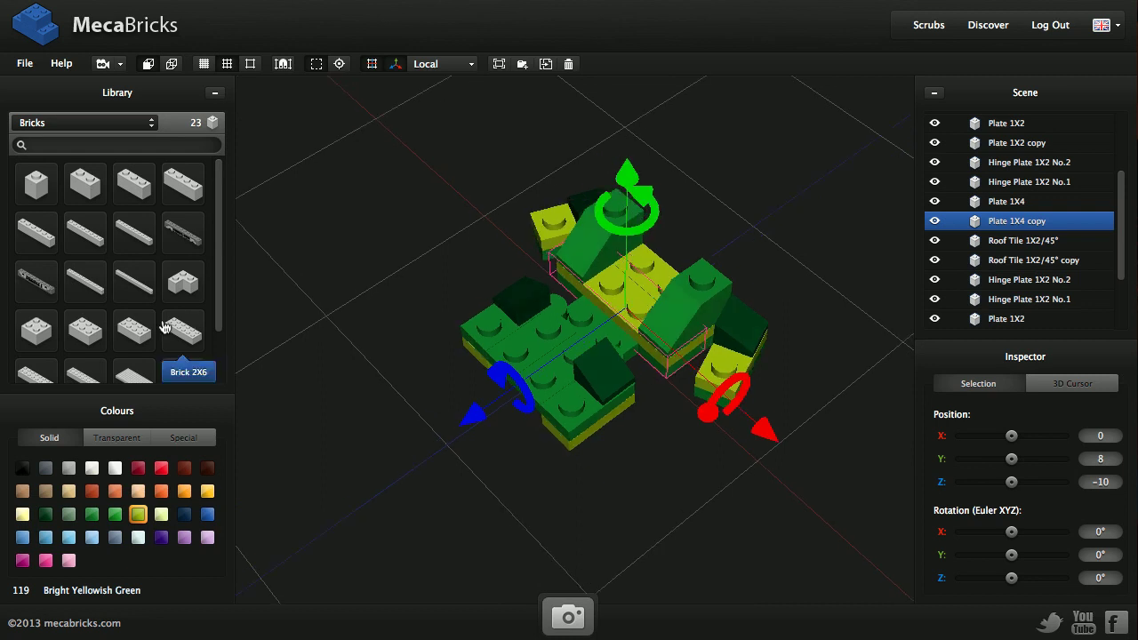
{"action": "left_click", "coordinate": [133, 329]}
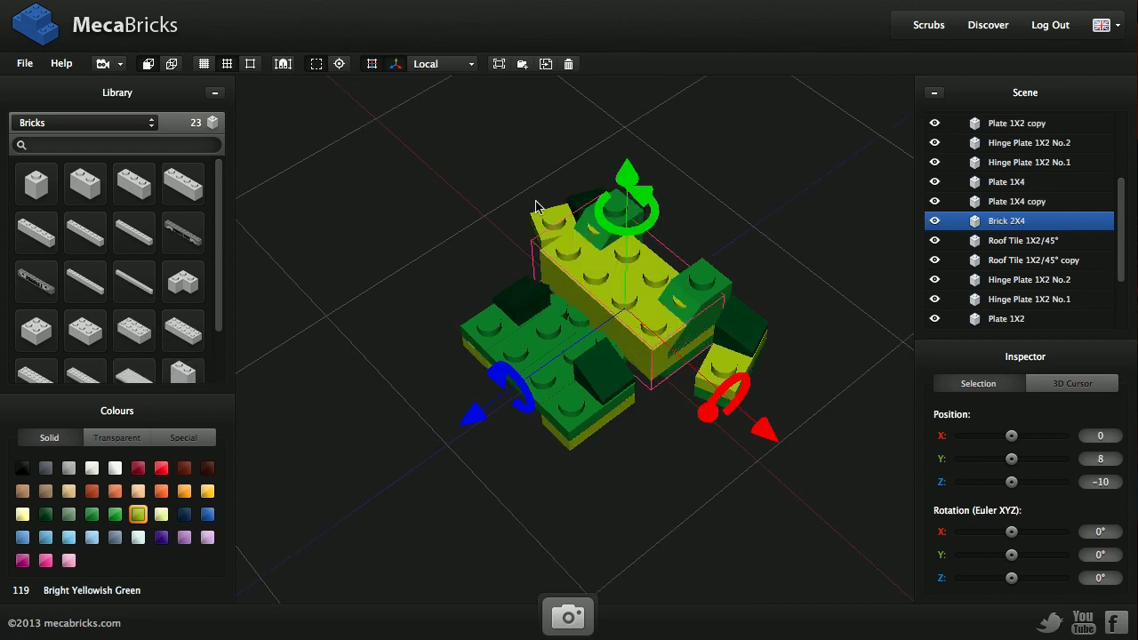
{"action": "left_click_drag", "start_coordinate": [645, 201], "coordinate": [457, 308]}
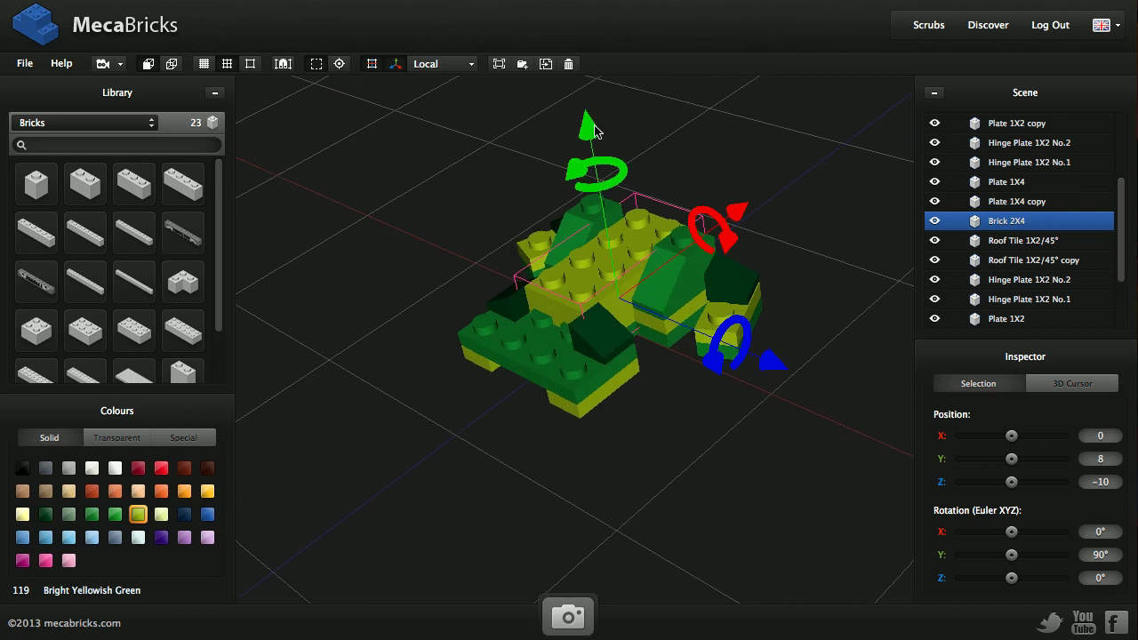
- Move the Brick 2X4 to Y 16, Z 0 and colour it Dark Green (28)
{"action": "left_click_drag", "start_coordinate": [593, 126], "coordinate": [576, 117]}
{"action": "middle_click_drag", "start_coordinate": [576, 117], "coordinate": [798, 244]}
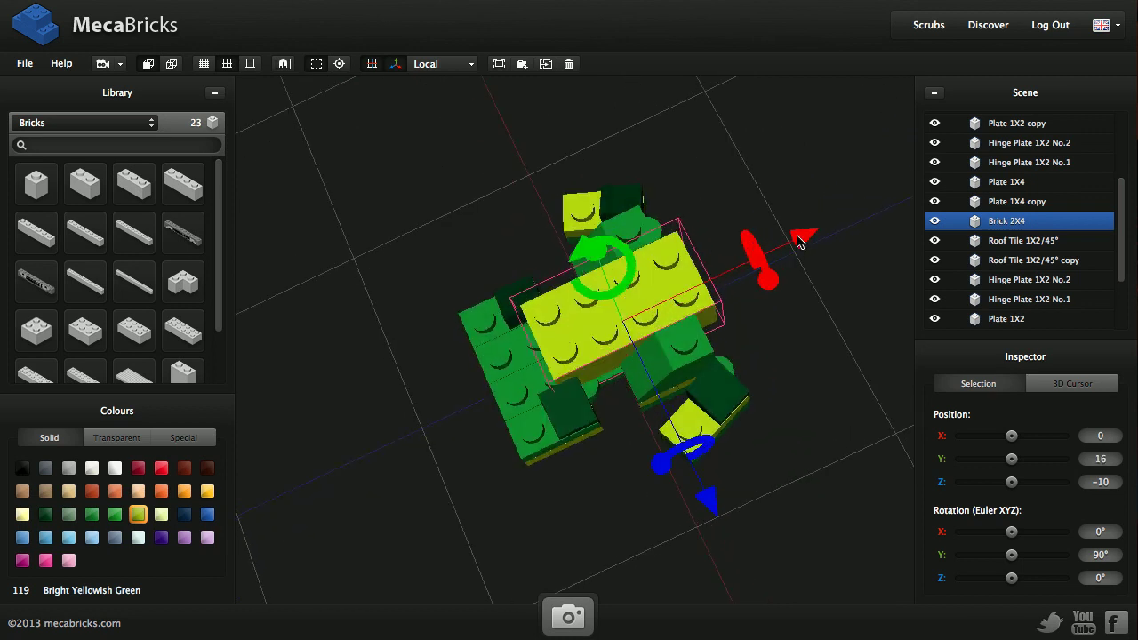
{"action": "left_click_drag", "start_coordinate": [797, 240], "coordinate": [779, 249]}
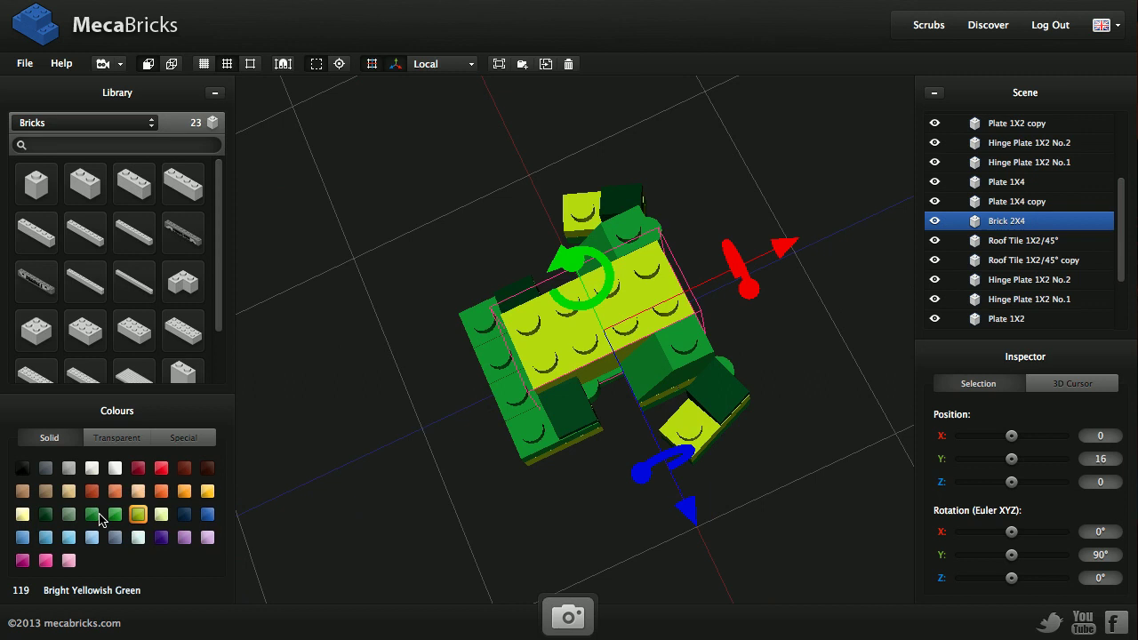
{"action": "left_click", "coordinate": [97, 520]}
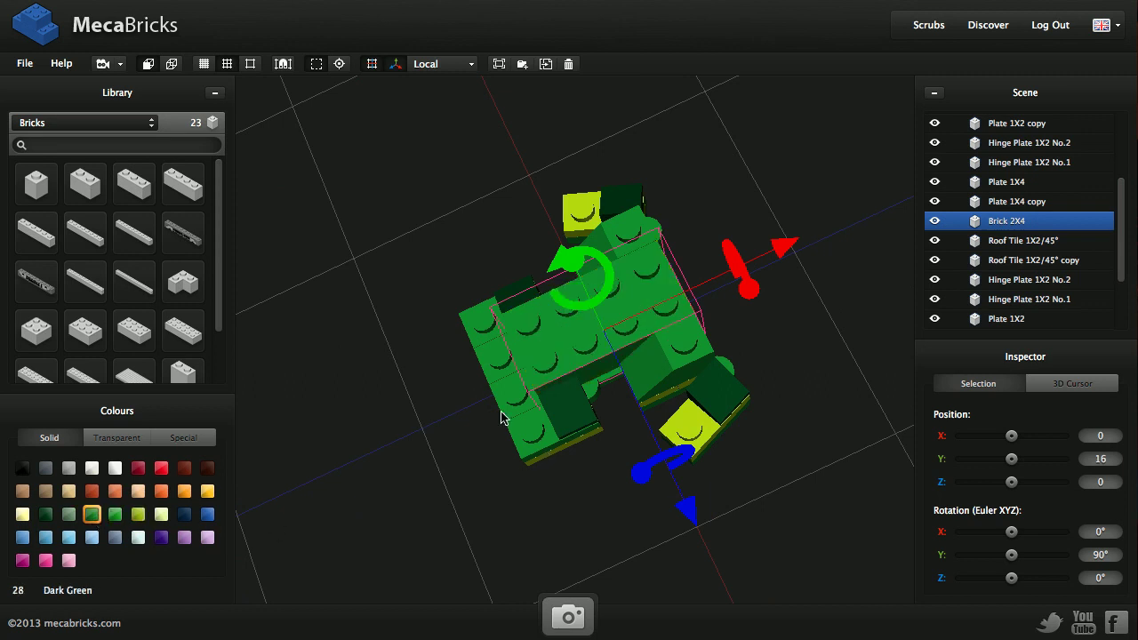
- Add a Roof Tile 2X2 Inv. from Bricks - Sloping in front of the Brick 2X4 at X 0, Y 16, Z 60, rotated to 0° about Y
{"action": "key", "text": "0"}
{"action": "left_click", "coordinate": [67, 125]}
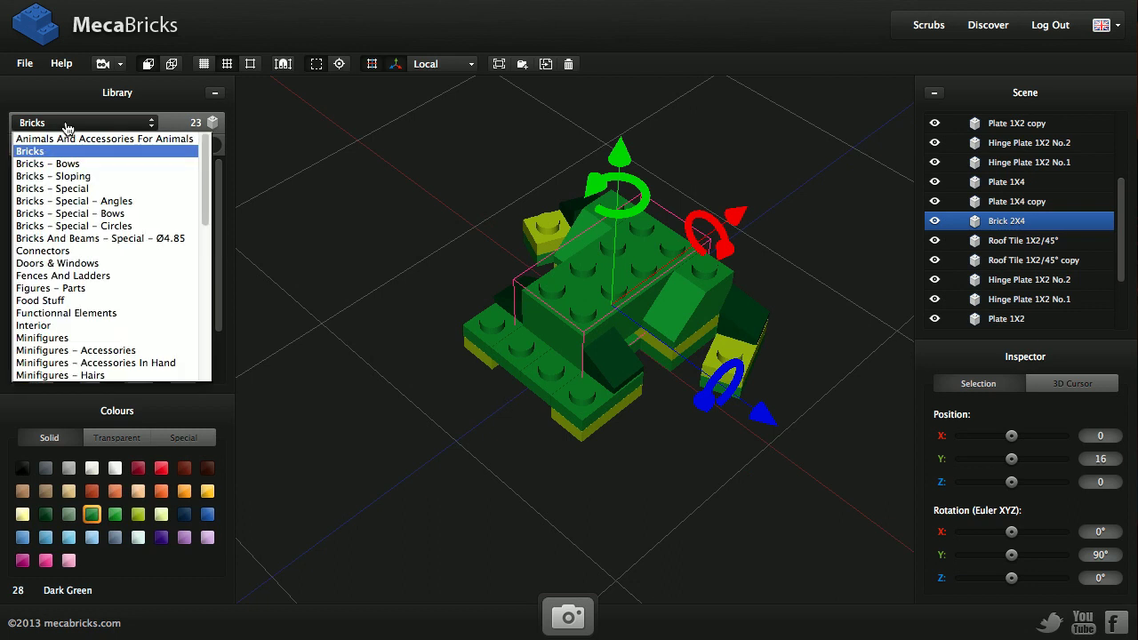
{"action": "left_click", "coordinate": [93, 178]}
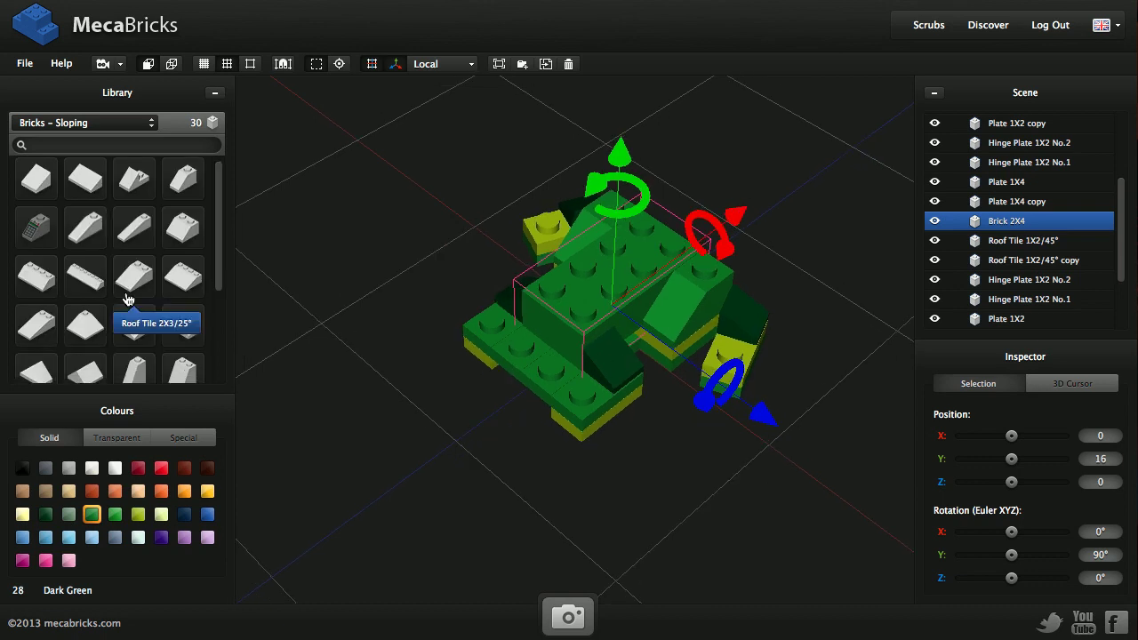
{"action": "scroll", "coordinate": [127, 300], "scroll_direction": "down", "scroll_amount": 3}
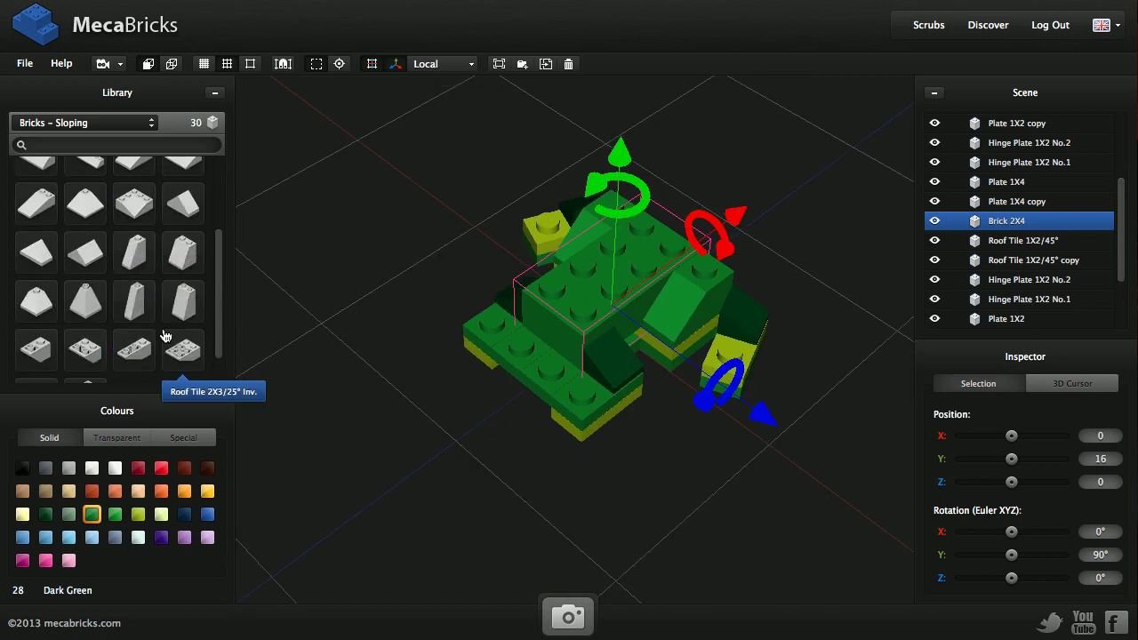
{"action": "left_click", "coordinate": [95, 354]}
{"action": "scroll", "coordinate": [657, 237], "scroll_direction": "down", "scroll_amount": 1}
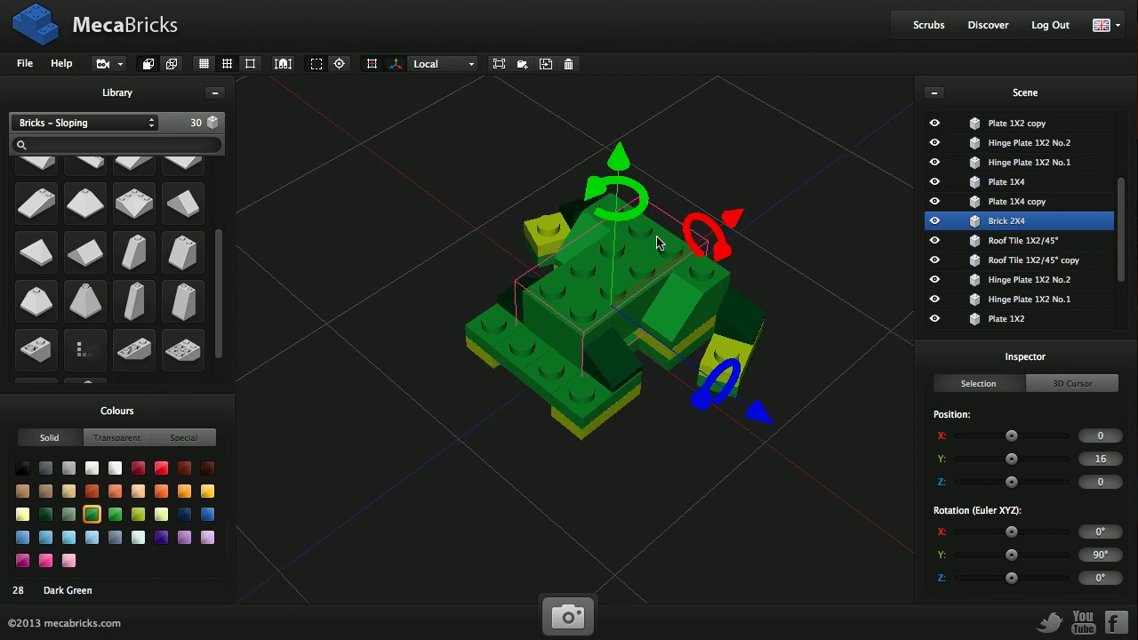
{"action": "scroll", "coordinate": [657, 243], "scroll_direction": "down", "scroll_amount": 1}
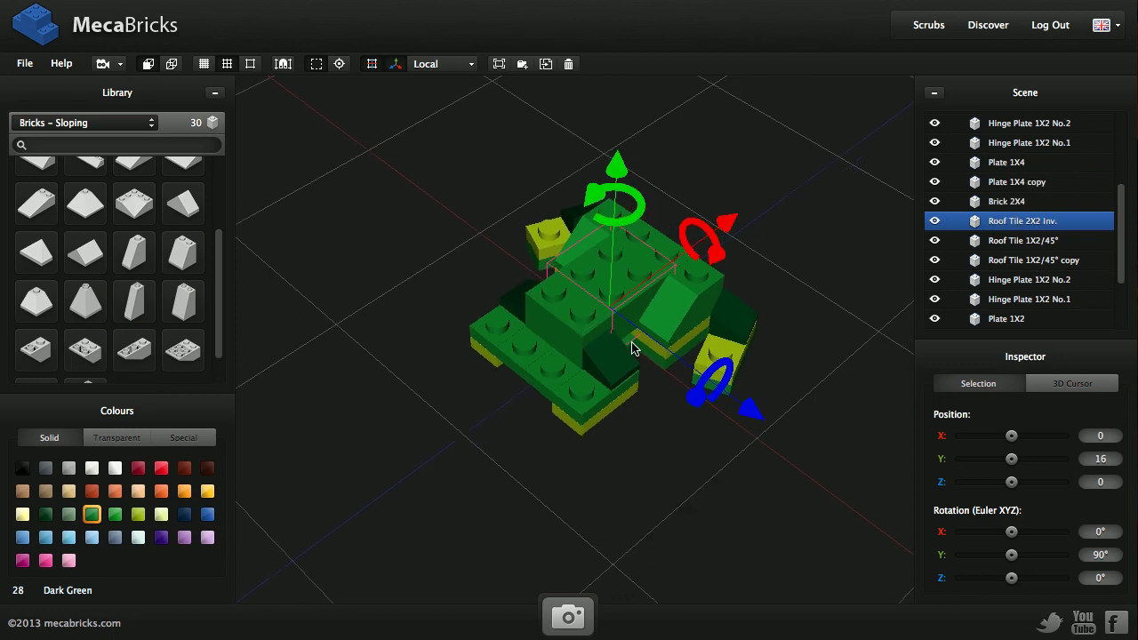
{"action": "left_click_drag", "start_coordinate": [729, 224], "coordinate": [622, 296]}
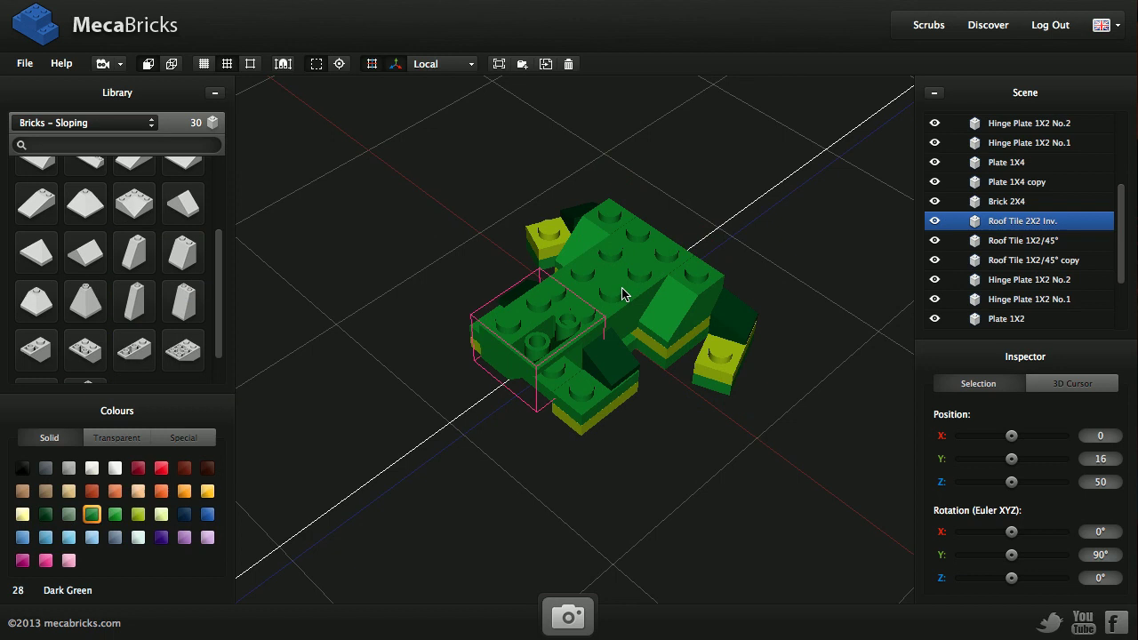
{"action": "left_click_drag", "start_coordinate": [587, 256], "coordinate": [711, 361]}
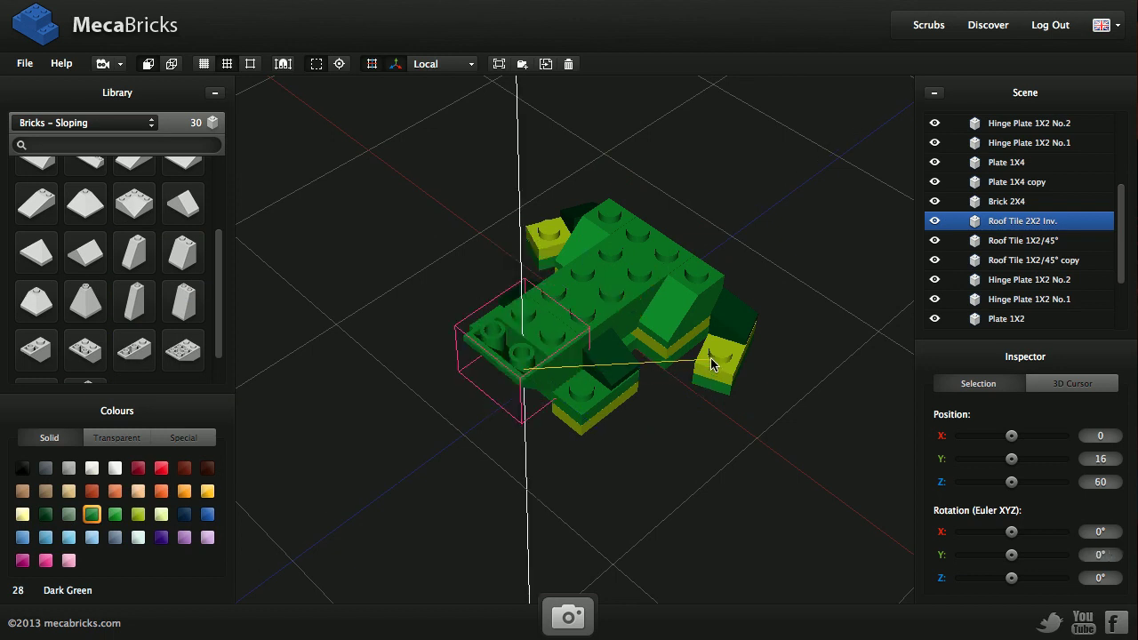
{"action": "left_click_drag", "start_coordinate": [710, 361], "coordinate": [711, 357]}
- Add a Roof Tile 1X3/25° on top of the Brick 2X4 at X 10, Y 40, Z -10, rotated to X -180°, Y 0°, Z -180°
{"action": "left_click", "coordinate": [623, 272]}
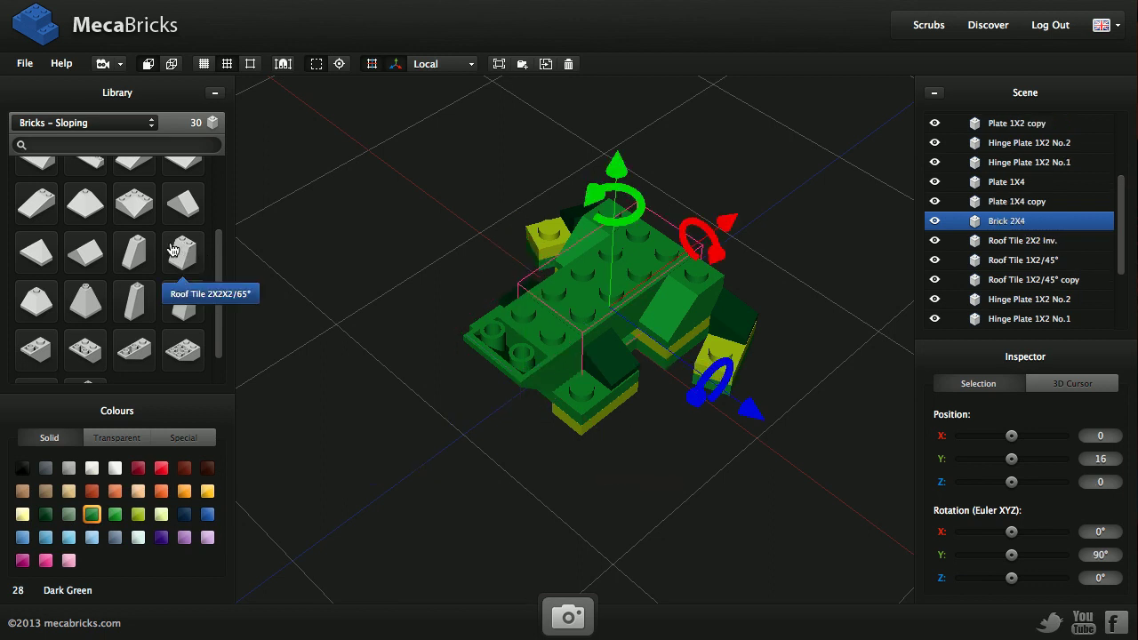
{"action": "scroll", "coordinate": [173, 250], "scroll_direction": "up", "scroll_amount": 3}
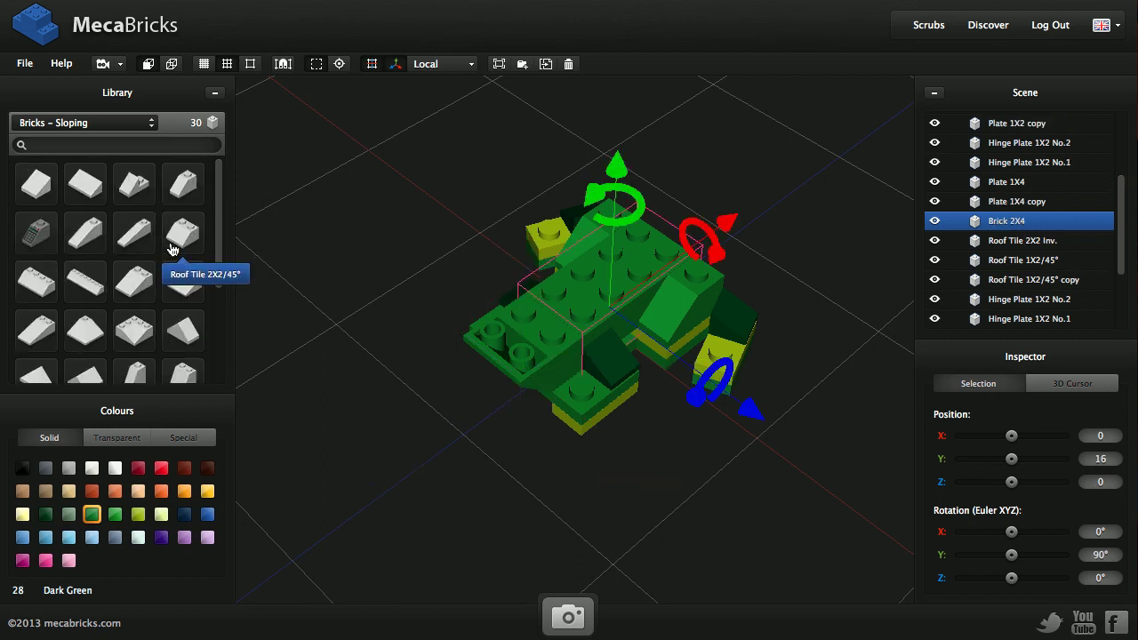
{"action": "left_click", "coordinate": [90, 235]}
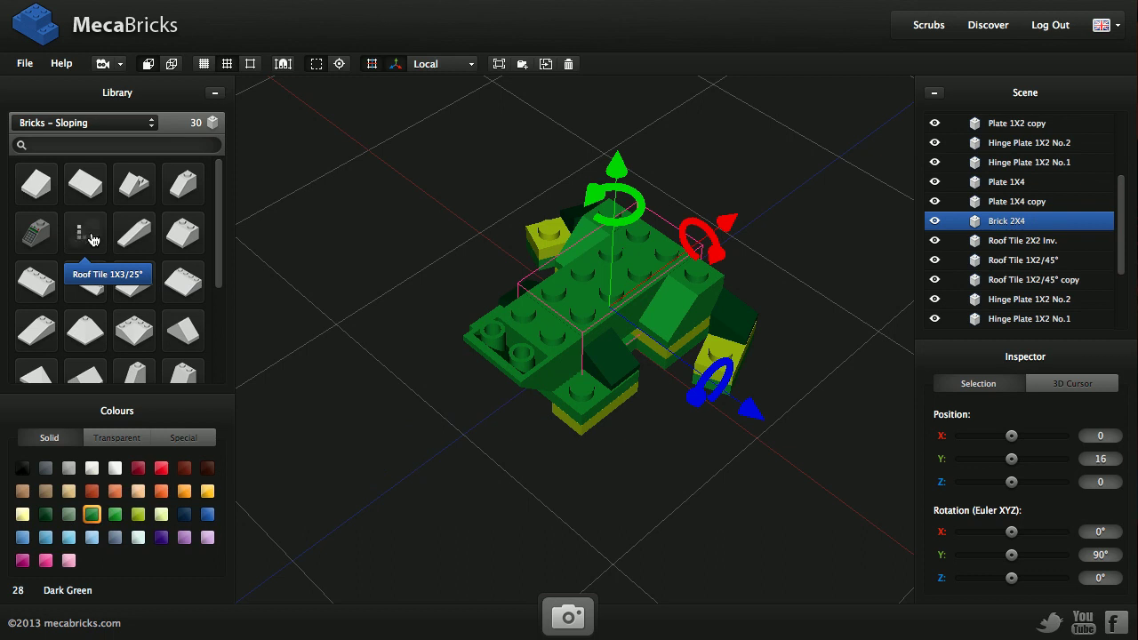
{"action": "right_click_drag", "start_coordinate": [652, 381], "coordinate": [611, 455]}
{"action": "left_click_drag", "start_coordinate": [611, 460], "coordinate": [594, 409]}
{"action": "left_click_drag", "start_coordinate": [545, 203], "coordinate": [604, 390]}
{"action": "right_click_drag", "start_coordinate": [603, 396], "coordinate": [557, 437]}
{"action": "left_click_drag", "start_coordinate": [722, 241], "coordinate": [743, 242]}
{"action": "mouse_move", "coordinate": [531, 220]}
{"action": "left_mouse_down"}
{"action": "mouse_move", "coordinate": [518, 235]}
{"action": "mouse_move", "coordinate": [512, 218]}
{"action": "left_mouse_up"}
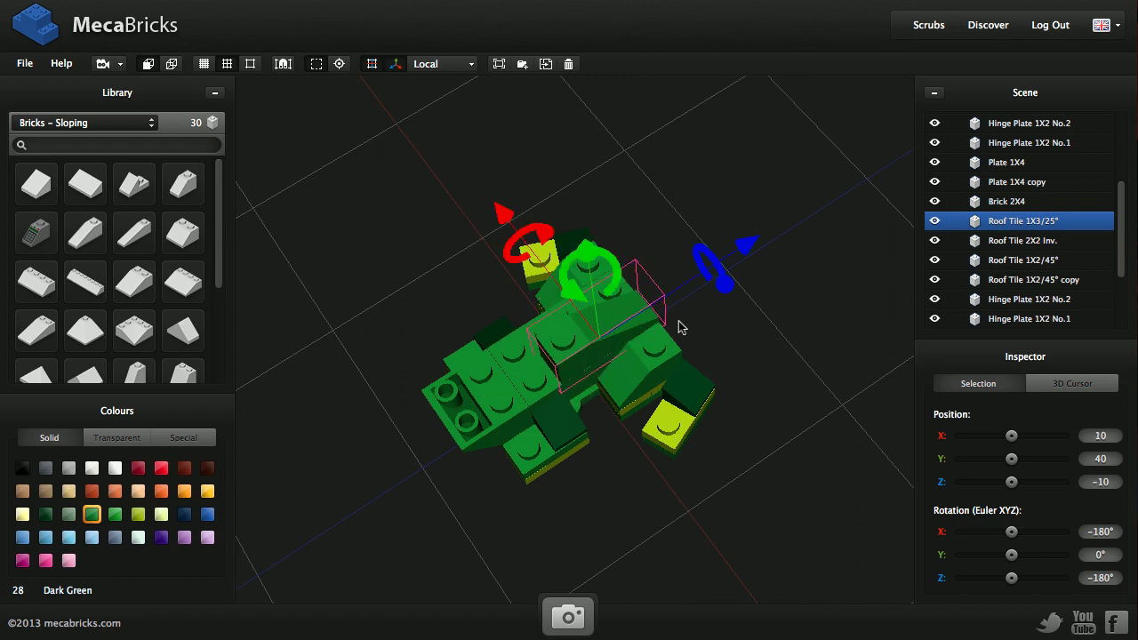
- Duplicate the Roof Tile 1X3/25° and place the copy beside it at X -10, Y 40, Z -10
{"action": "key", "text": "shift+d"}
{"action": "left_click_drag", "start_coordinate": [624, 301], "coordinate": [485, 187]}
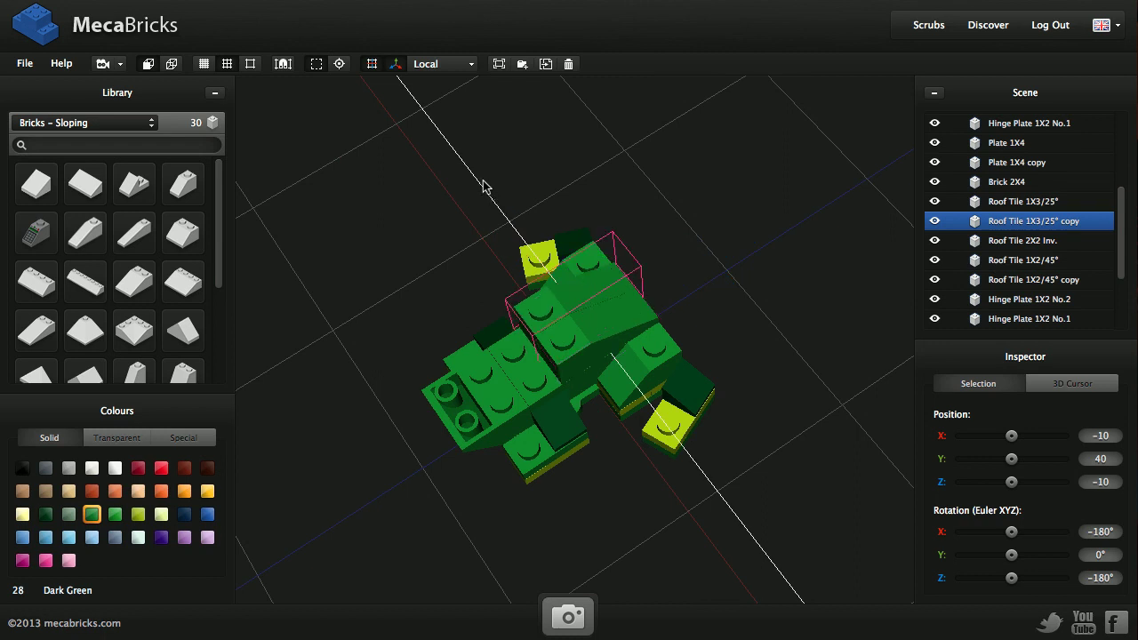
{"action": "left_click_drag", "start_coordinate": [483, 186], "coordinate": [483, 187]}
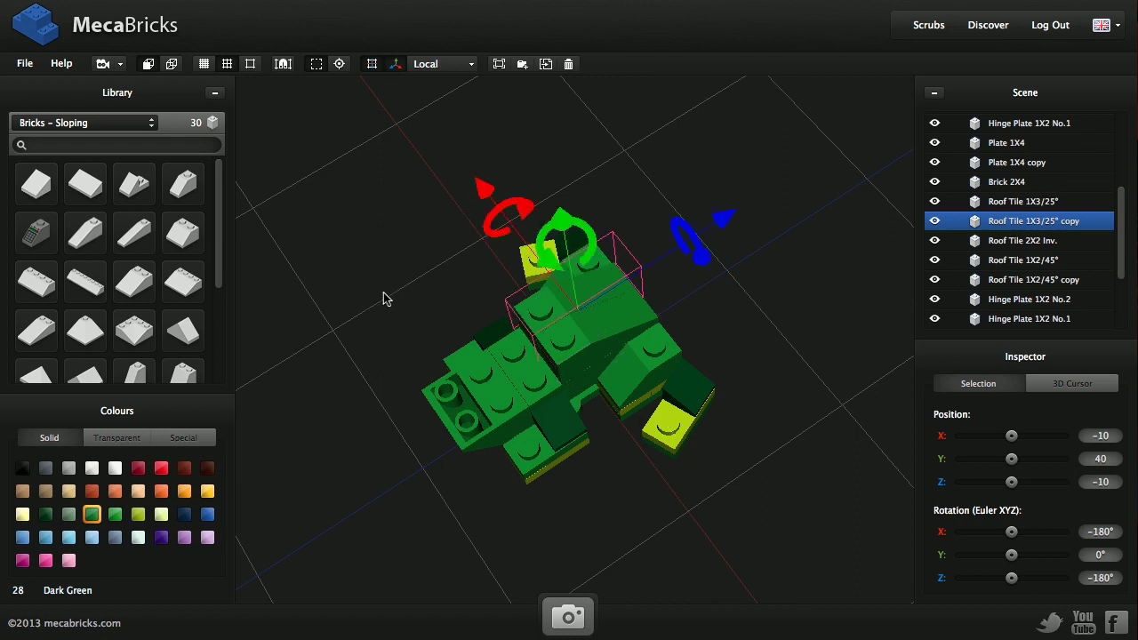
- Add a Roof Tile 1X2/45° at X -10, Y 40, Z 60 with all rotations at 0°, and duplicate it to X 10
{"action": "left_click", "coordinate": [187, 191]}
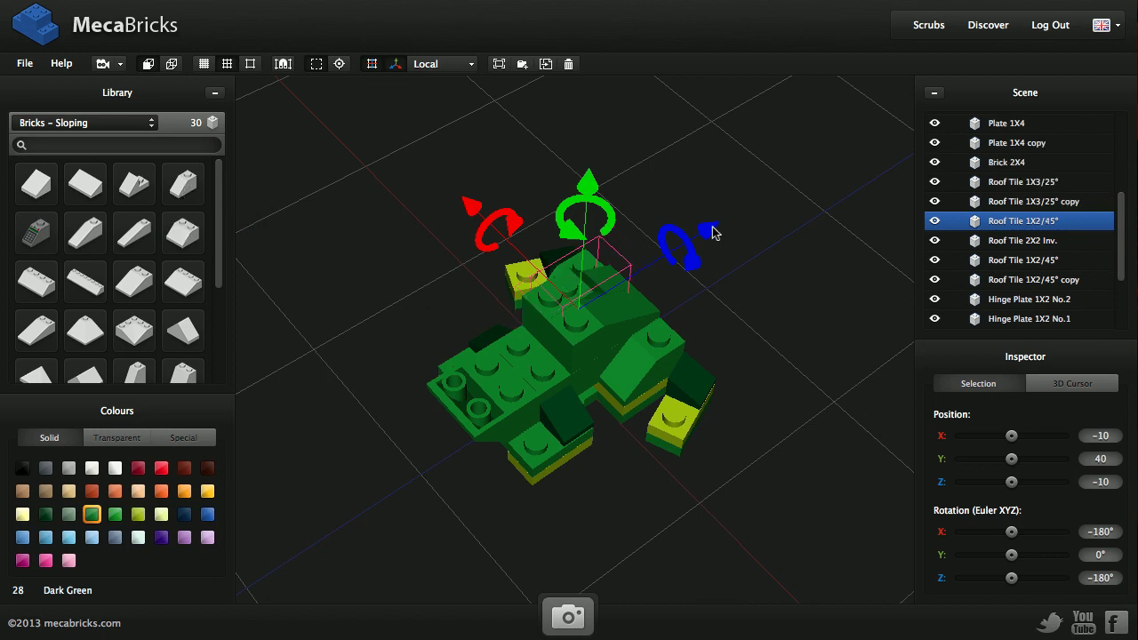
{"action": "left_click_drag", "start_coordinate": [716, 233], "coordinate": [581, 297]}
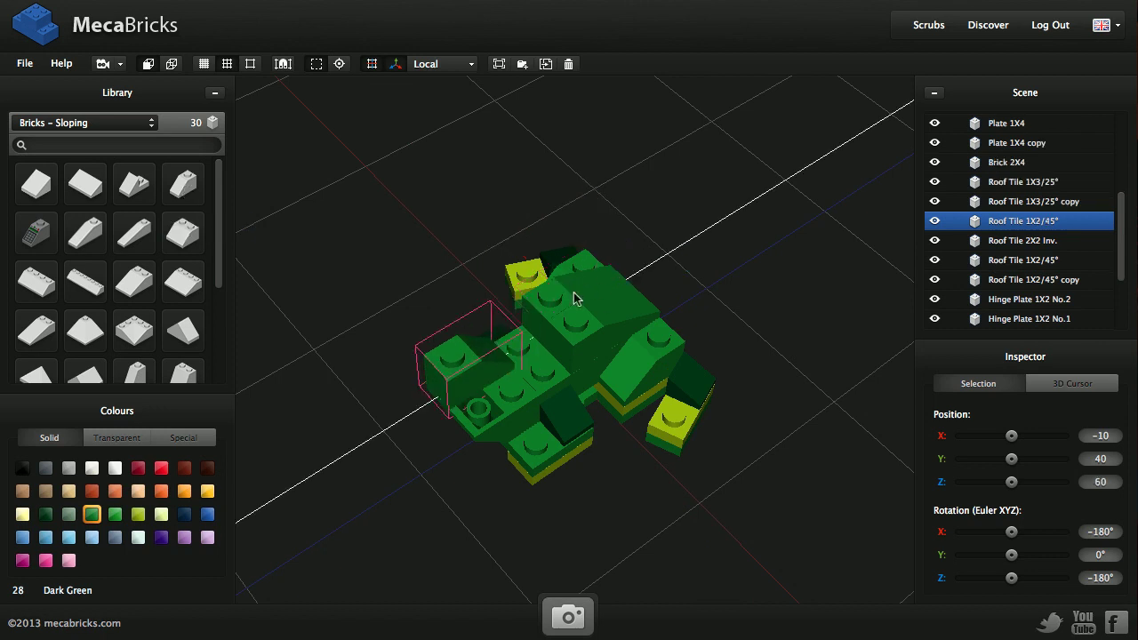
{"action": "left_click_drag", "start_coordinate": [451, 309], "coordinate": [496, 516]}
{"action": "key", "text": "ctrl+d"}
{"action": "left_click_drag", "start_coordinate": [590, 503], "coordinate": [625, 540]}
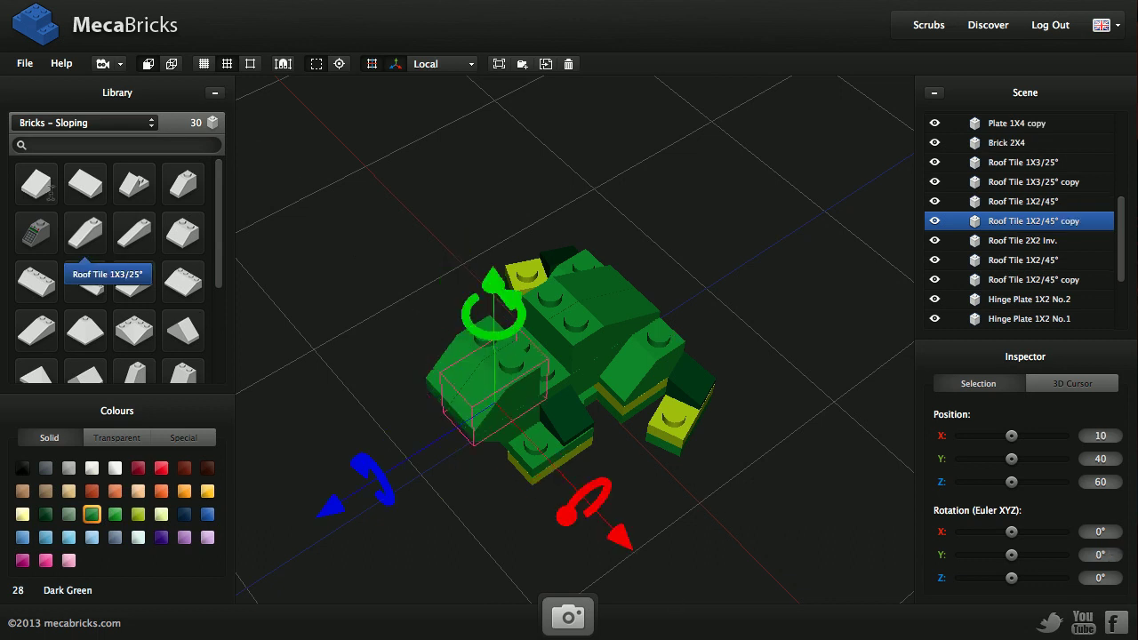
- Add an Angular Brick 1X1 from Bricks - Special in Medium Stone Grey (194) at X 10, Y 40, Z 30, rotated to 90° about Y
{"action": "left_click", "coordinate": [55, 126]}
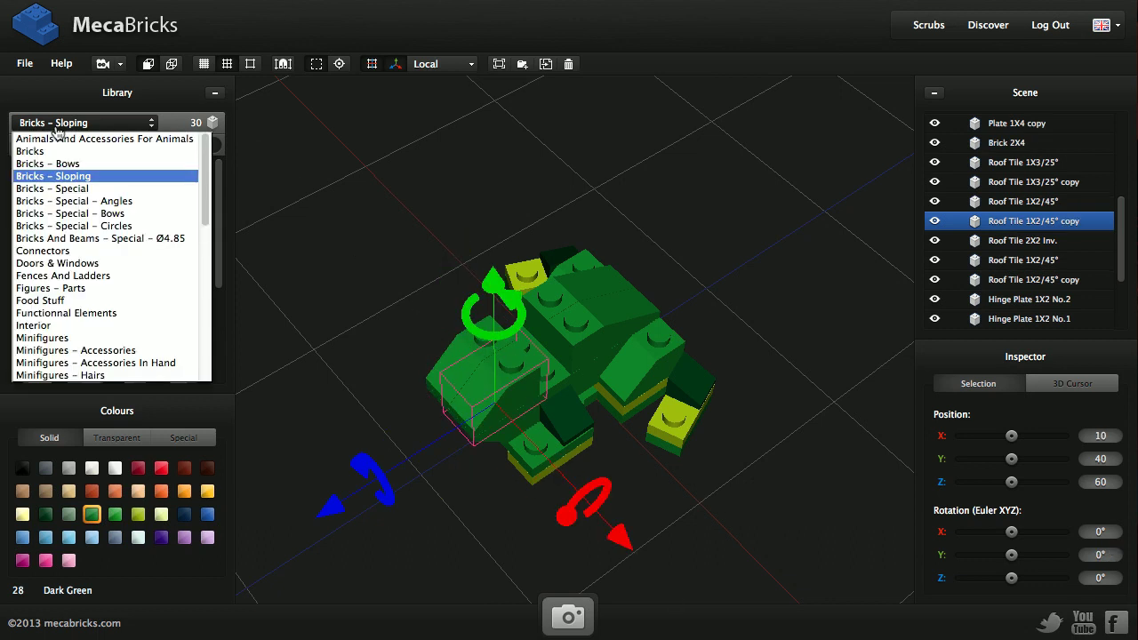
{"action": "left_click", "coordinate": [93, 189]}
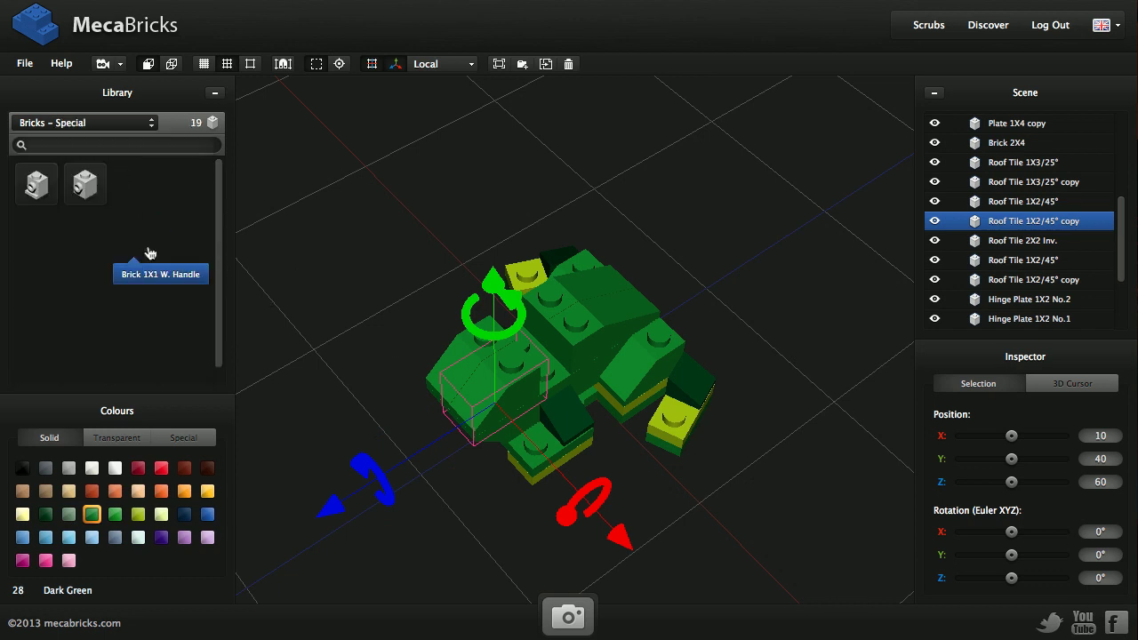
{"action": "left_click", "coordinate": [38, 199]}
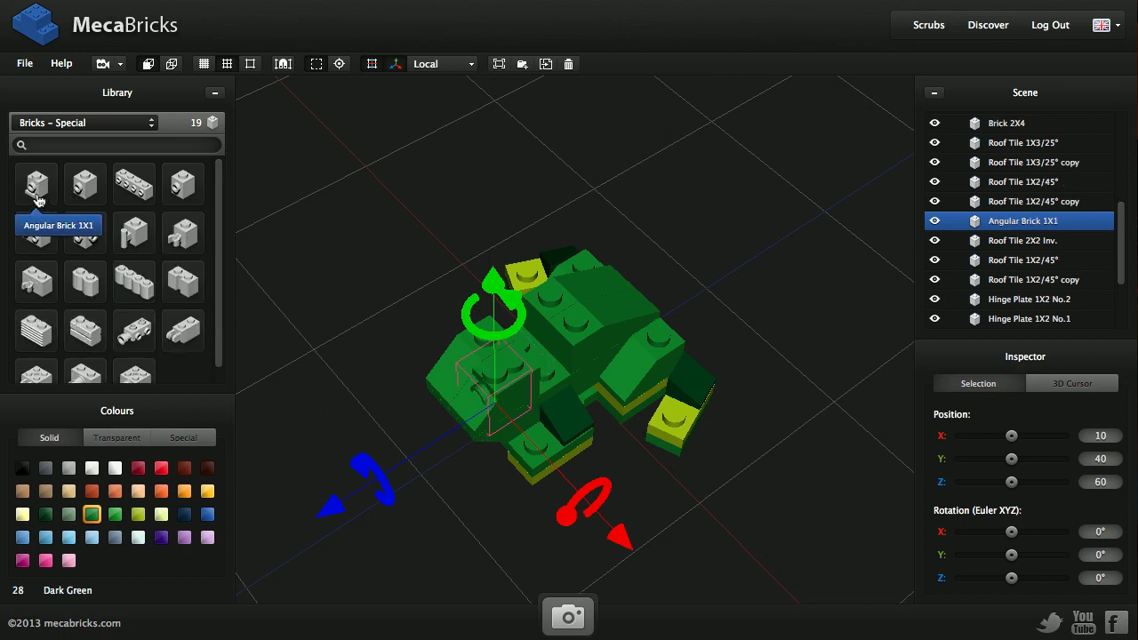
{"action": "left_click", "coordinate": [70, 474]}
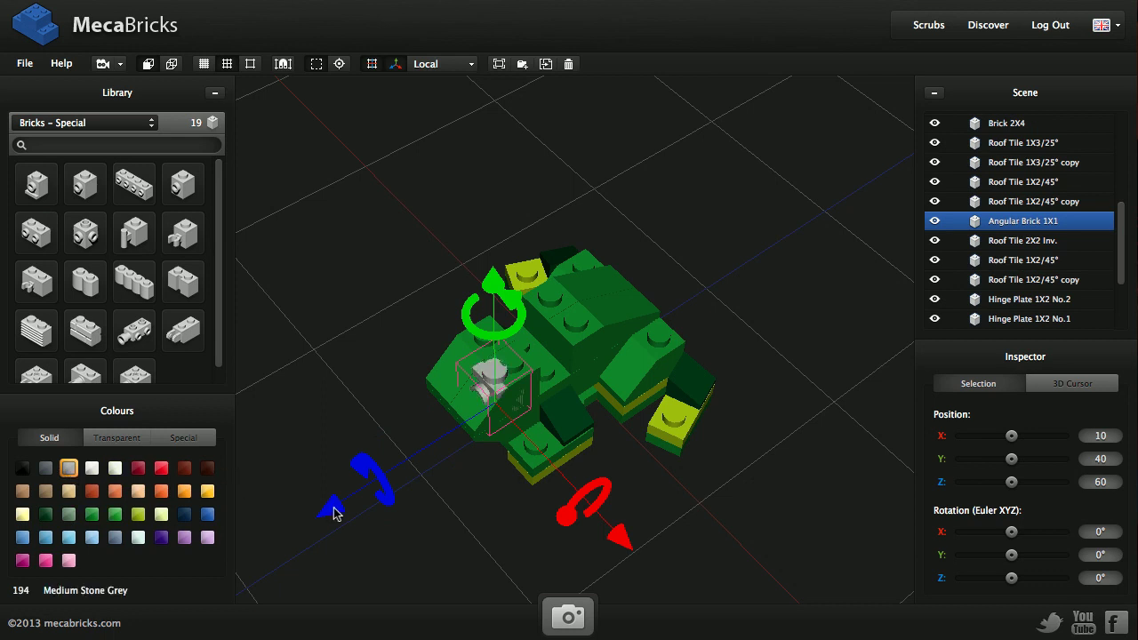
{"action": "left_click_drag", "start_coordinate": [333, 510], "coordinate": [396, 489]}
{"action": "mouse_move", "coordinate": [560, 279]}
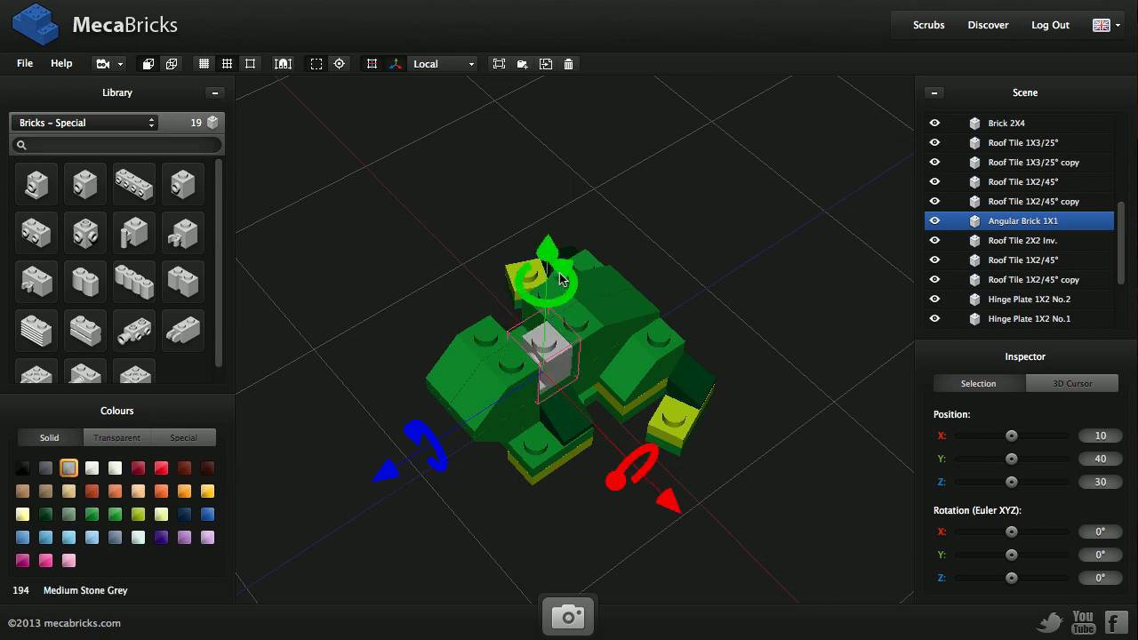
{"action": "left_click_drag", "start_coordinate": [560, 279], "coordinate": [422, 341]}
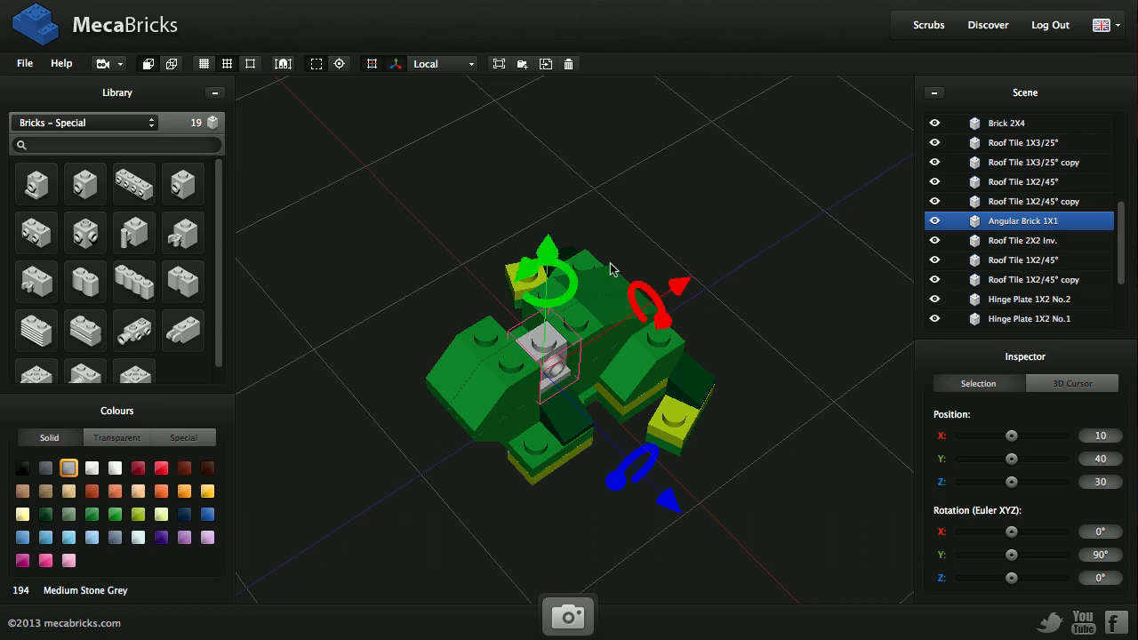
- Duplicate the Angular Brick 1X1 to X -10 and rotate the copy to -90° about Y
{"action": "key", "text": "ctrl+d"}
{"action": "left_click_drag", "start_coordinate": [666, 500], "coordinate": [612, 395]}
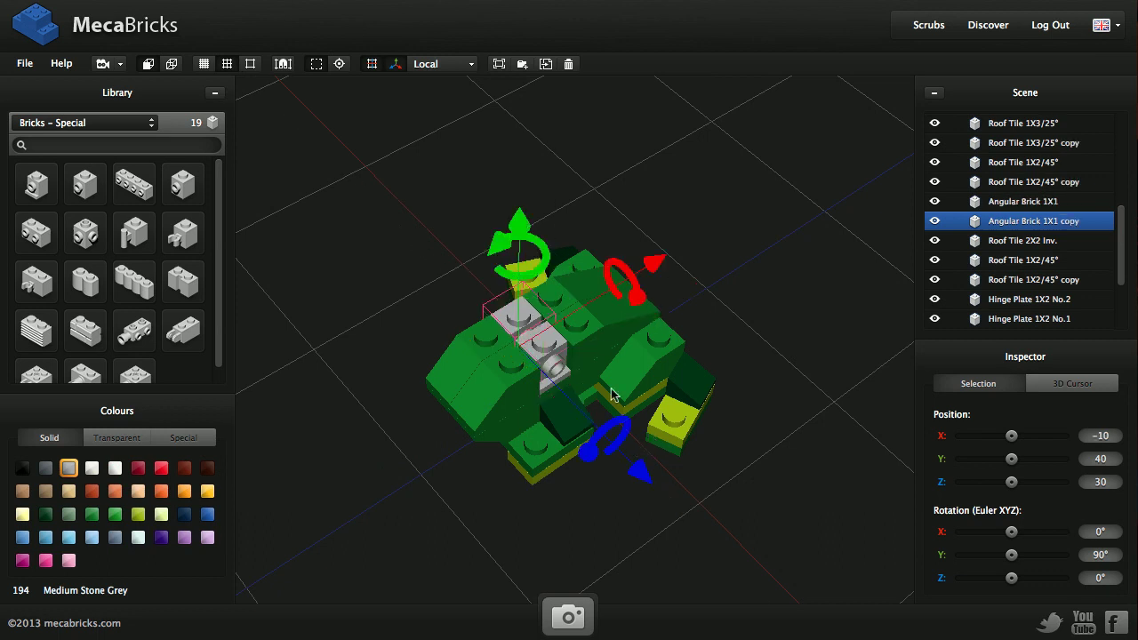
{"action": "left_click_drag", "start_coordinate": [503, 248], "coordinate": [549, 472]}
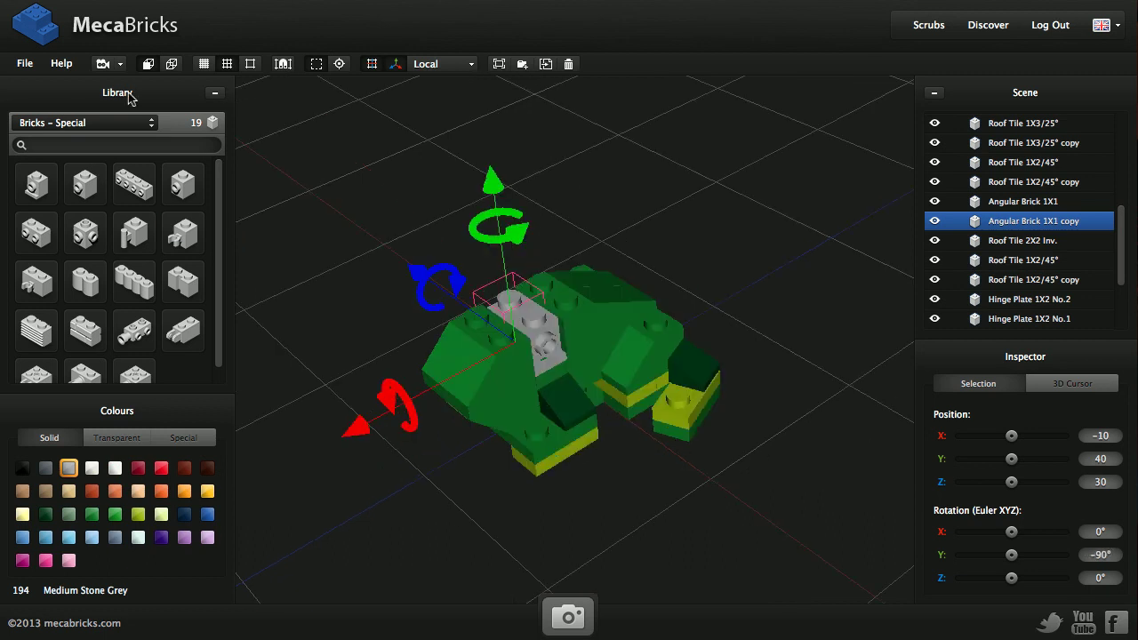
- Add a Plate 1X3 from the Plates category on top of the angular bricks at X -10, Y 64, Z 30 and colour it Dark Green (28)
{"action": "left_click", "coordinate": [84, 123]}
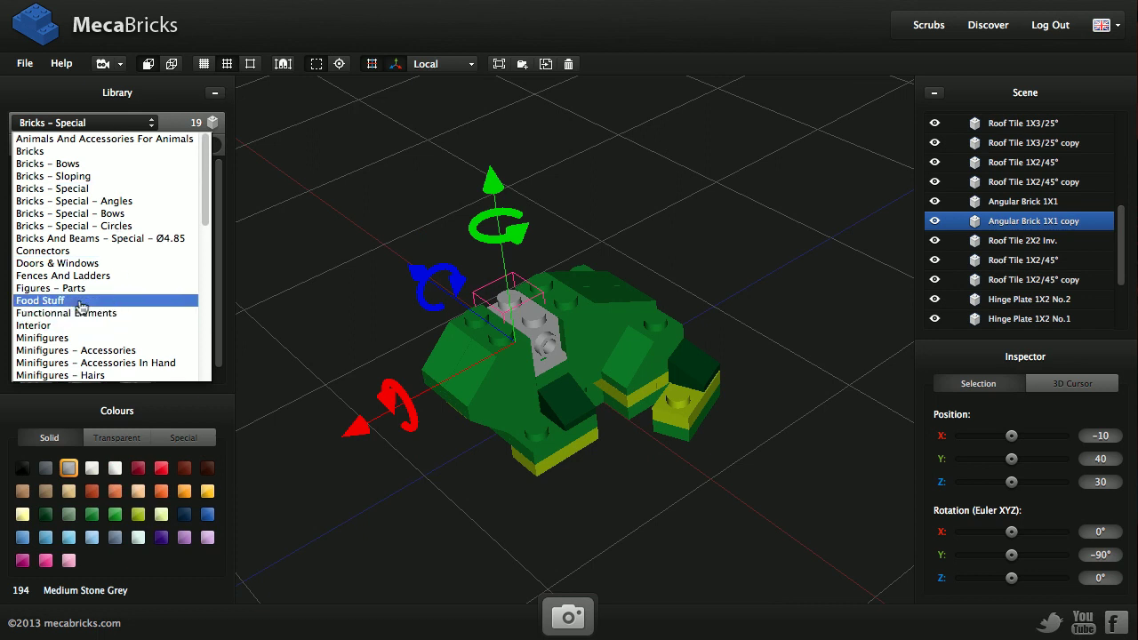
{"action": "scroll", "coordinate": [81, 306], "scroll_direction": "down", "scroll_amount": 1}
{"action": "scroll", "coordinate": [81, 306], "scroll_direction": "down", "scroll_amount": 4}
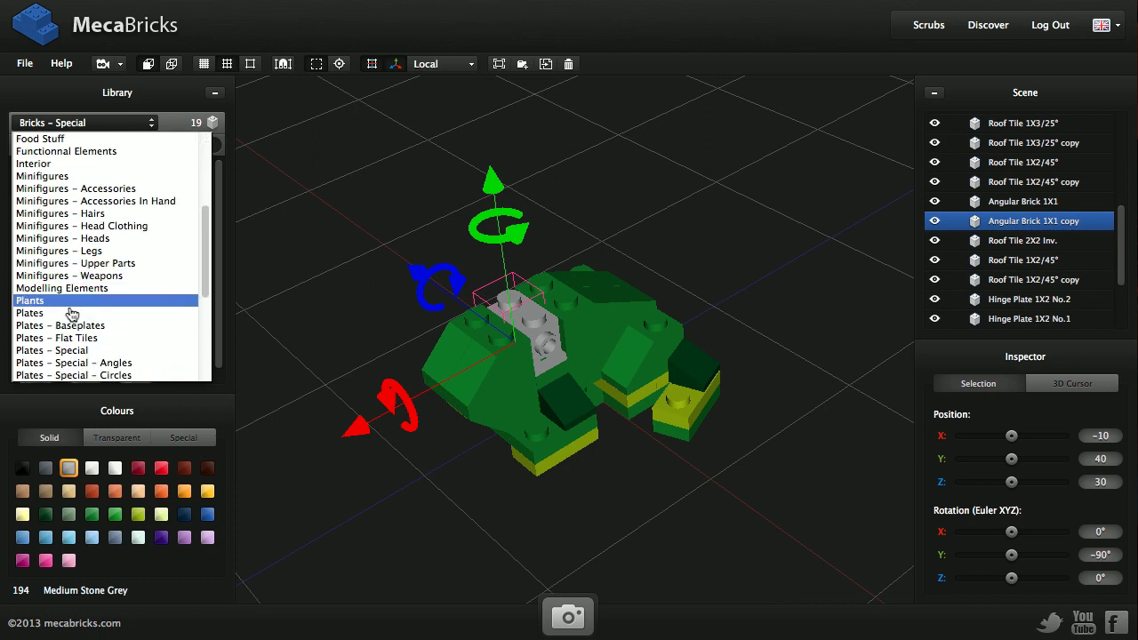
{"action": "left_click", "coordinate": [77, 302]}
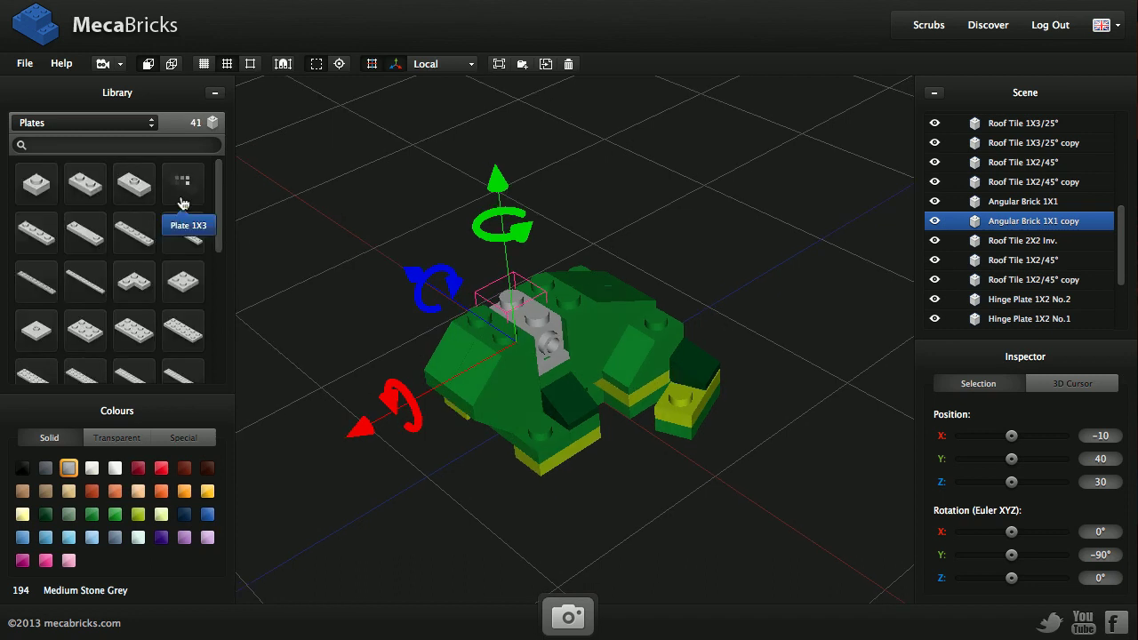
{"action": "left_click", "coordinate": [182, 204]}
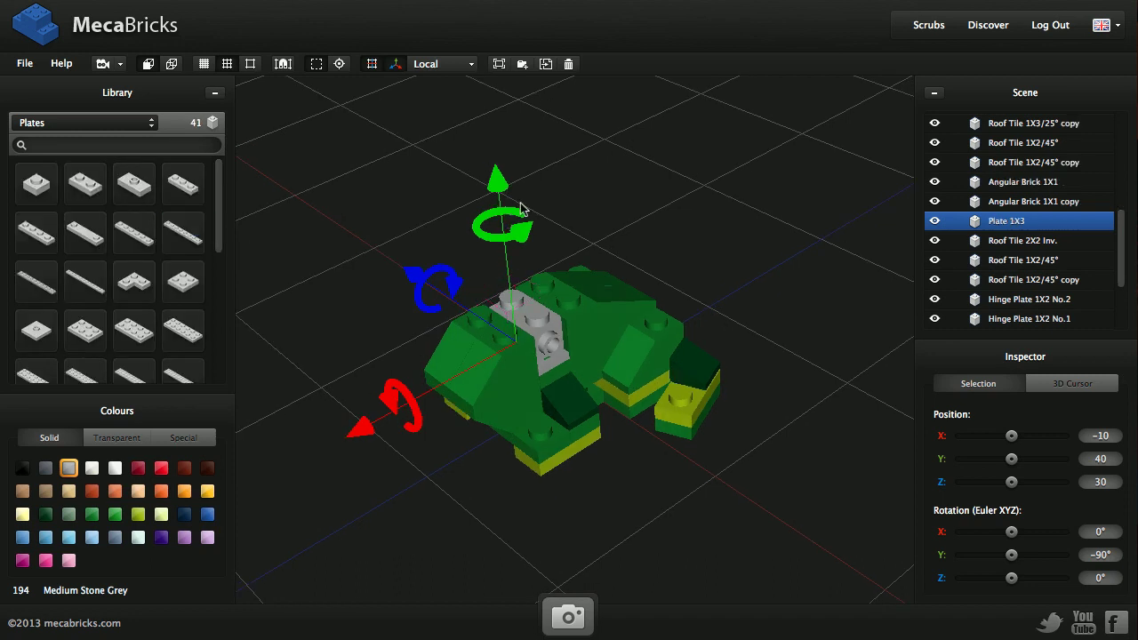
{"action": "left_click_drag", "start_coordinate": [505, 190], "coordinate": [490, 135]}
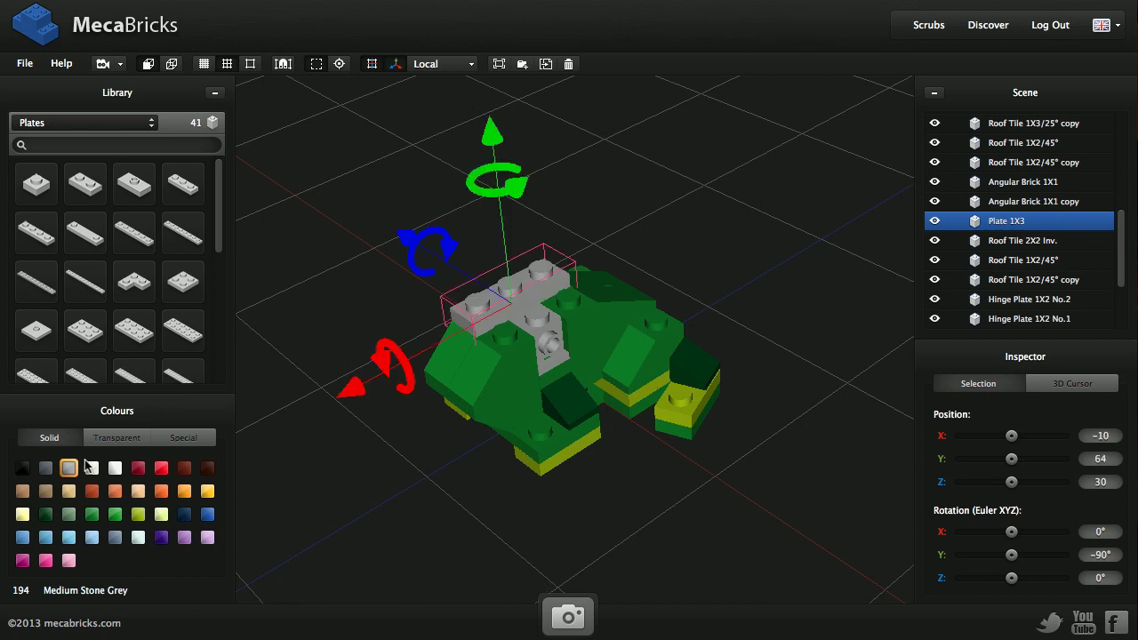
{"action": "left_click", "coordinate": [92, 516]}
- Duplicate the Plate 1X3 and place the copy alongside it at X 10, Y 64, Z 30
{"action": "middle_click_drag", "start_coordinate": [447, 386], "coordinate": [460, 394]}
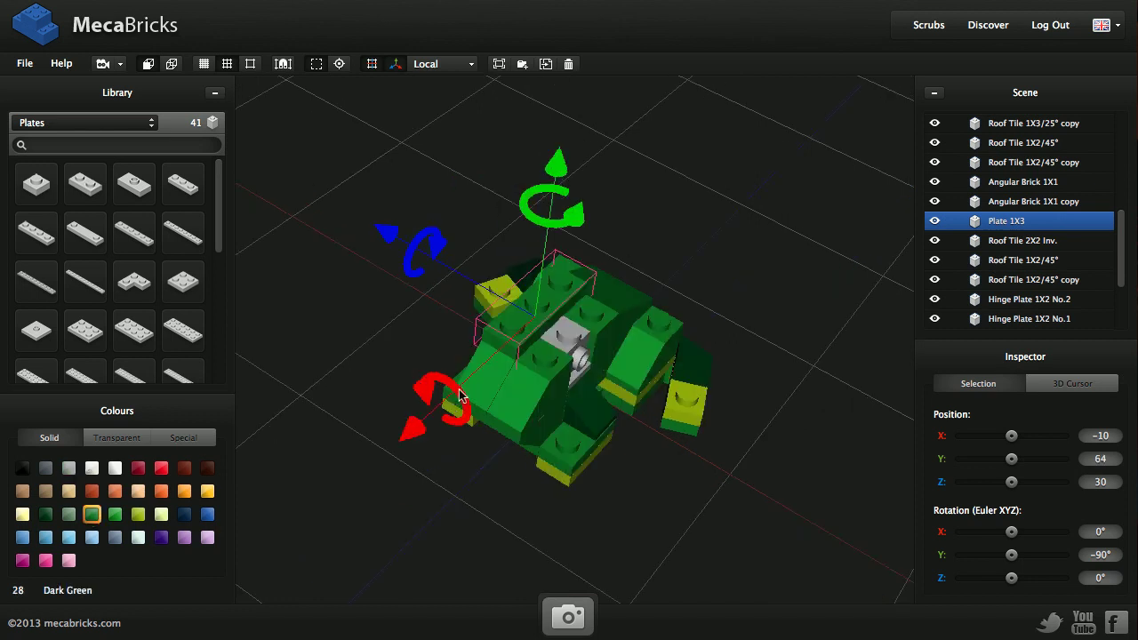
{"action": "key", "text": "ctrl+d"}
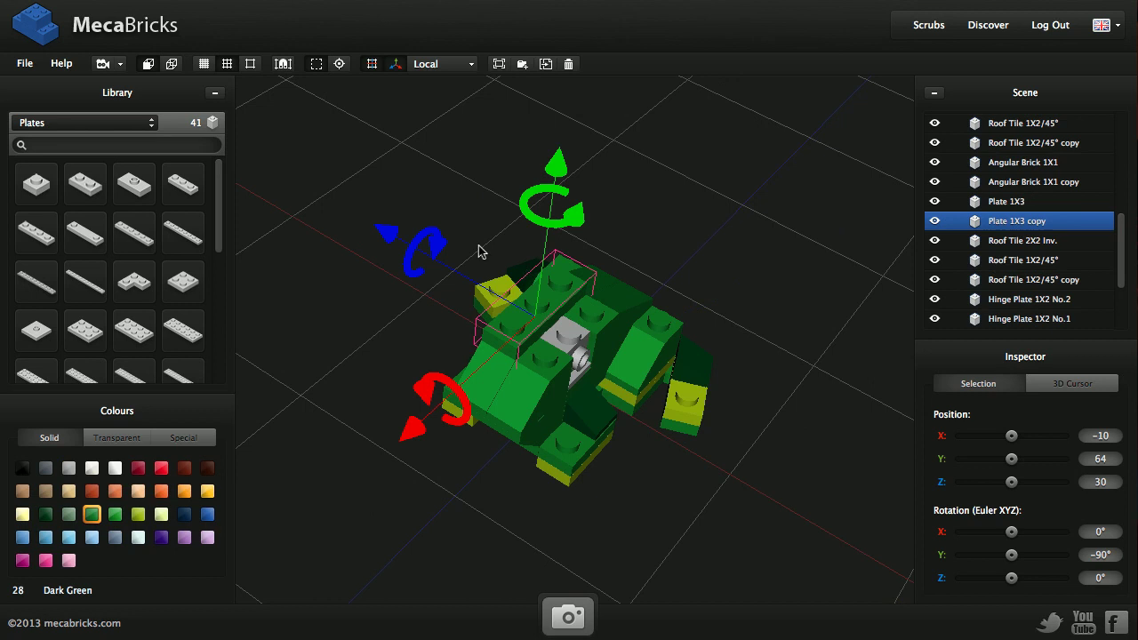
{"action": "left_click_drag", "start_coordinate": [389, 239], "coordinate": [428, 257]}
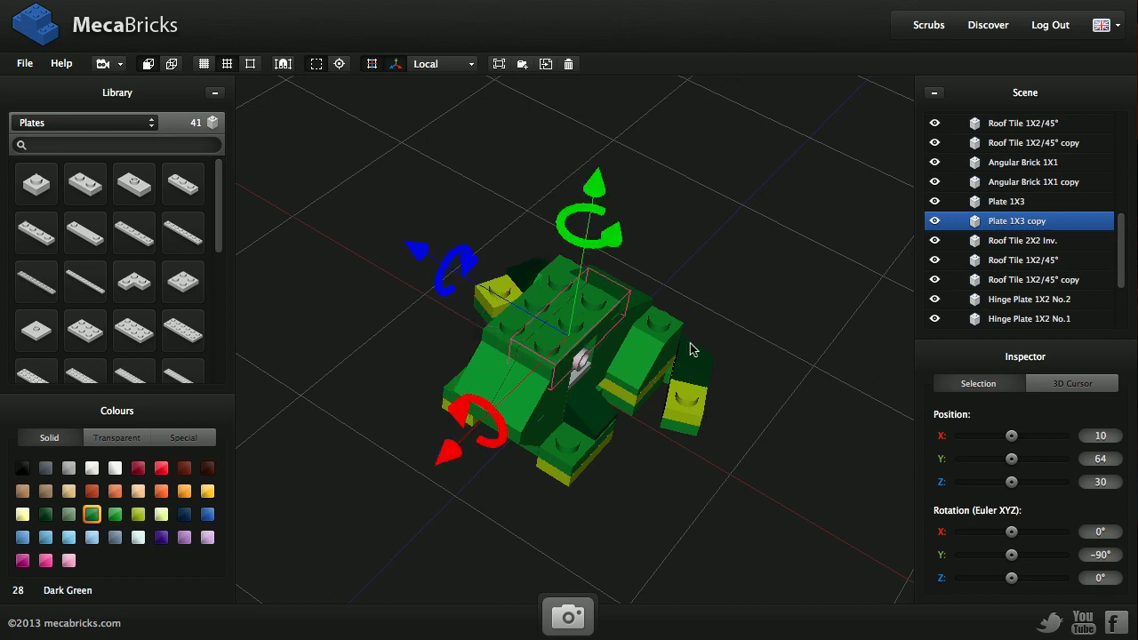
- Create a new group at the end of the scene list, below the last Roof Tile 1X1X2/3, and name it Eye
{"action": "middle_click_drag", "start_coordinate": [639, 384], "coordinate": [620, 356]}
{"action": "right_click_drag", "start_coordinate": [620, 361], "coordinate": [585, 366]}
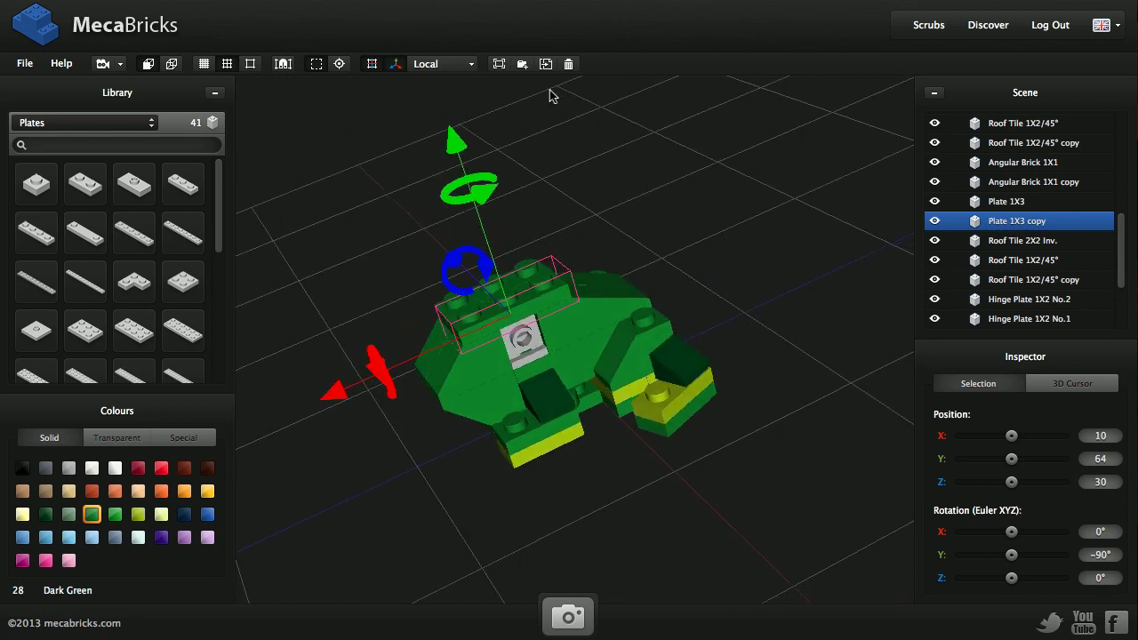
{"action": "left_click", "coordinate": [524, 65]}
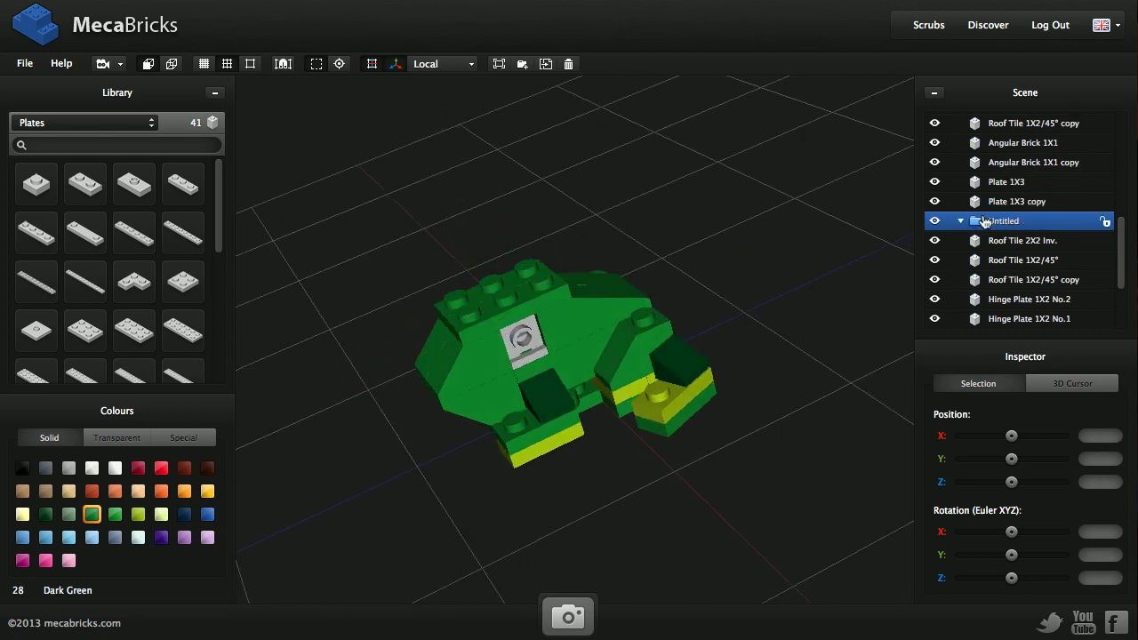
{"action": "left_click_drag", "start_coordinate": [1011, 222], "coordinate": [1009, 324]}
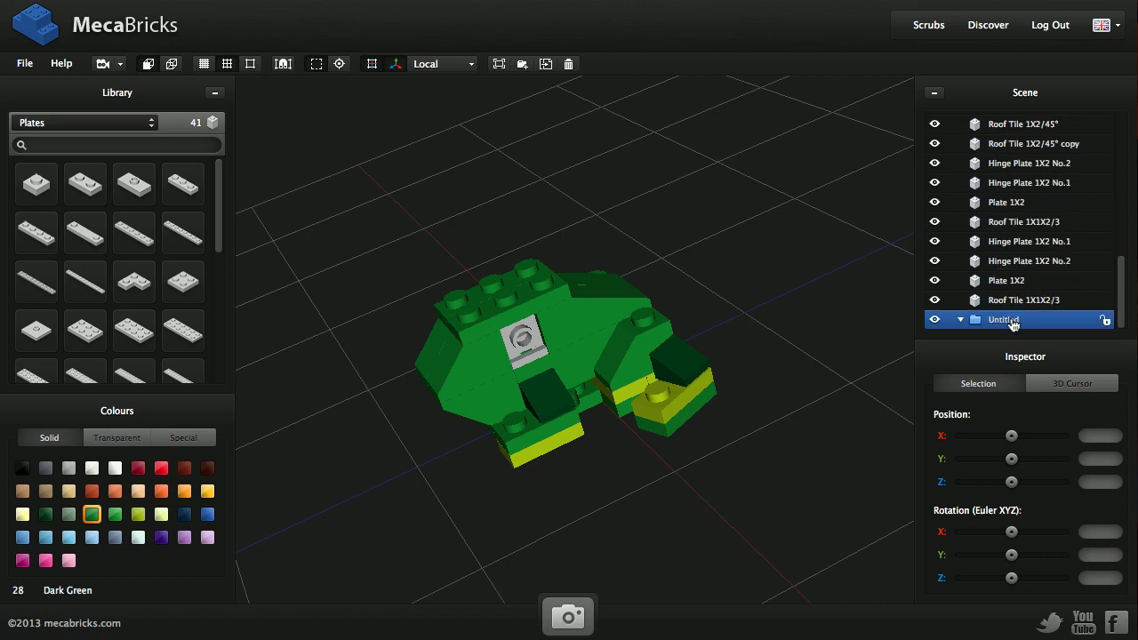
{"action": "double_click", "coordinate": [1011, 321]}
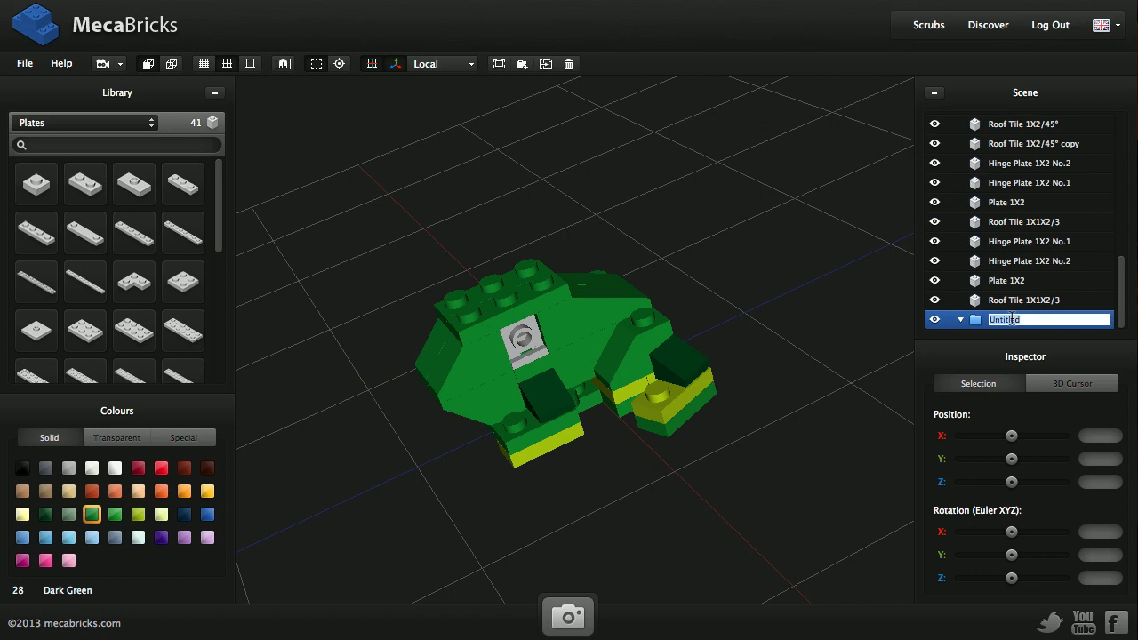
{"action": "type", "text": "Eye"}
{"action": "key", "text": "Return"}
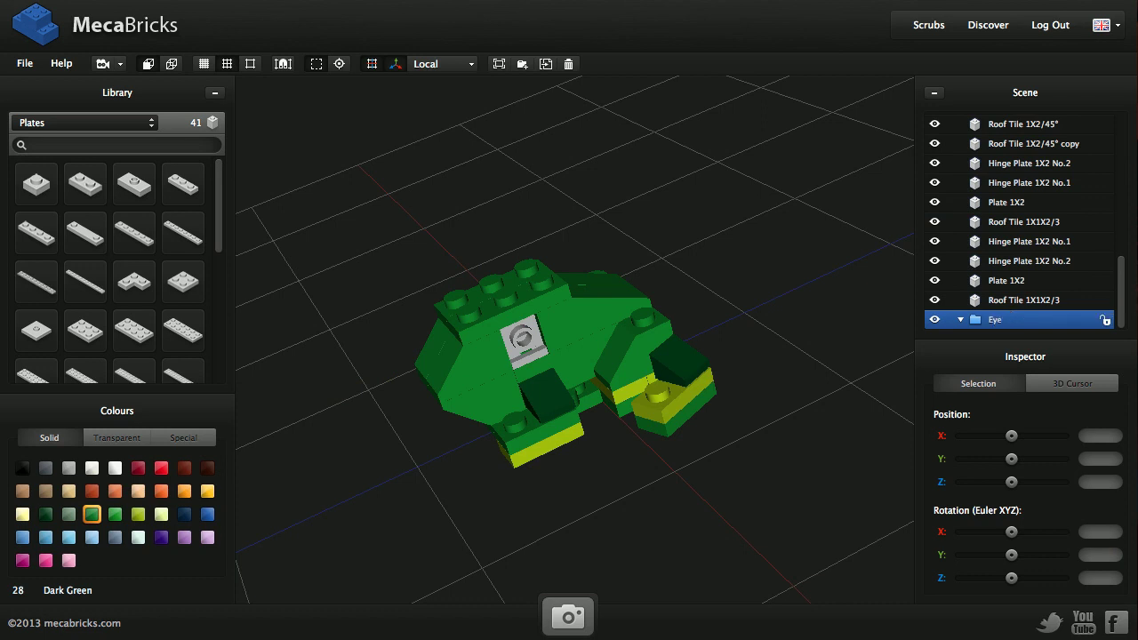
- Add a Round Plate 1X1 from Plates - Special - Circles to the Eye group and colour it Black (26)
{"action": "left_click", "coordinate": [83, 125]}
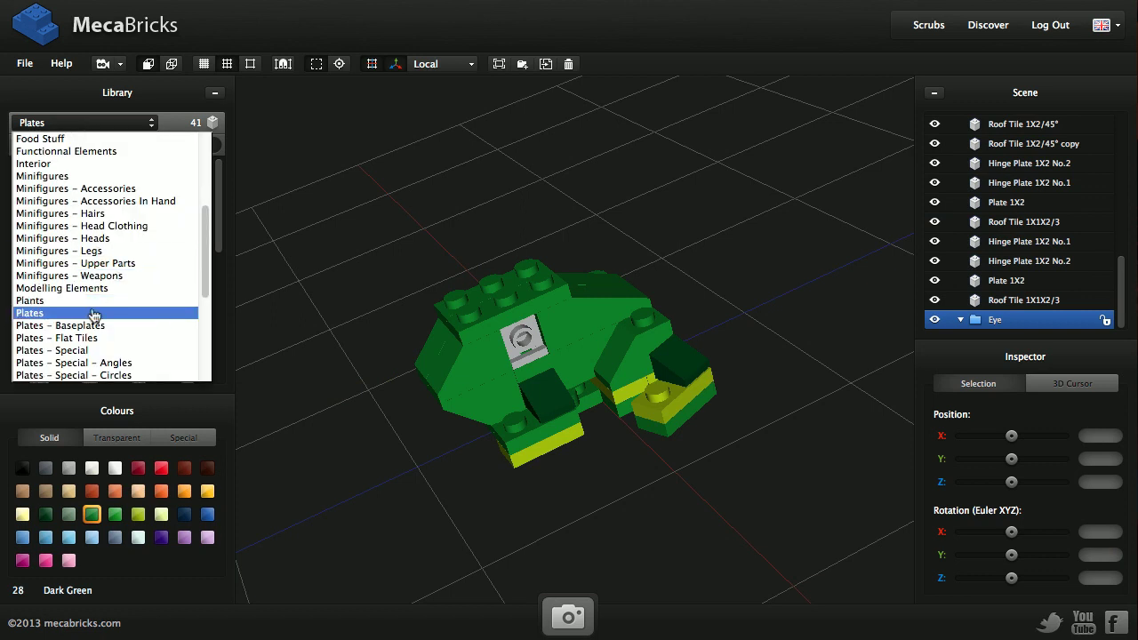
{"action": "scroll", "coordinate": [93, 307], "scroll_direction": "down", "scroll_amount": 5}
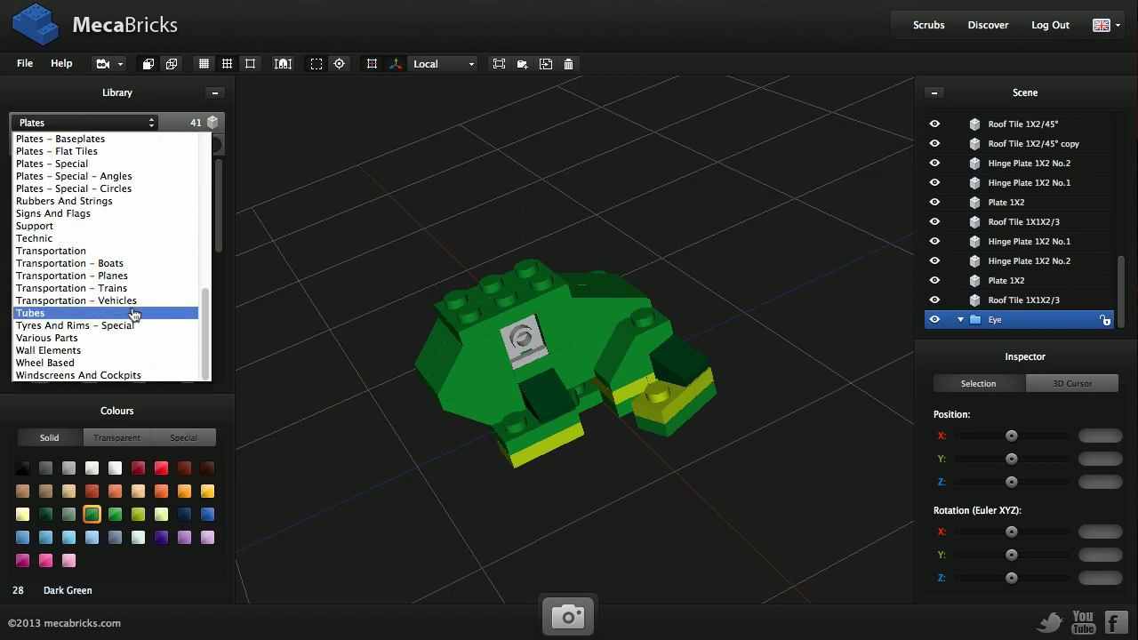
{"action": "left_click", "coordinate": [138, 188]}
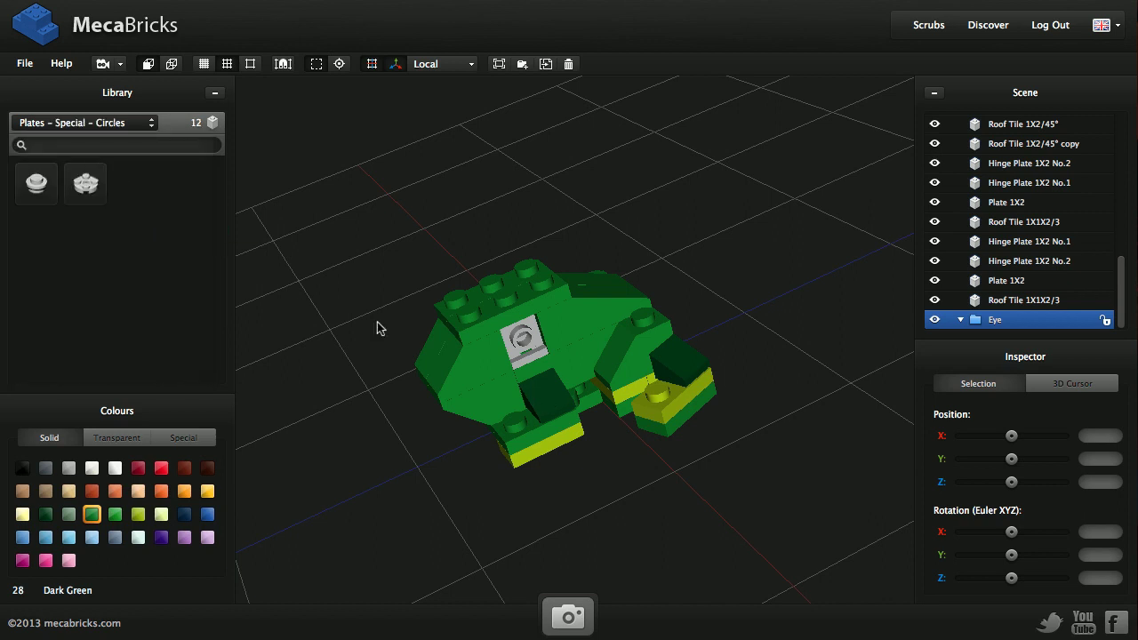
{"action": "left_click", "coordinate": [33, 189]}
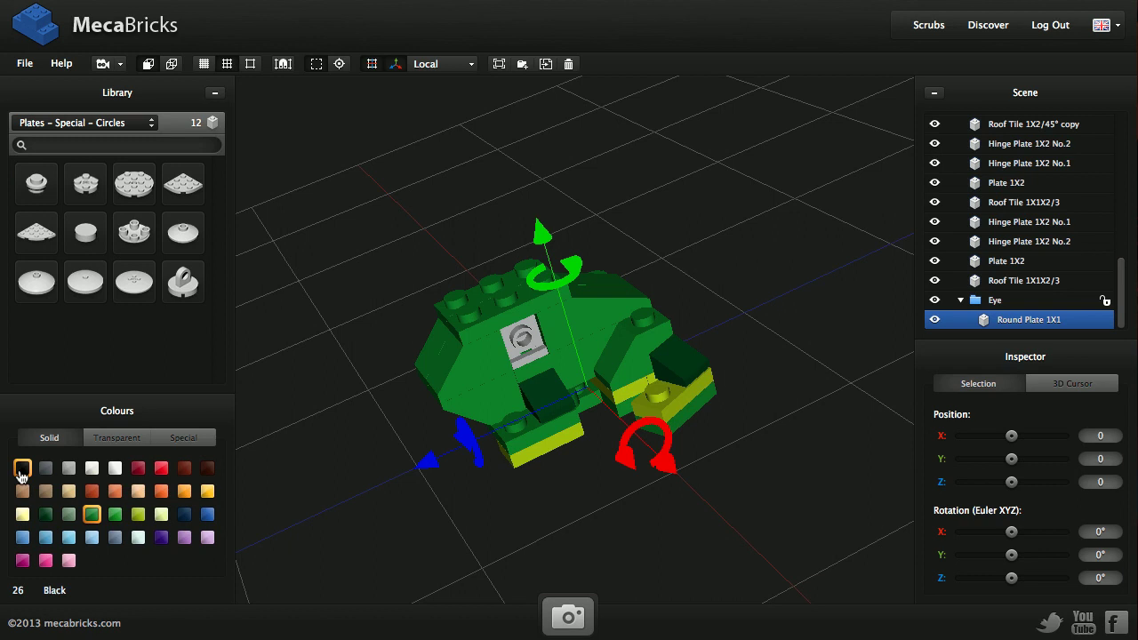
{"action": "left_click", "coordinate": [22, 475]}
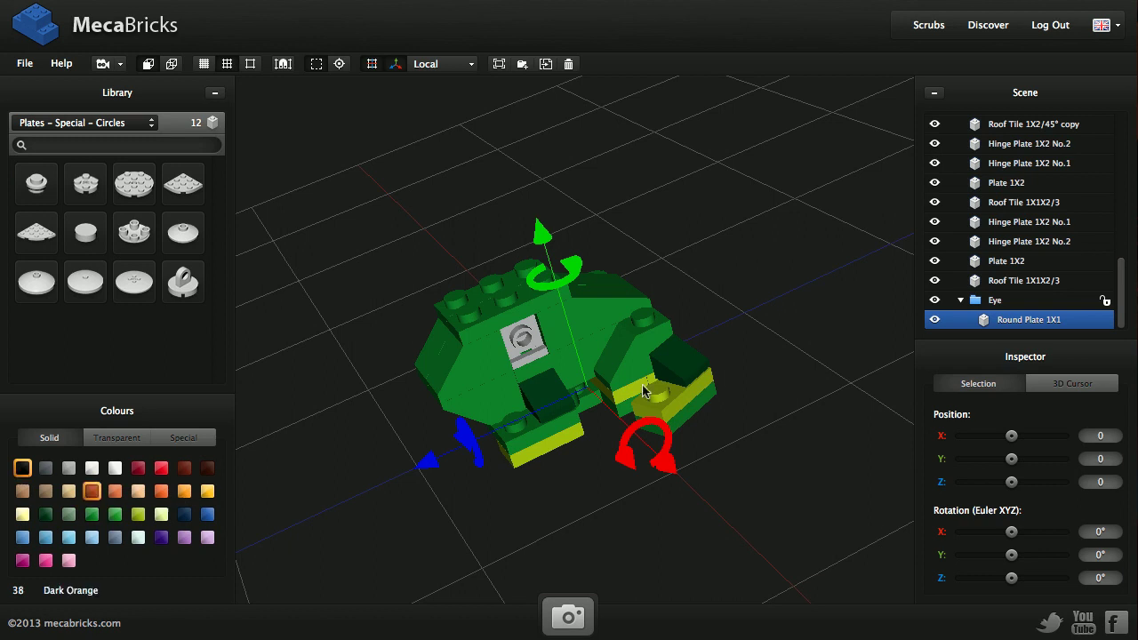
- Move the black Round Plate 1X1 to X 20, Y 48, Z 40 beside the body
{"action": "left_click_drag", "start_coordinate": [757, 371], "coordinate": [719, 439]}
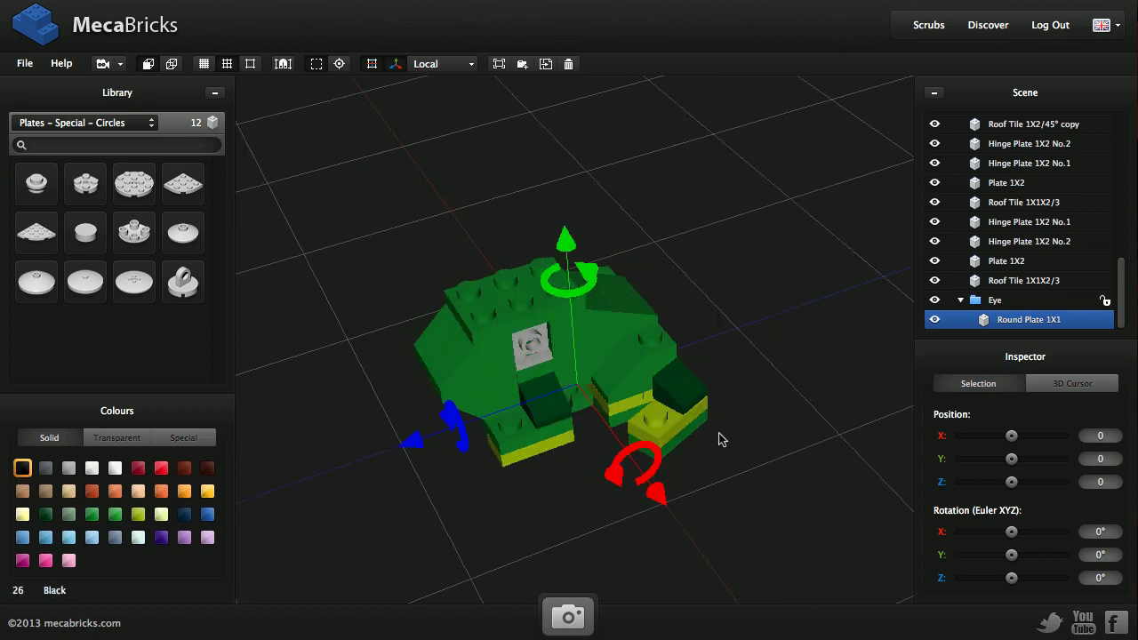
{"action": "left_click_drag", "start_coordinate": [655, 495], "coordinate": [689, 542]}
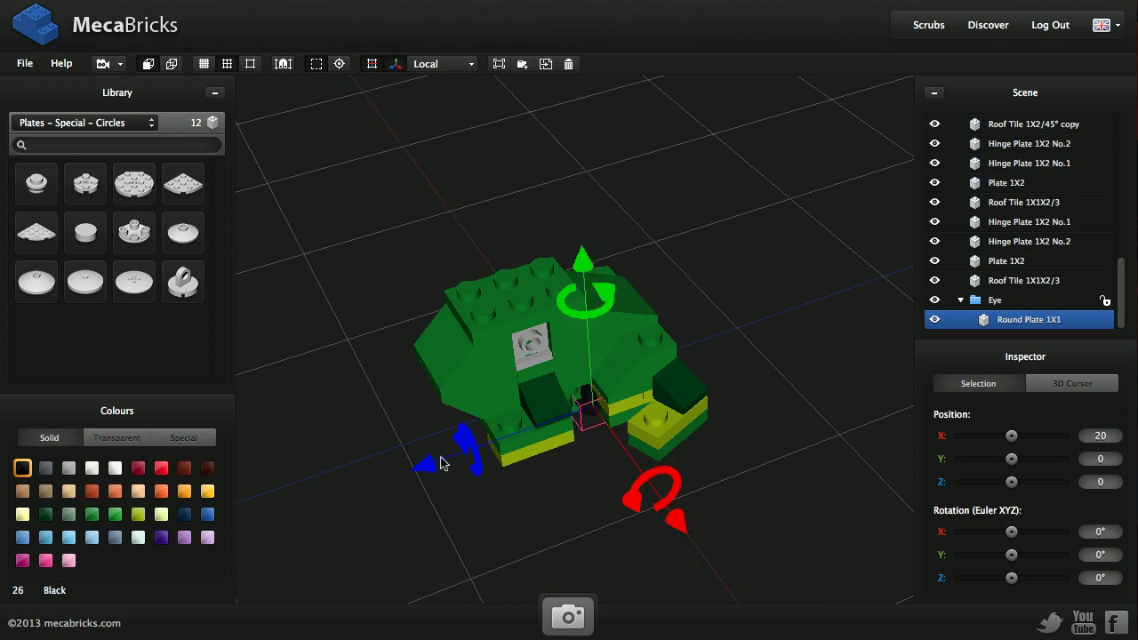
{"action": "left_click_drag", "start_coordinate": [442, 463], "coordinate": [358, 502]}
{"action": "right_click_drag", "start_coordinate": [359, 503], "coordinate": [533, 425]}
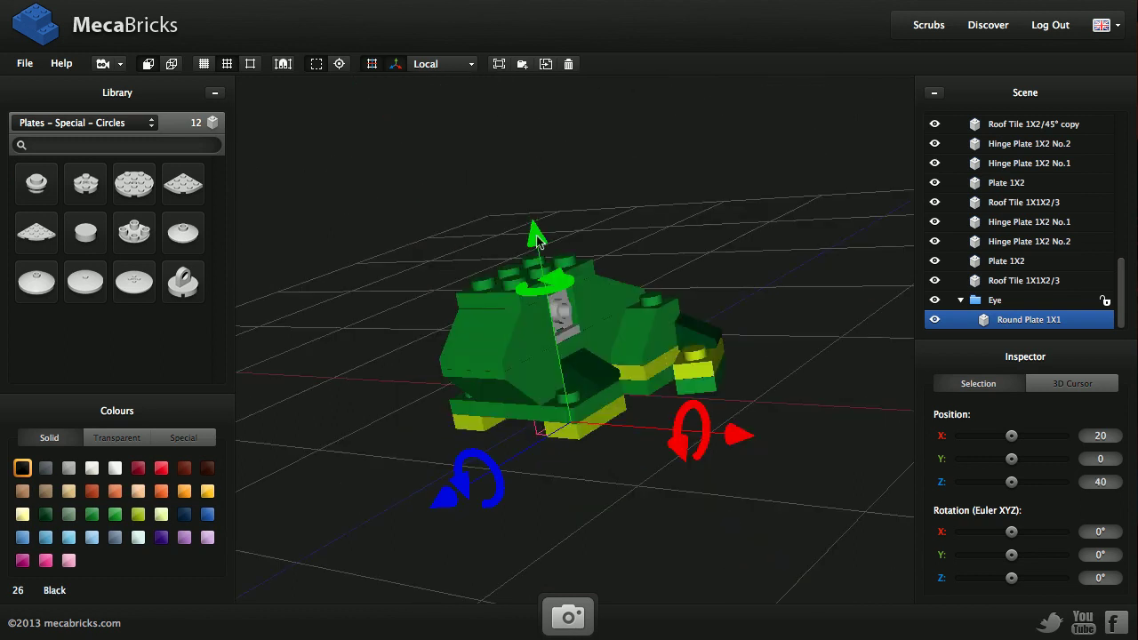
{"action": "left_click_drag", "start_coordinate": [538, 242], "coordinate": [528, 138]}
{"action": "right_click_drag", "start_coordinate": [569, 240], "coordinate": [543, 271]}
- Rotate the black round plate to -90° about Z so it faces sideways, and set its position to Z 30
{"action": "left_click_drag", "start_coordinate": [428, 459], "coordinate": [507, 290]}
{"action": "right_click_drag", "start_coordinate": [533, 293], "coordinate": [524, 414]}
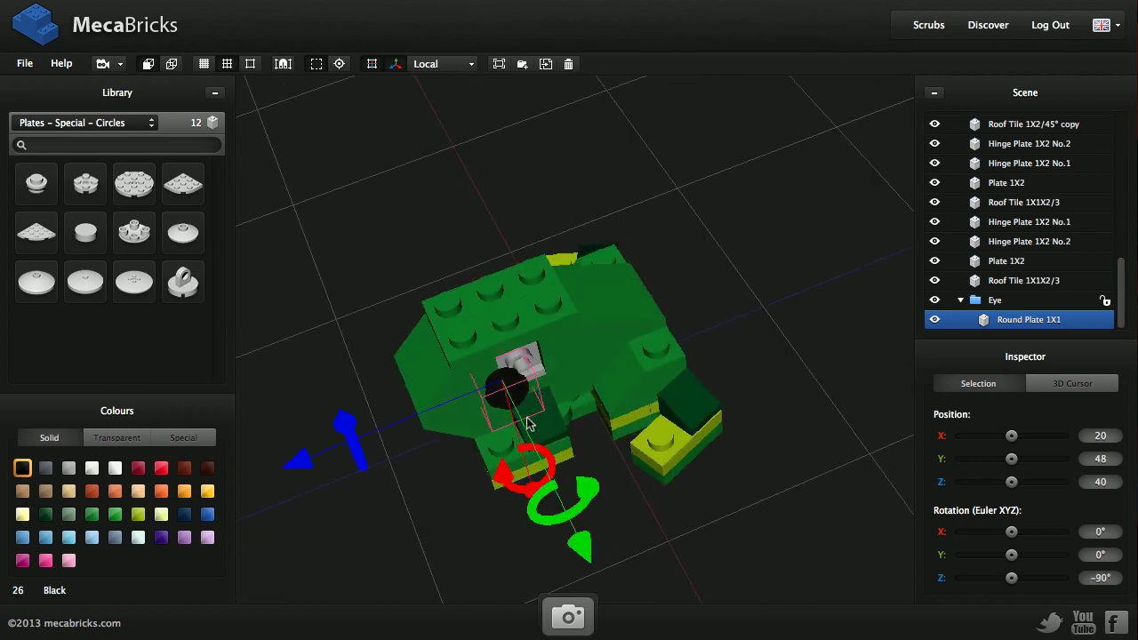
{"action": "left_click_drag", "start_coordinate": [303, 460], "coordinate": [320, 454]}
{"action": "right_click_drag", "start_coordinate": [320, 453], "coordinate": [483, 500]}
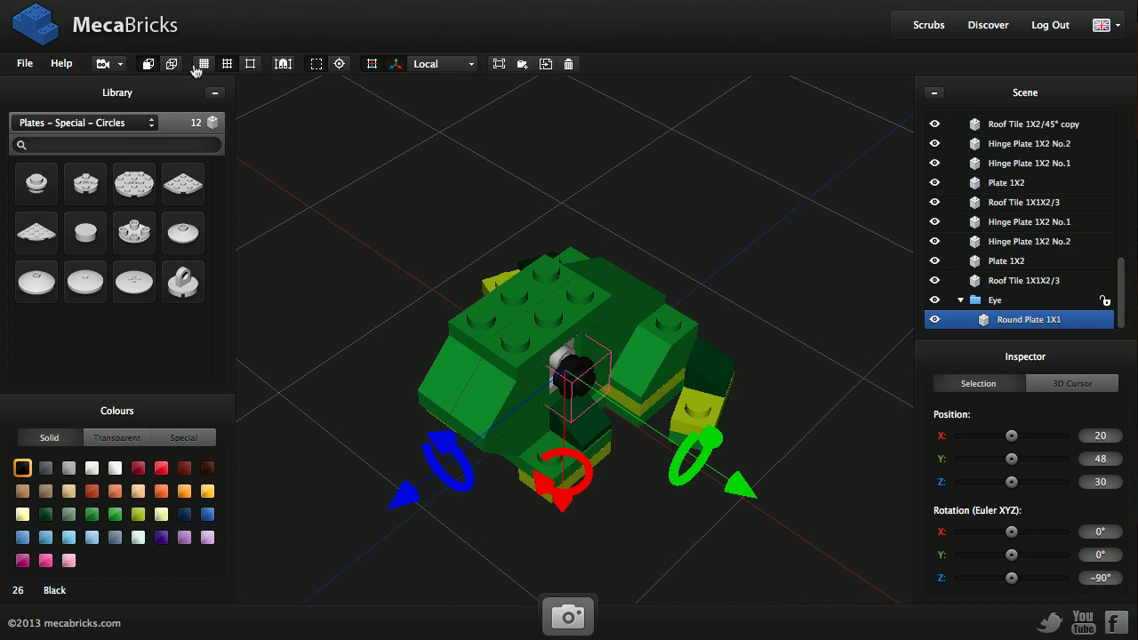
- Switch to the fine grid and fit the black round plate onto the grey side stud at X 17, Y 54, Z 30
{"action": "left_click", "coordinate": [204, 64]}
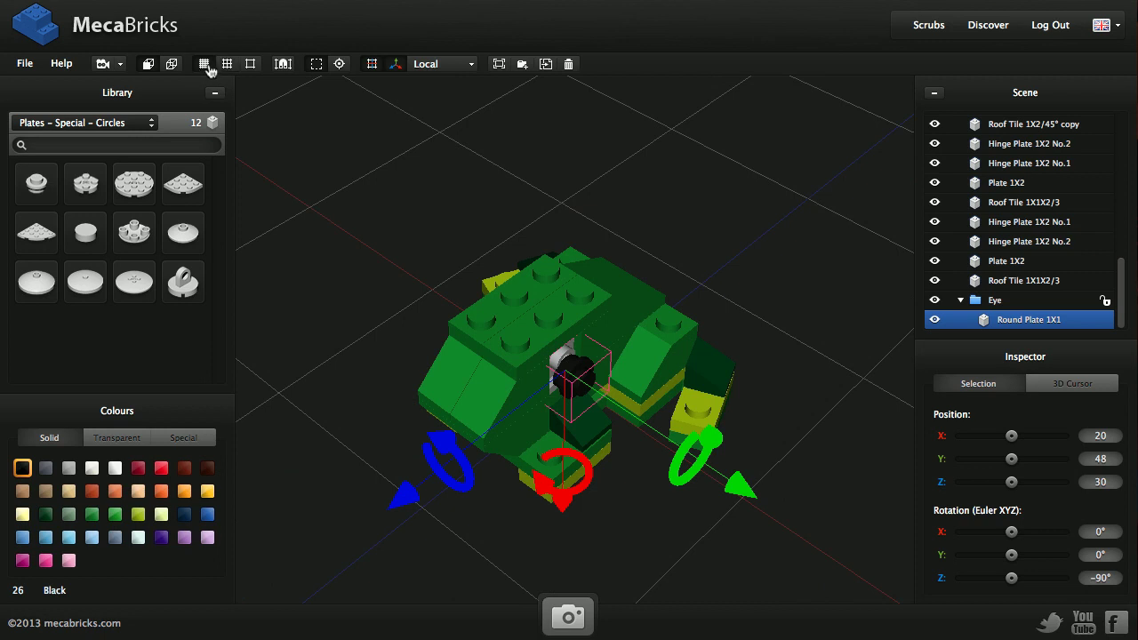
{"action": "scroll", "coordinate": [584, 367], "scroll_direction": "up", "scroll_amount": 5}
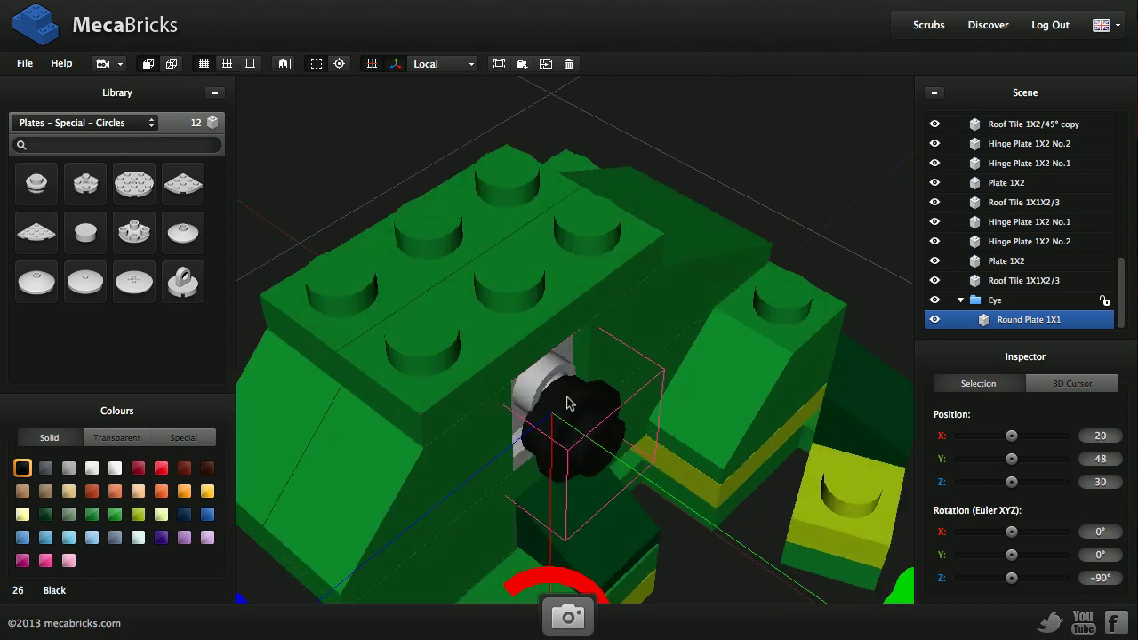
{"action": "mouse_move", "coordinate": [569, 400]}
{"action": "right_mouse_down"}
{"action": "mouse_move", "coordinate": [543, 406]}
{"action": "mouse_move", "coordinate": [559, 393]}
{"action": "right_mouse_up"}
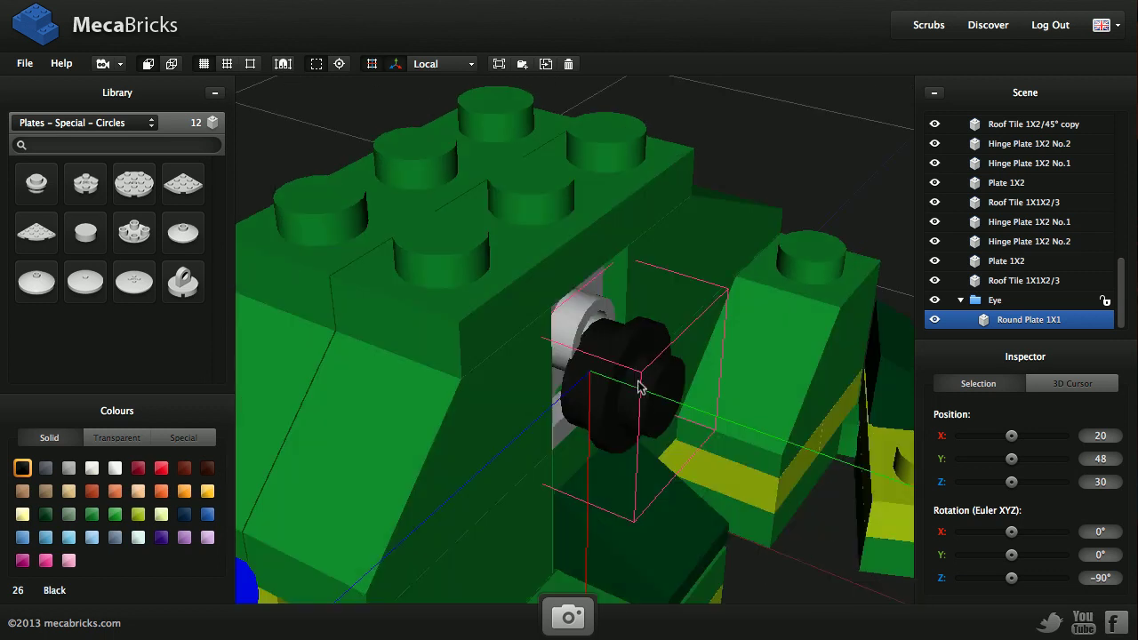
{"action": "scroll", "coordinate": [638, 386], "scroll_direction": "down", "scroll_amount": 2}
{"action": "scroll", "coordinate": [617, 248], "scroll_direction": "up", "scroll_amount": 3}
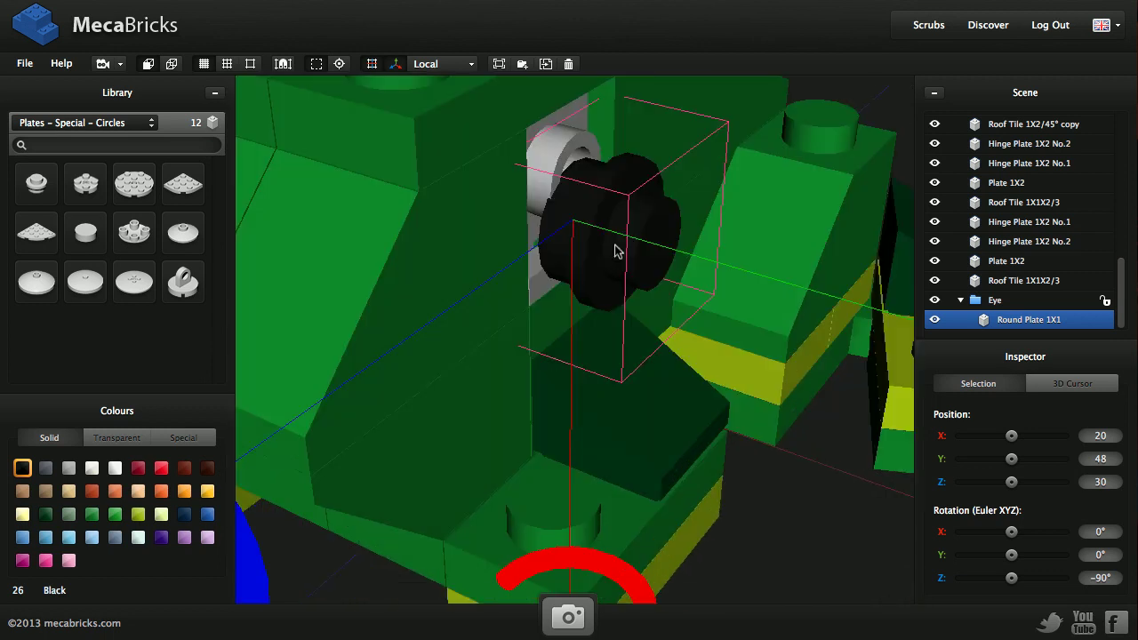
{"action": "scroll", "coordinate": [566, 442], "scroll_direction": "down", "scroll_amount": 1}
{"action": "right_click_drag", "start_coordinate": [567, 442], "coordinate": [576, 587]}
{"action": "left_click_drag", "start_coordinate": [576, 587], "coordinate": [572, 539]}
{"action": "right_click_drag", "start_coordinate": [621, 405], "coordinate": [880, 432]}
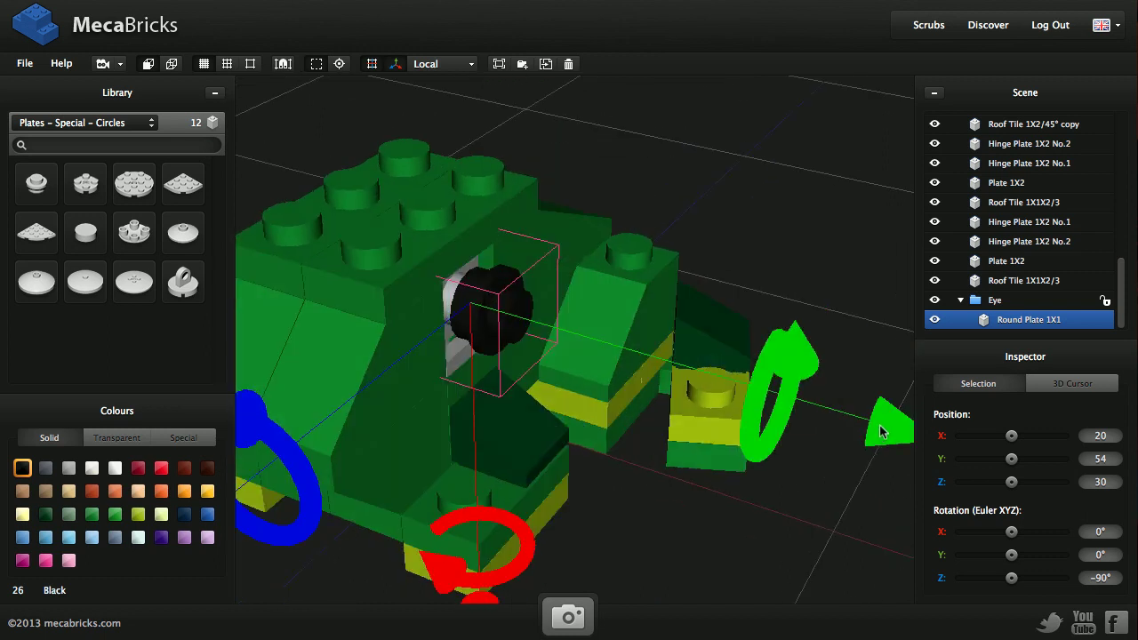
{"action": "left_click_drag", "start_coordinate": [880, 432], "coordinate": [866, 427]}
{"action": "right_click_drag", "start_coordinate": [866, 426], "coordinate": [658, 416]}
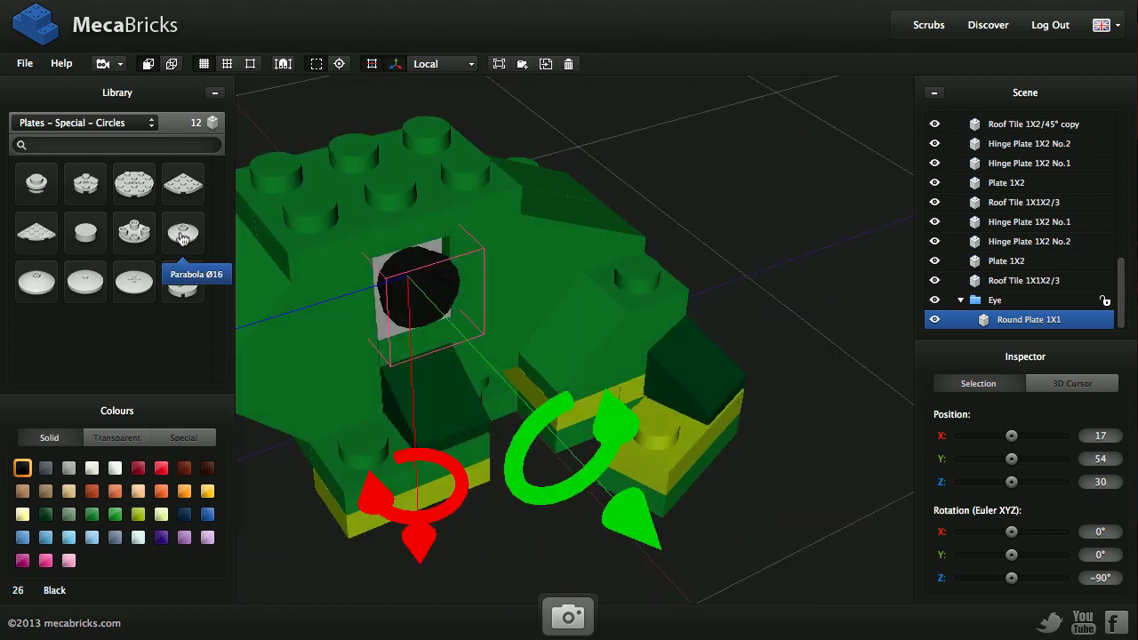
- Add a Parabola Ø16 to the Eye group, colour it White (1) and move it outward to X 25
{"action": "left_click", "coordinate": [182, 234]}
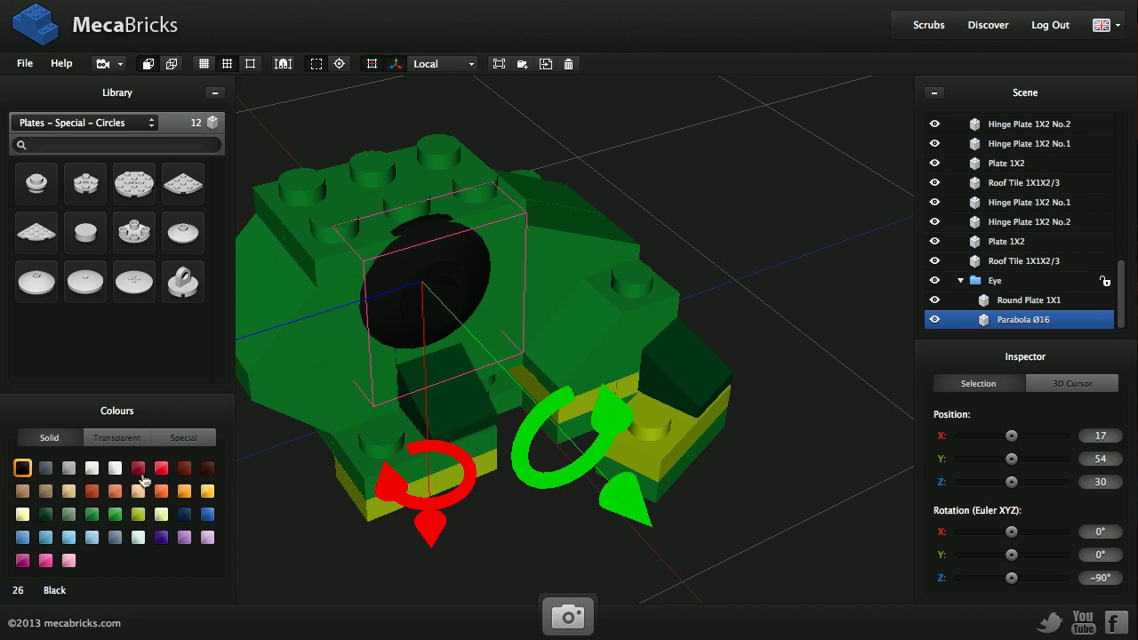
{"action": "left_click", "coordinate": [116, 468]}
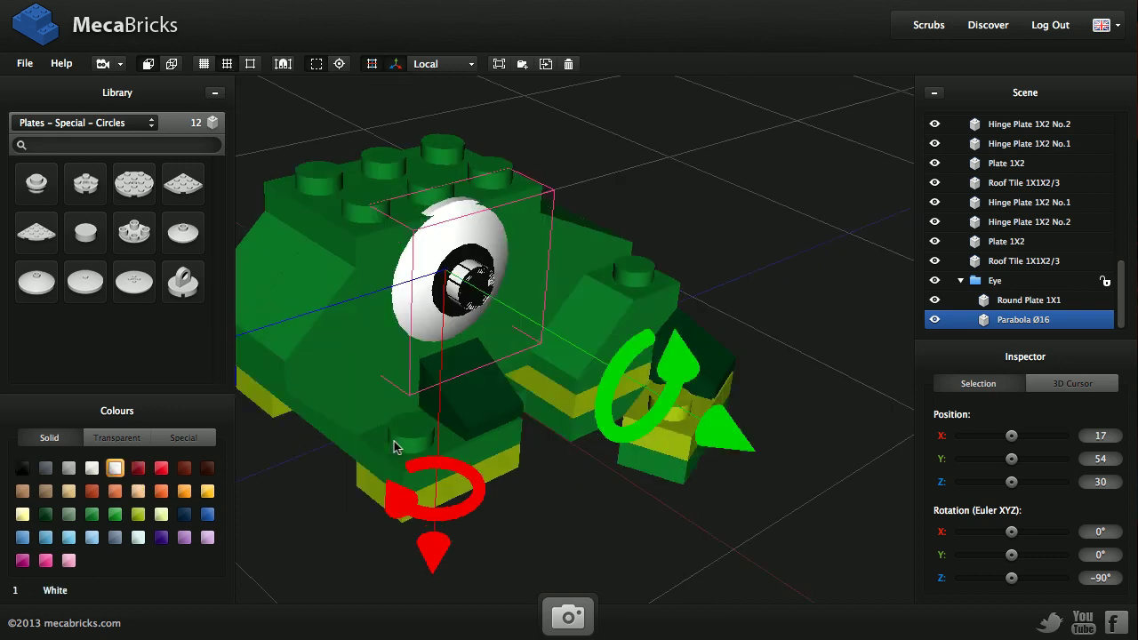
{"action": "left_click_drag", "start_coordinate": [739, 437], "coordinate": [754, 451]}
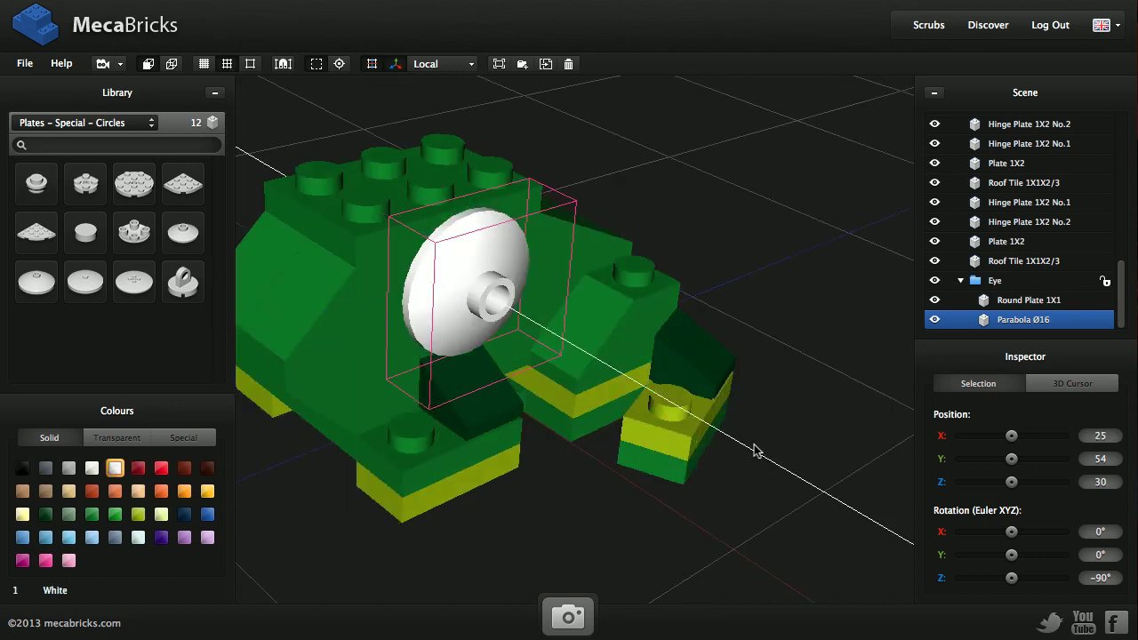
{"action": "middle_click_drag", "start_coordinate": [462, 312], "coordinate": [446, 402]}
{"action": "left_click_drag", "start_coordinate": [448, 401], "coordinate": [447, 326]}
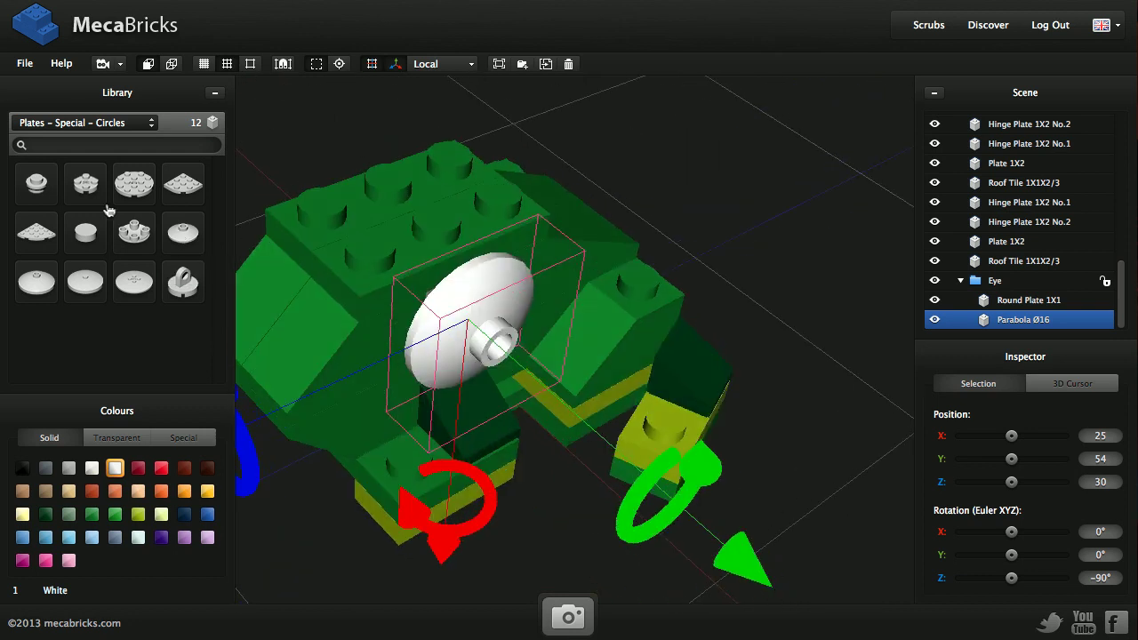
- Add another Round Plate 1X1 as the pupil, colour it Black (26) and place it on the white parabola at X 33
{"action": "left_click", "coordinate": [37, 193]}
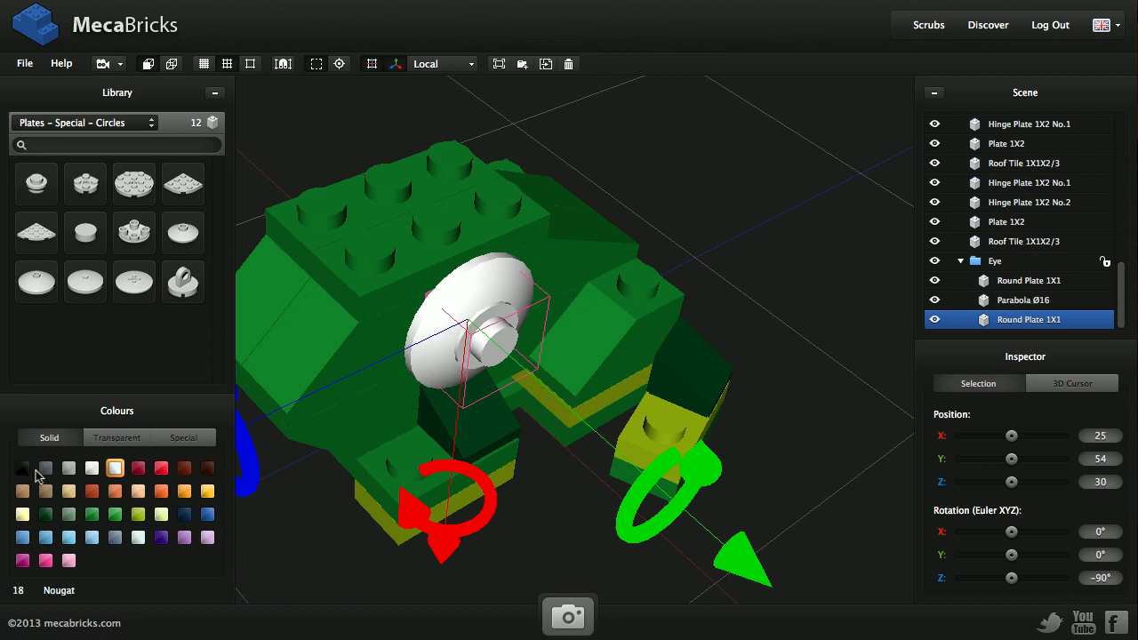
{"action": "left_click", "coordinate": [24, 471]}
{"action": "left_click_drag", "start_coordinate": [496, 403], "coordinate": [752, 562]}
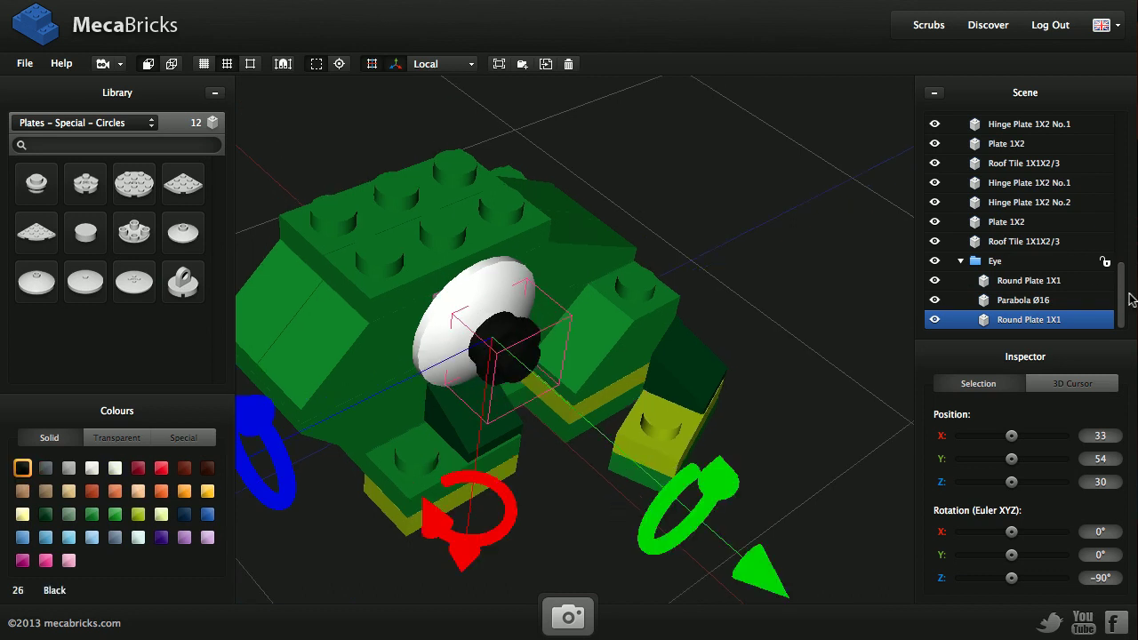
- Lock the Eye group and duplicate it
{"action": "left_click", "coordinate": [1105, 263]}
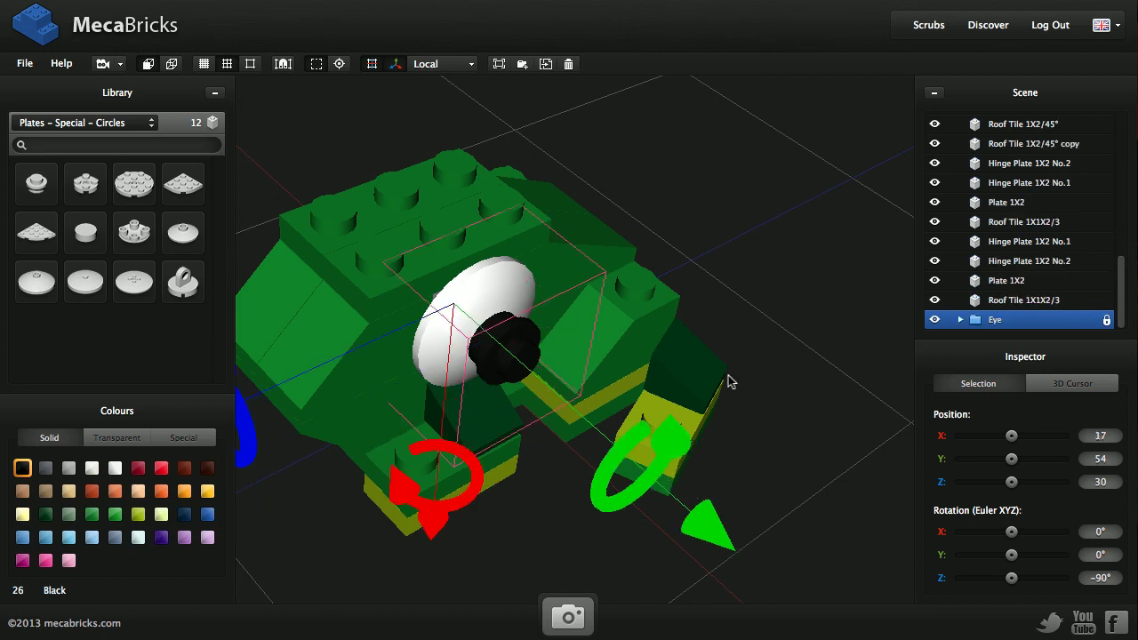
{"action": "scroll", "coordinate": [601, 398], "scroll_direction": "down", "scroll_amount": 1}
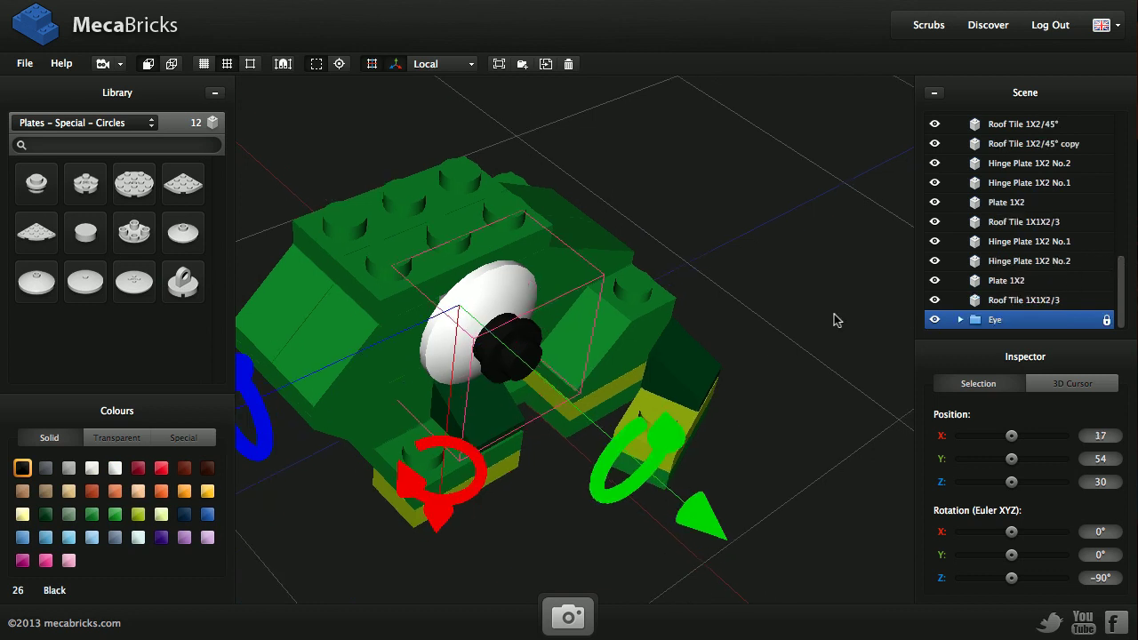
{"action": "right_click_drag", "start_coordinate": [666, 326], "coordinate": [597, 322]}
{"action": "key", "text": "shift+d"}
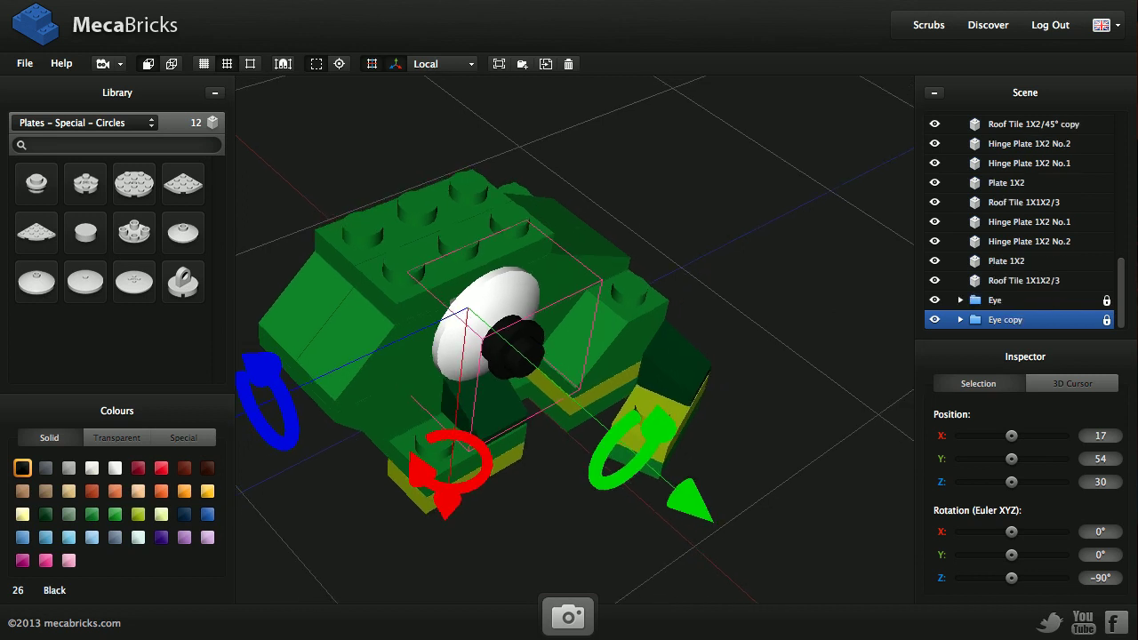
- Turn the Eye copy to rotation X 180°, Y 0°, Z 90° and move it to the body's opposite side at X -15
{"action": "right_click_drag", "start_coordinate": [551, 488], "coordinate": [519, 384]}
{"action": "middle_click_drag", "start_coordinate": [521, 460], "coordinate": [603, 480]}
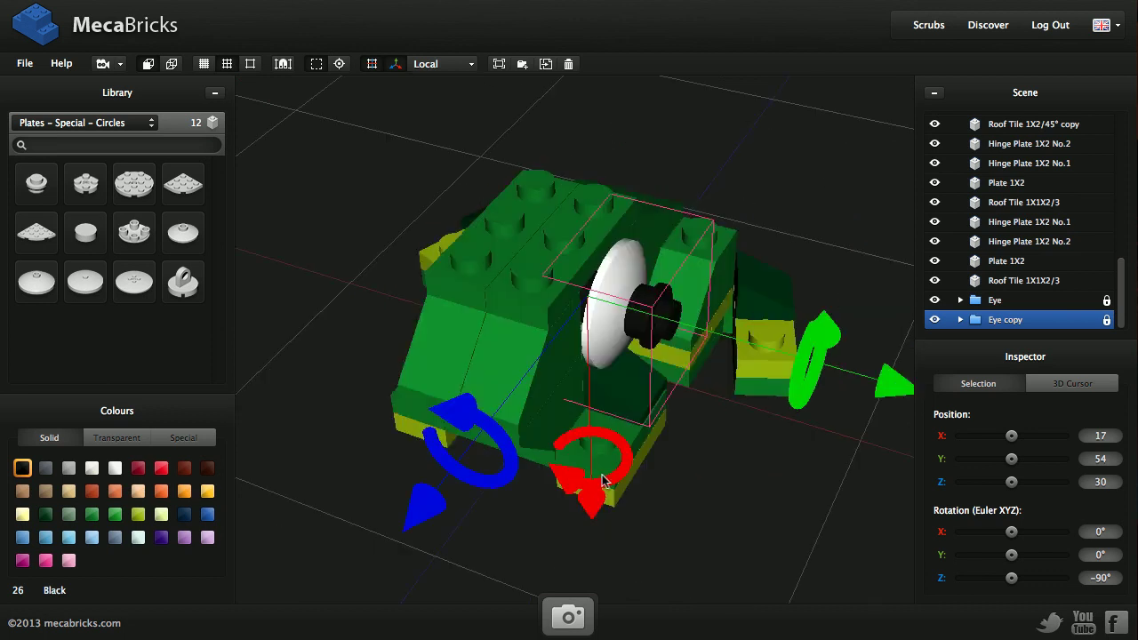
{"action": "left_click_drag", "start_coordinate": [603, 480], "coordinate": [647, 237]}
{"action": "middle_click_drag", "start_coordinate": [647, 237], "coordinate": [652, 348]}
{"action": "left_click_drag", "start_coordinate": [420, 230], "coordinate": [299, 201]}
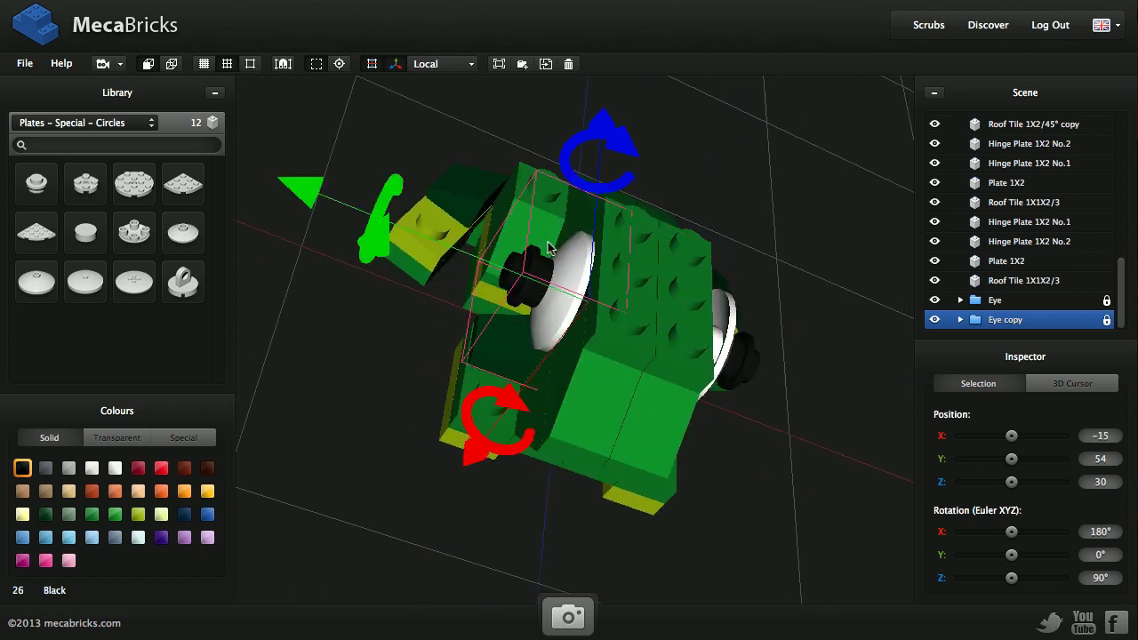
- Using the fine grid, shift the Eye copy outward along X to -17.5 against the body's side, and clear the selection
{"action": "middle_click_drag", "start_coordinate": [549, 249], "coordinate": [524, 249]}
{"action": "left_click", "coordinate": [204, 64]}
{"action": "scroll", "coordinate": [433, 243], "scroll_direction": "up", "scroll_amount": 1}
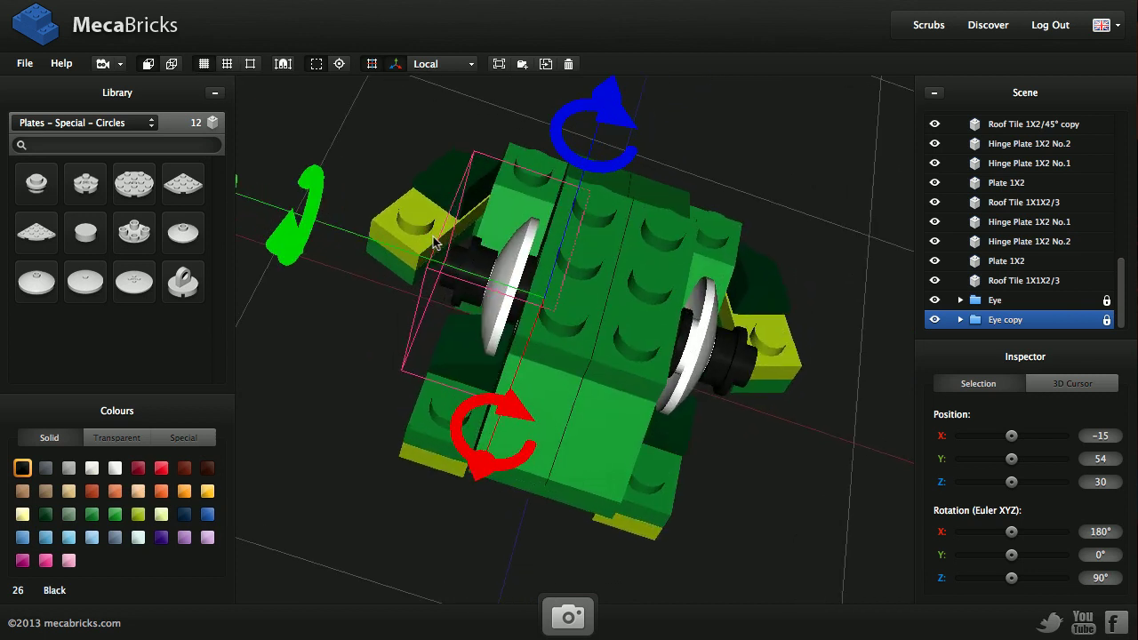
{"action": "scroll", "coordinate": [620, 305], "scroll_direction": "up", "scroll_amount": 2}
{"action": "scroll", "coordinate": [637, 309], "scroll_direction": "up", "scroll_amount": 3}
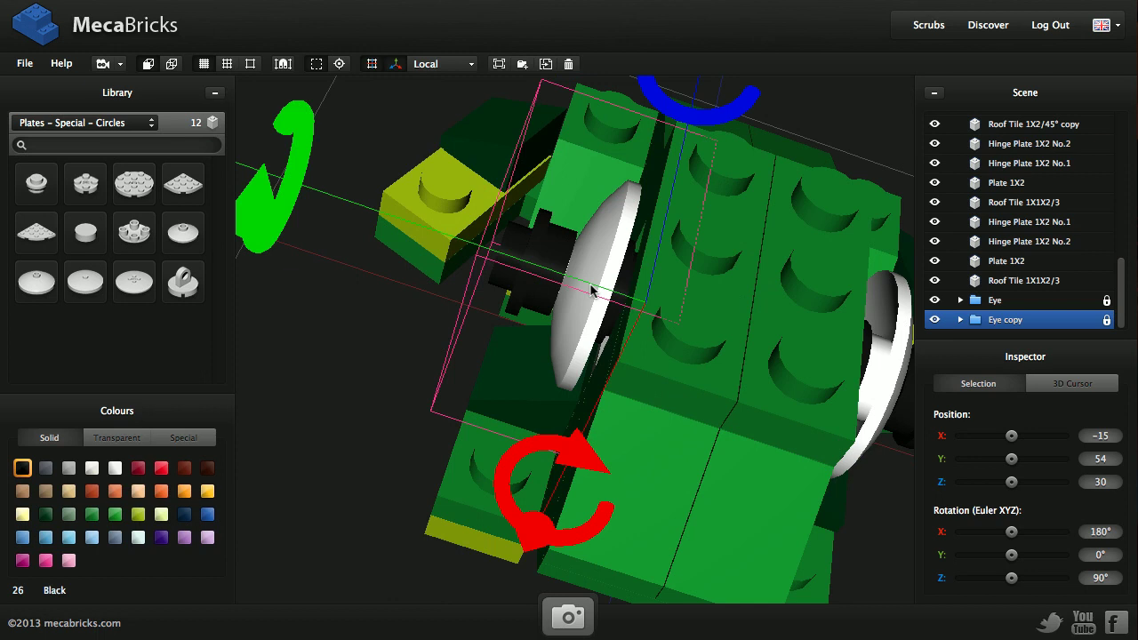
{"action": "key", "text": "g"}
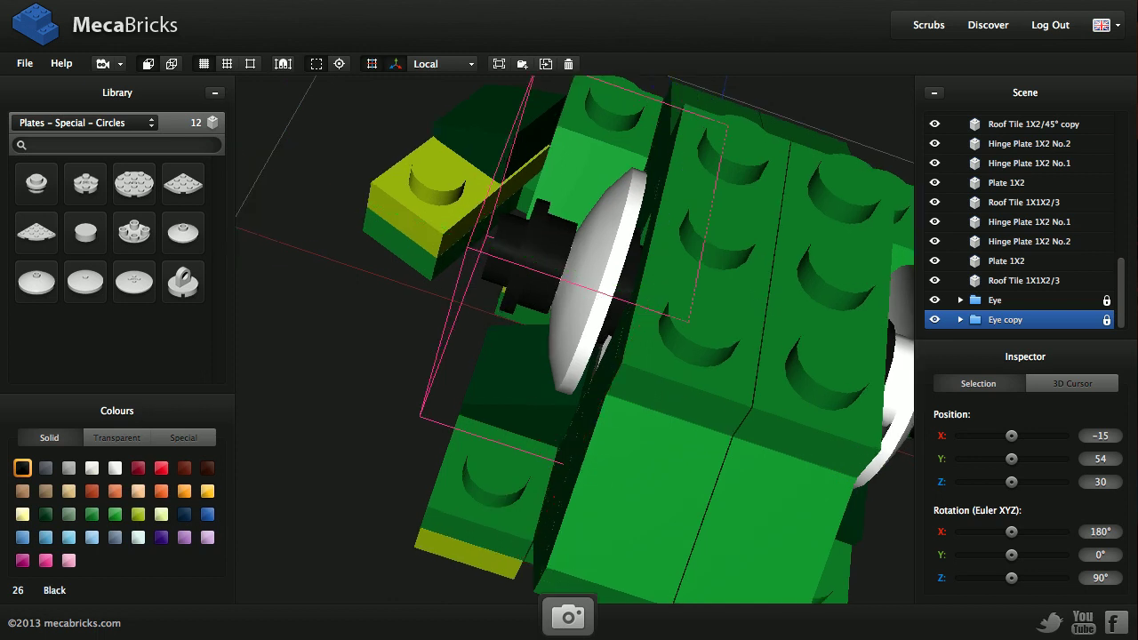
{"action": "key", "text": "x"}
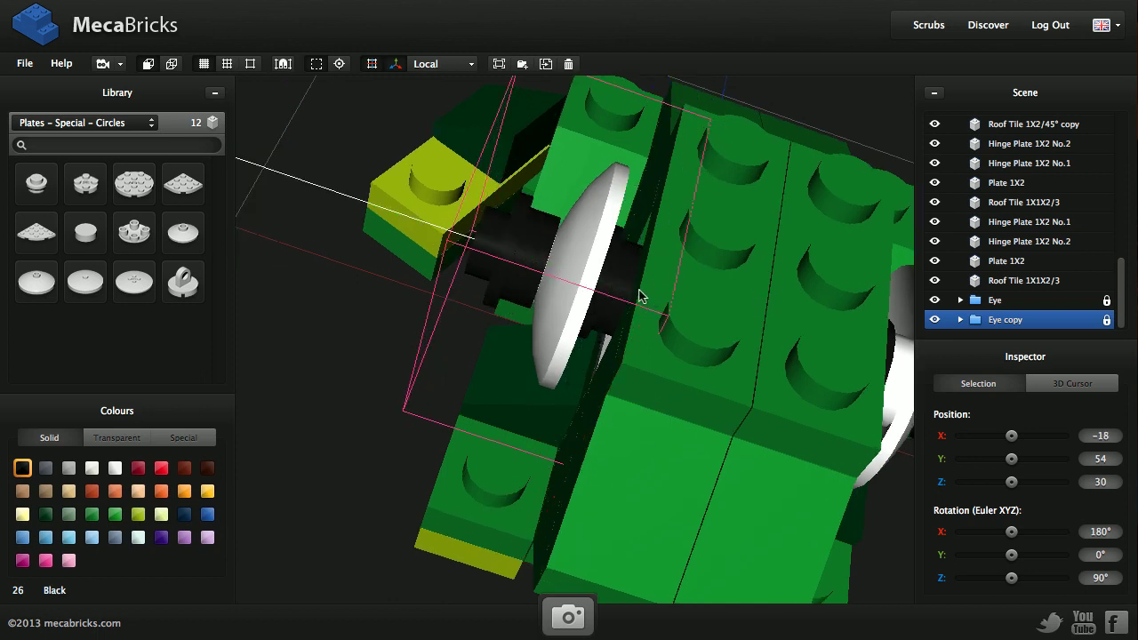
{"action": "left_click", "coordinate": [644, 297]}
{"action": "scroll", "coordinate": [657, 297], "scroll_direction": "down", "scroll_amount": 3}
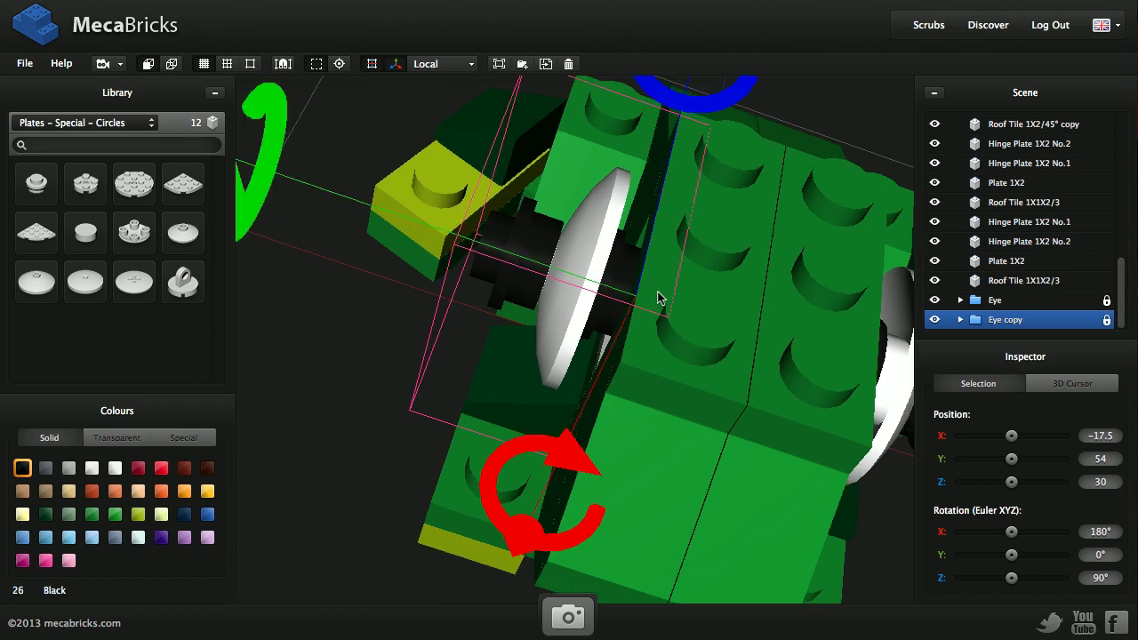
{"action": "middle_click_drag", "start_coordinate": [656, 298], "coordinate": [739, 463]}
{"action": "left_click", "coordinate": [828, 486]}
{"action": "scroll", "coordinate": [818, 453], "scroll_direction": "down", "scroll_amount": 3}
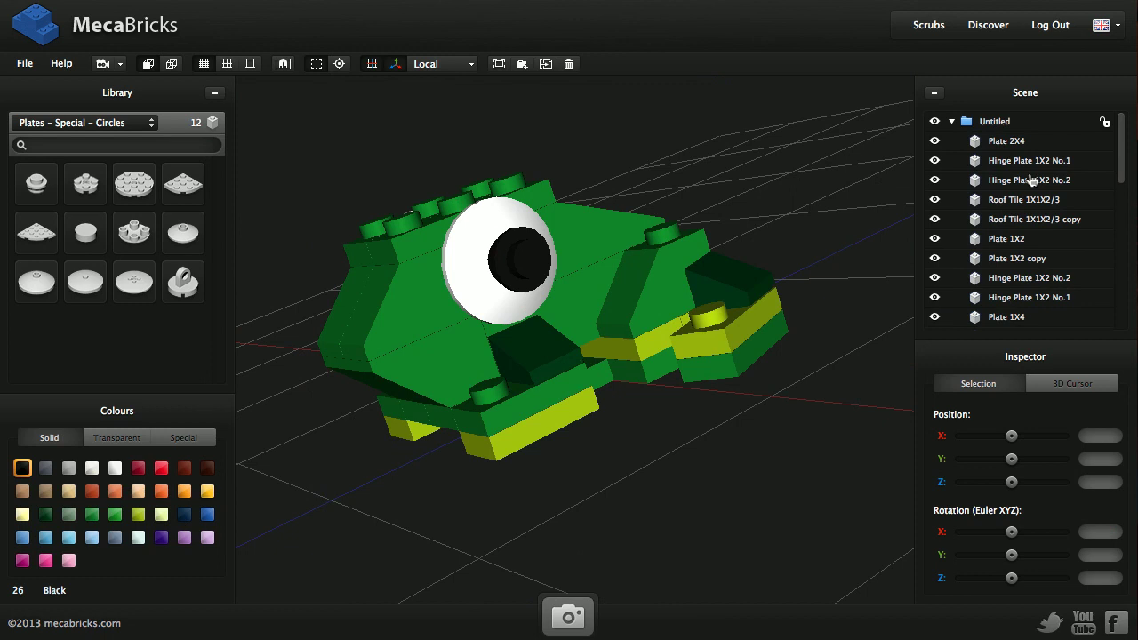
- Rename the Untitled root group Frog and collapse it in the scene list
{"action": "left_click", "coordinate": [998, 126]}
{"action": "left_click", "coordinate": [996, 122]}
{"action": "type", "text": "Frog"}
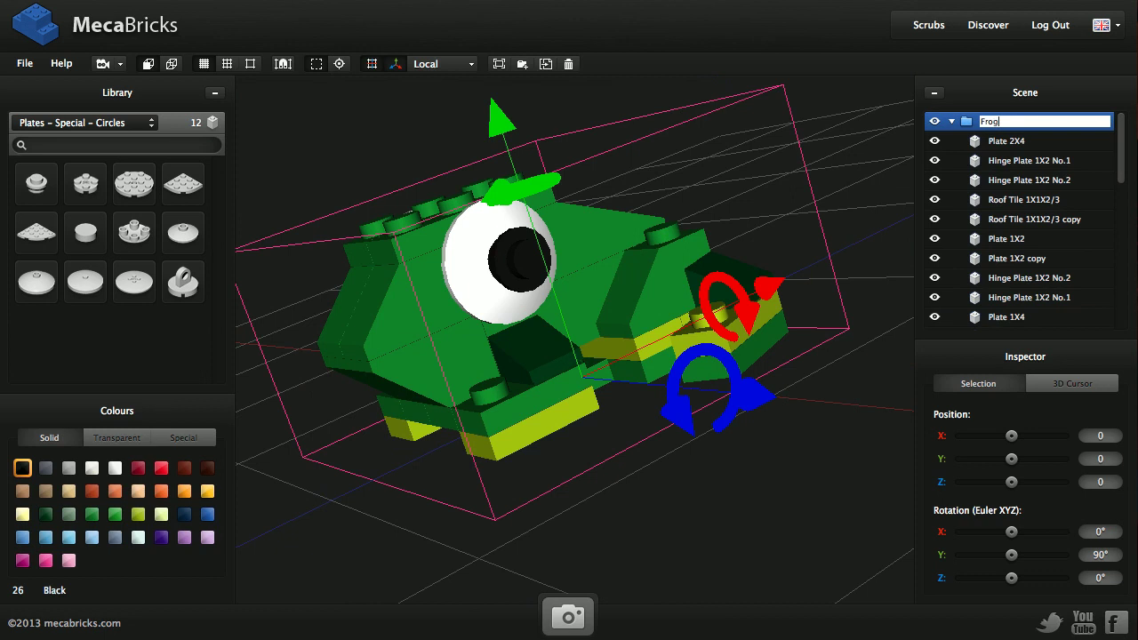
{"action": "key", "text": "Return"}
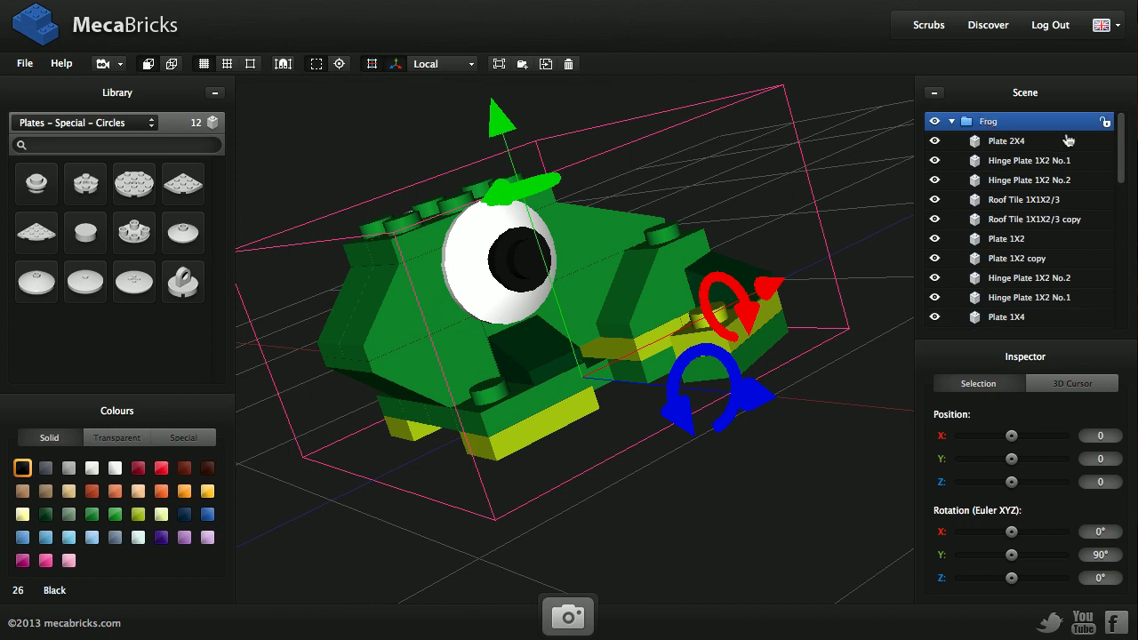
{"action": "left_click", "coordinate": [950, 122]}
- Clear the selection of the Frog group
{"action": "middle_click_drag", "start_coordinate": [784, 236], "coordinate": [789, 295]}
{"action": "right_click_drag", "start_coordinate": [792, 298], "coordinate": [726, 313]}
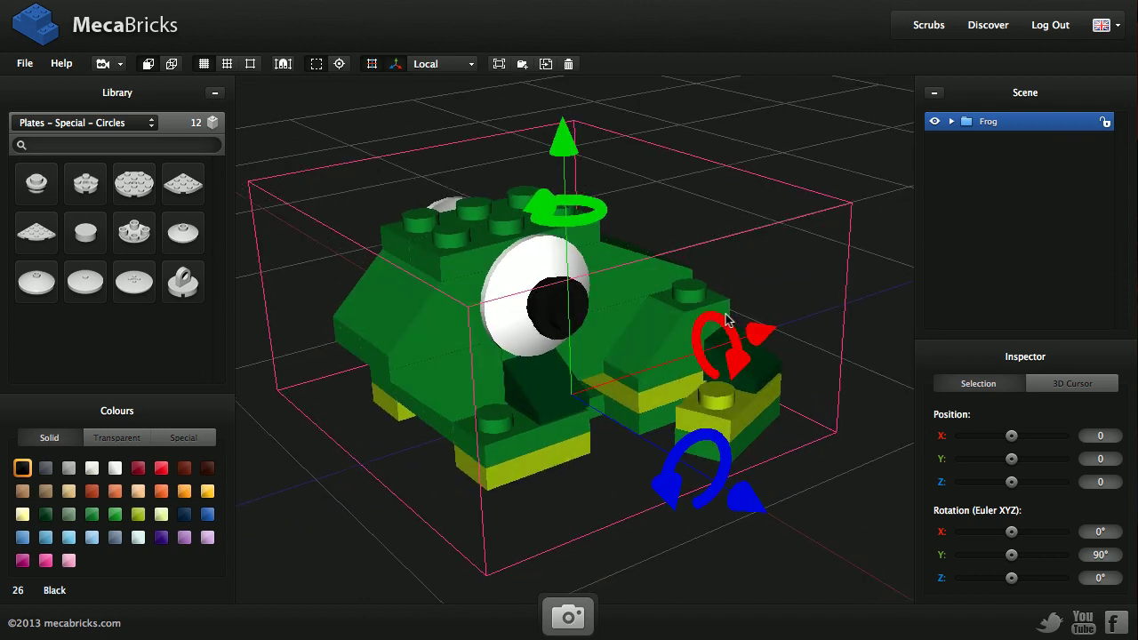
{"action": "right_click_drag", "start_coordinate": [547, 372], "coordinate": [585, 389]}
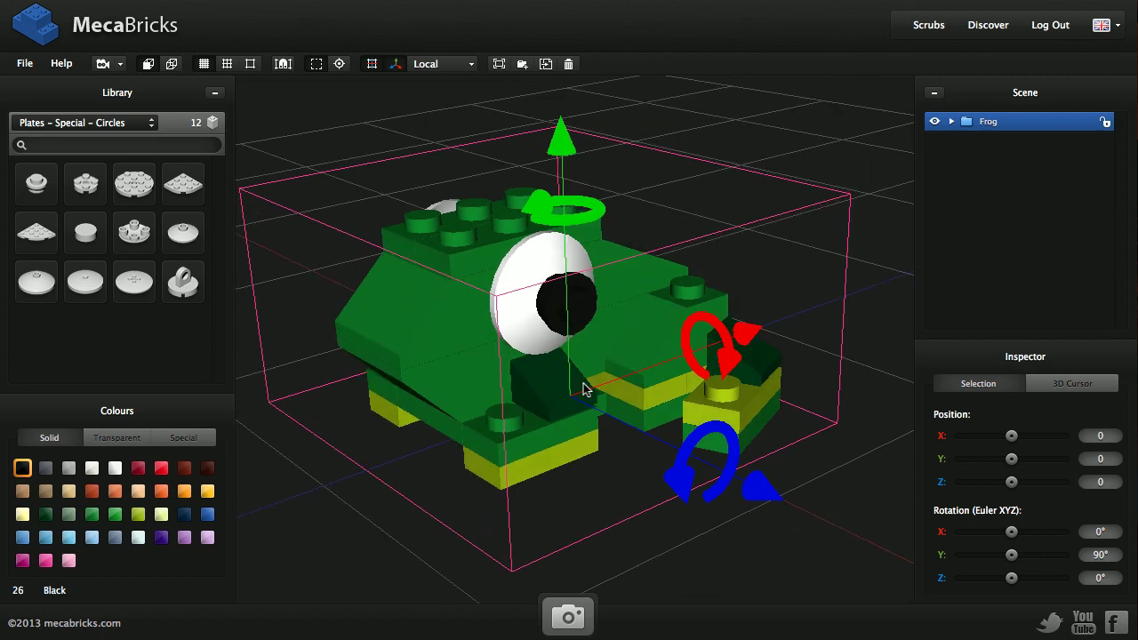
{"action": "left_click", "coordinate": [300, 119]}
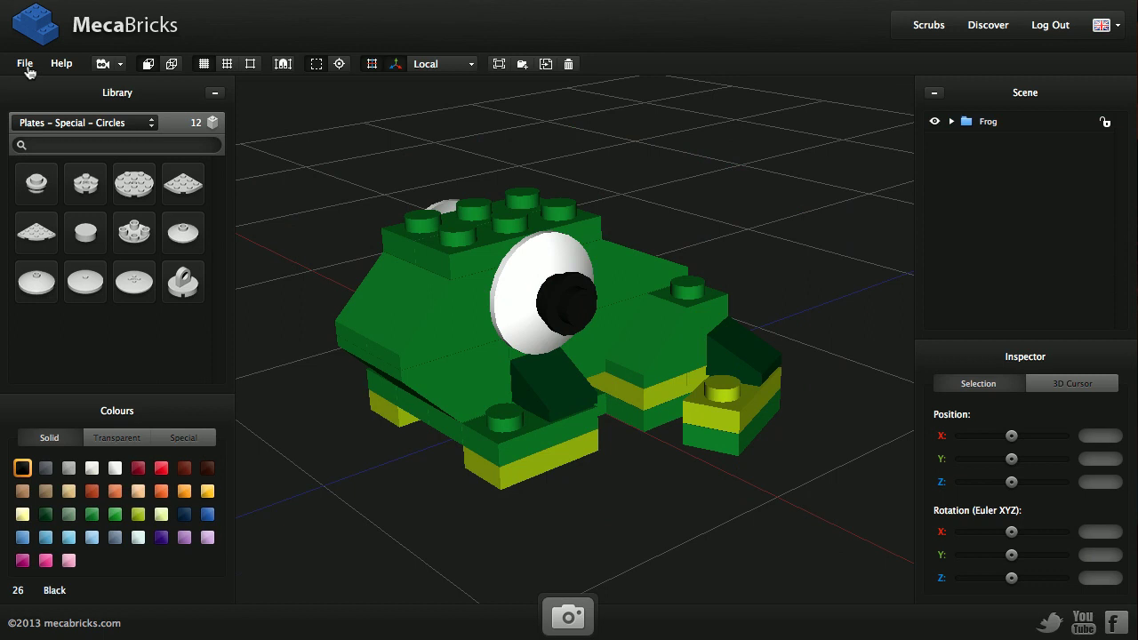
- In the model's properties, make the model public and set its type to Official Set
{"action": "left_click", "coordinate": [25, 66]}
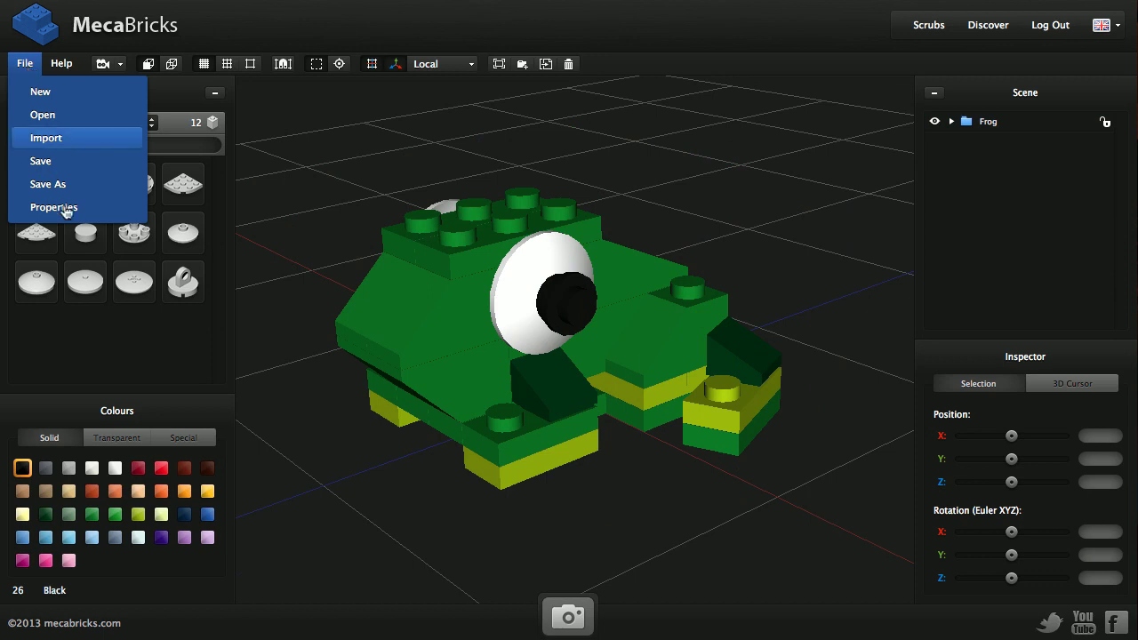
{"action": "left_click", "coordinate": [53, 208]}
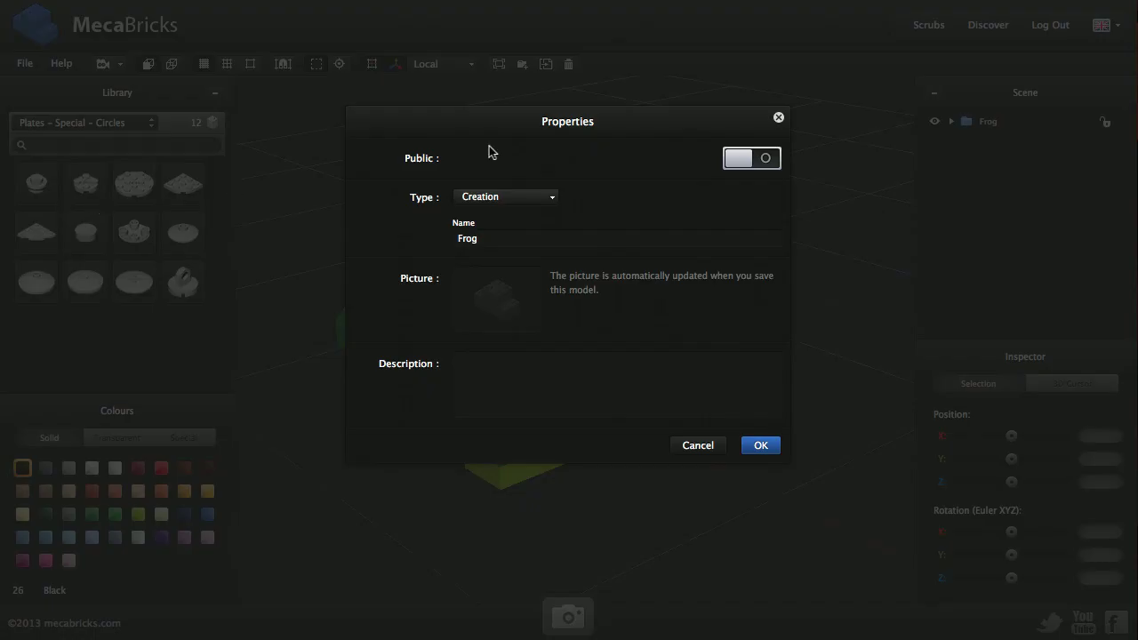
{"action": "left_click", "coordinate": [766, 166]}
{"action": "left_click", "coordinate": [556, 195]}
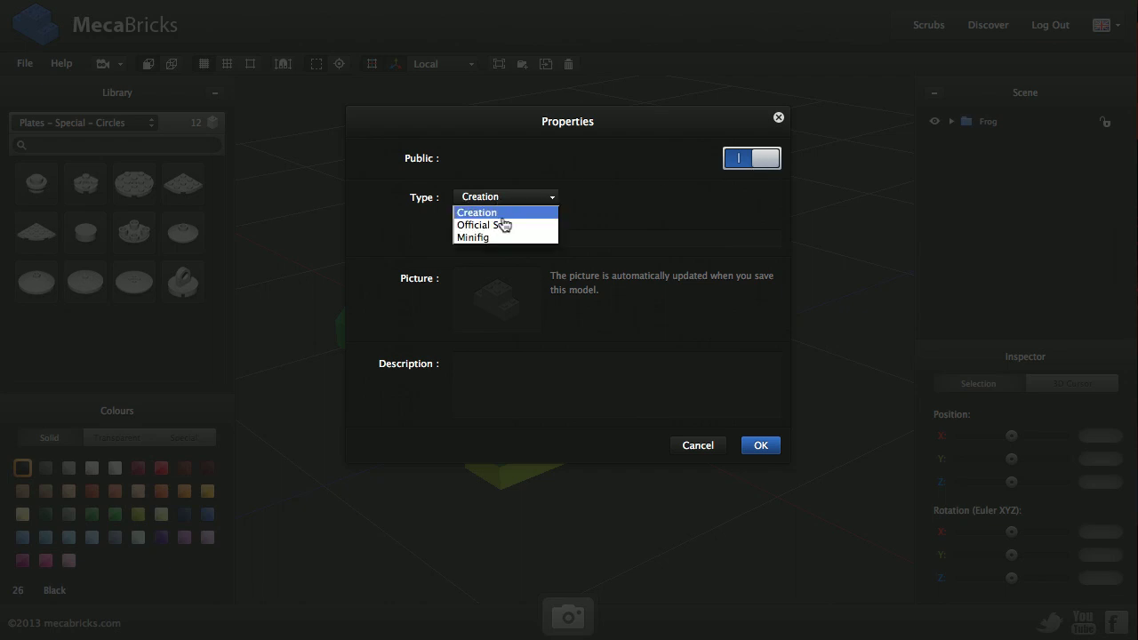
{"action": "left_click", "coordinate": [504, 227]}
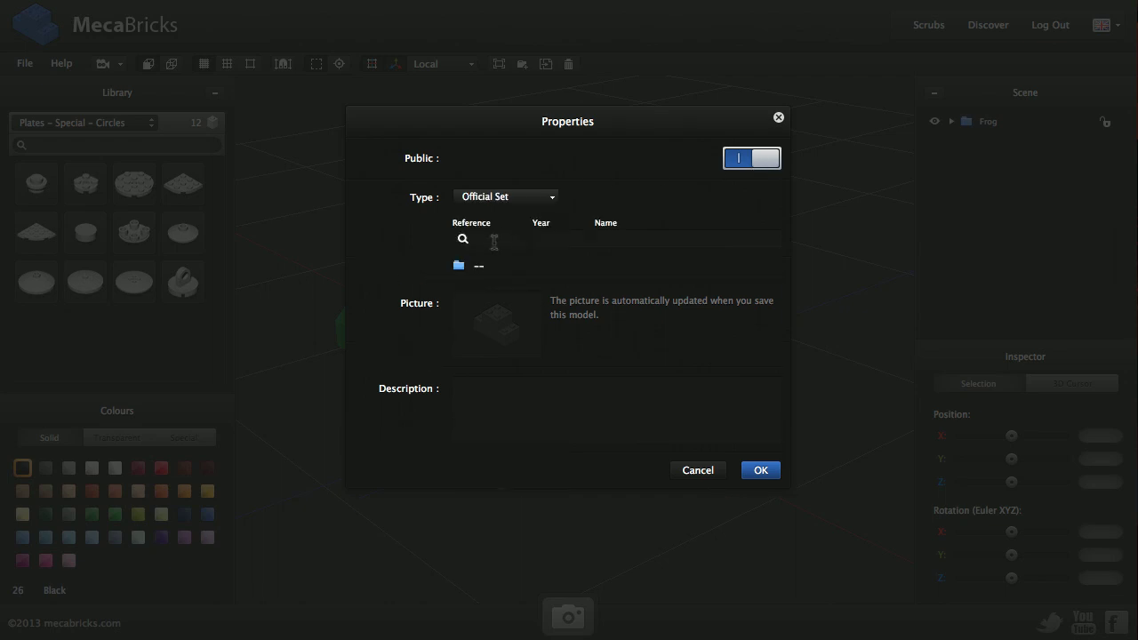
- Look up set reference 7606 to fill in the official set details, and apply the model properties
{"action": "left_click", "coordinate": [494, 243]}
{"action": "type", "text": "7606"}
{"action": "left_click", "coordinate": [463, 240]}
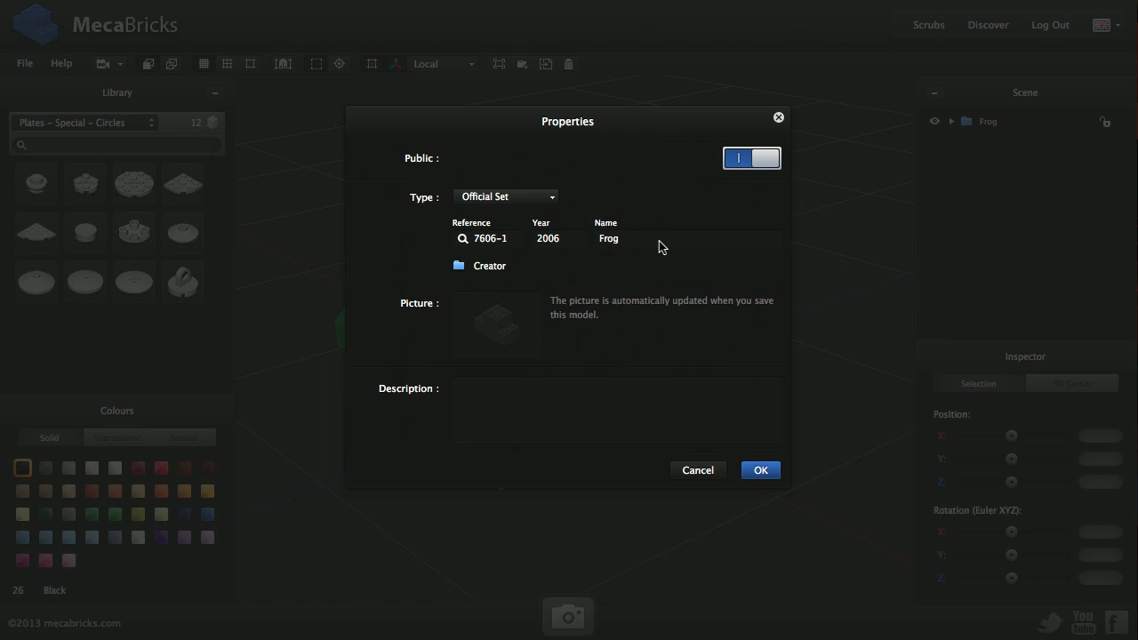
{"action": "left_click", "coordinate": [754, 468]}
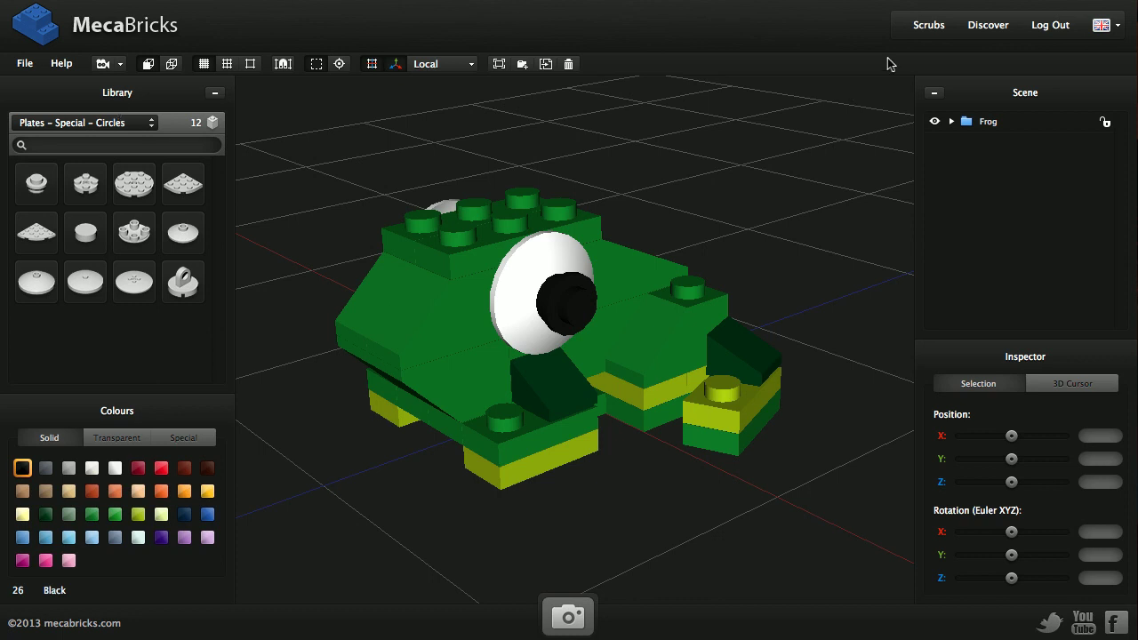
- Save the model as a new file in the Creator folder under LEGO Sets
{"action": "left_click", "coordinate": [27, 67]}
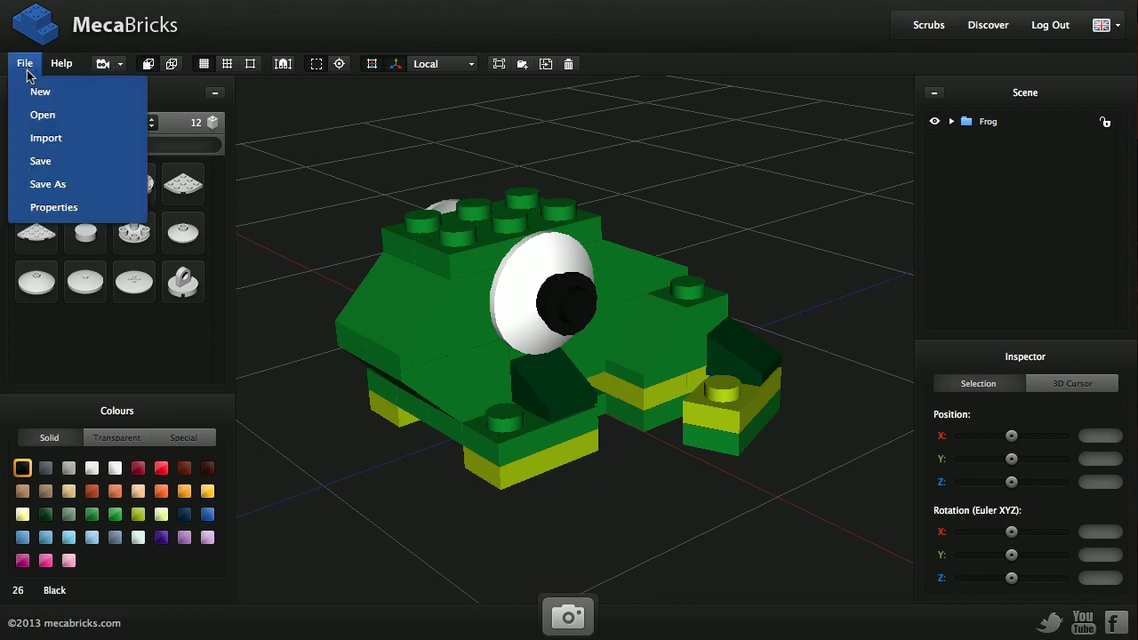
{"action": "left_click", "coordinate": [71, 189]}
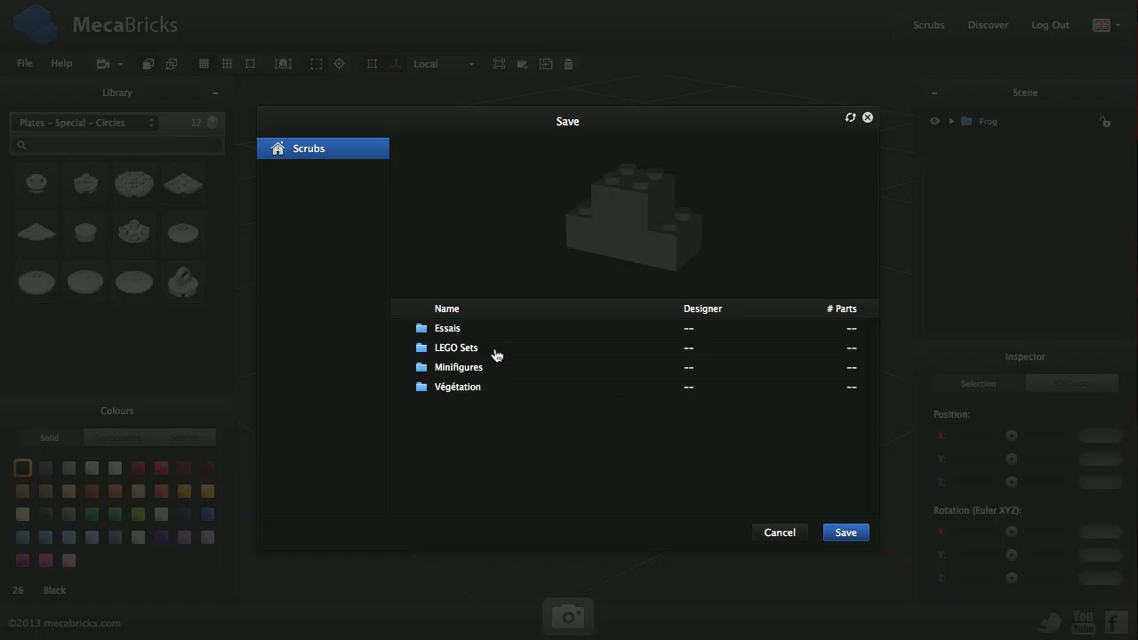
{"action": "left_click", "coordinate": [495, 349]}
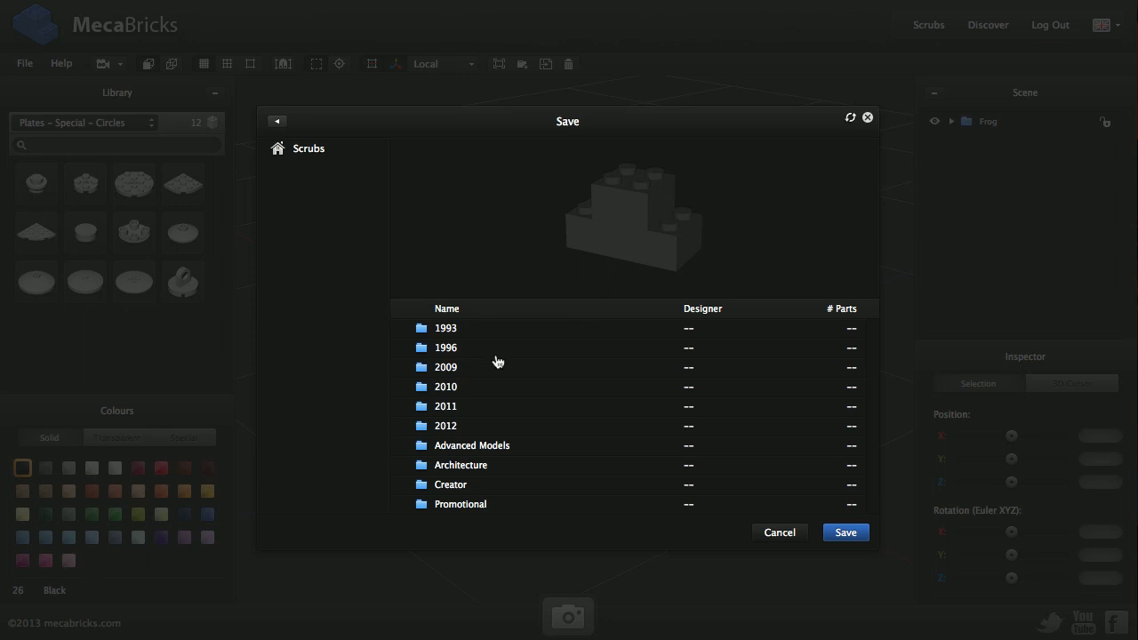
{"action": "left_click", "coordinate": [481, 490]}
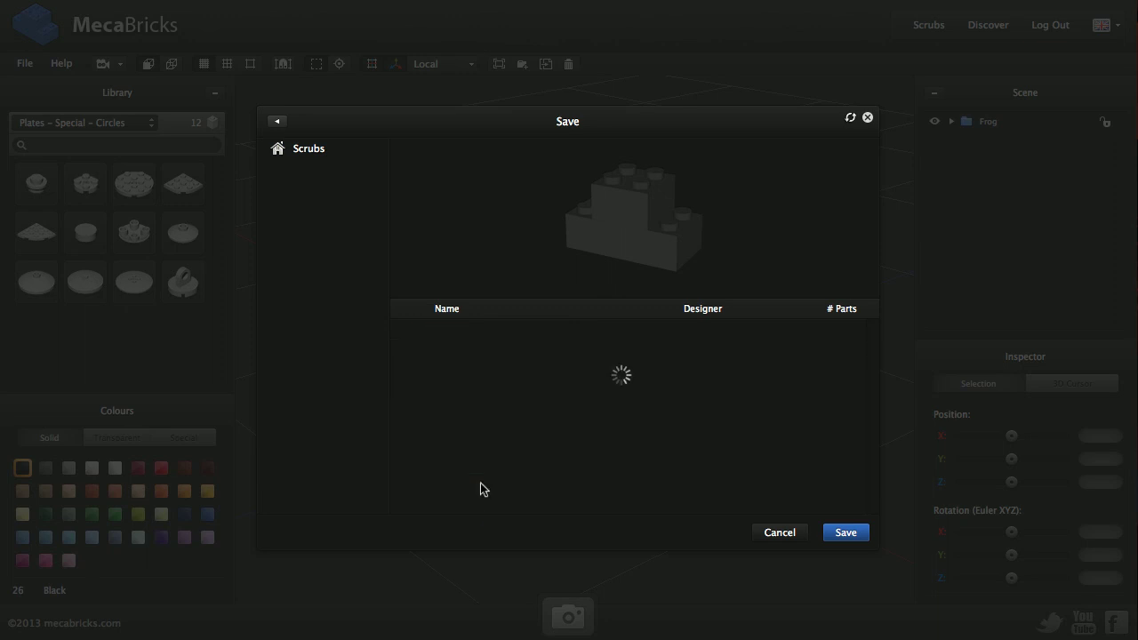
{"action": "left_click", "coordinate": [842, 533]}
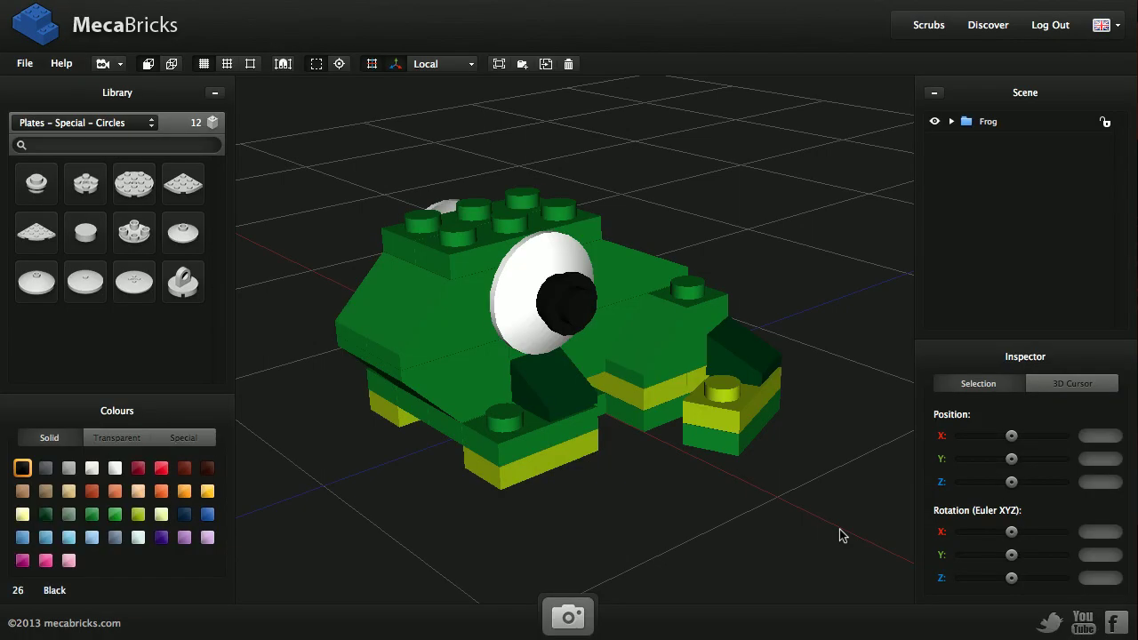
- Open the site's Discover page
{"action": "scroll", "coordinate": [687, 265], "scroll_direction": "down", "scroll_amount": 1}
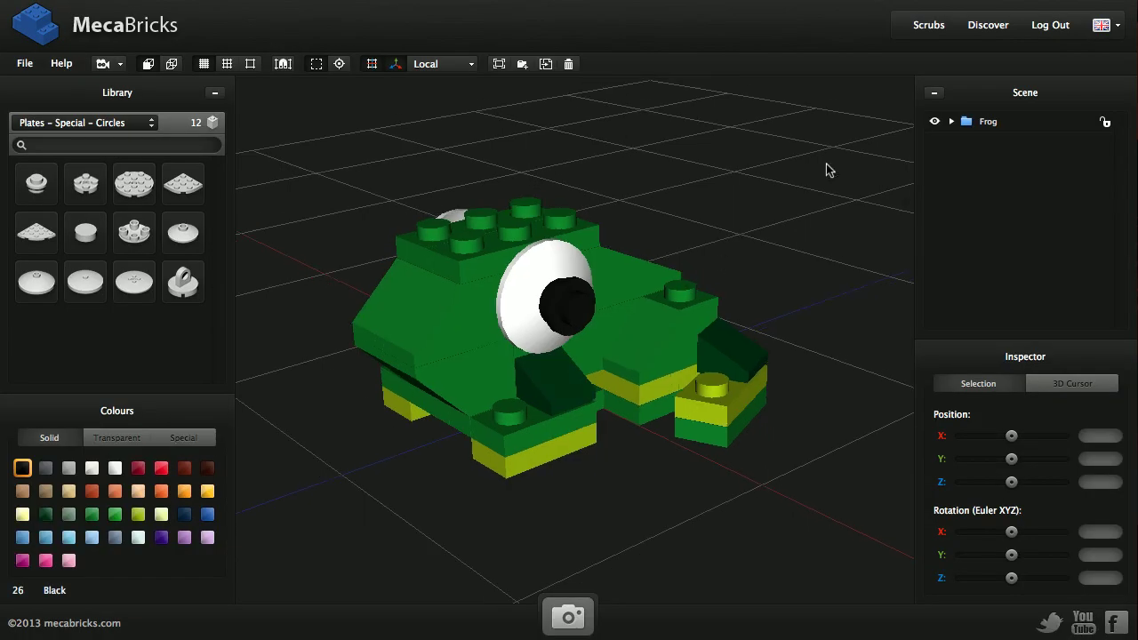
{"action": "left_click", "coordinate": [988, 26]}
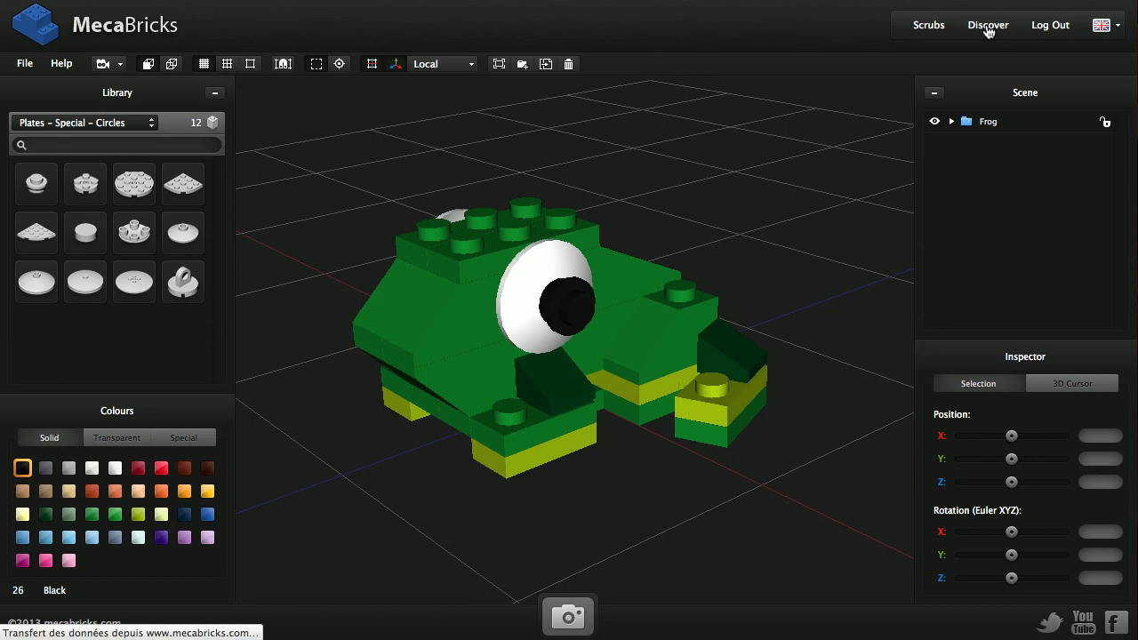